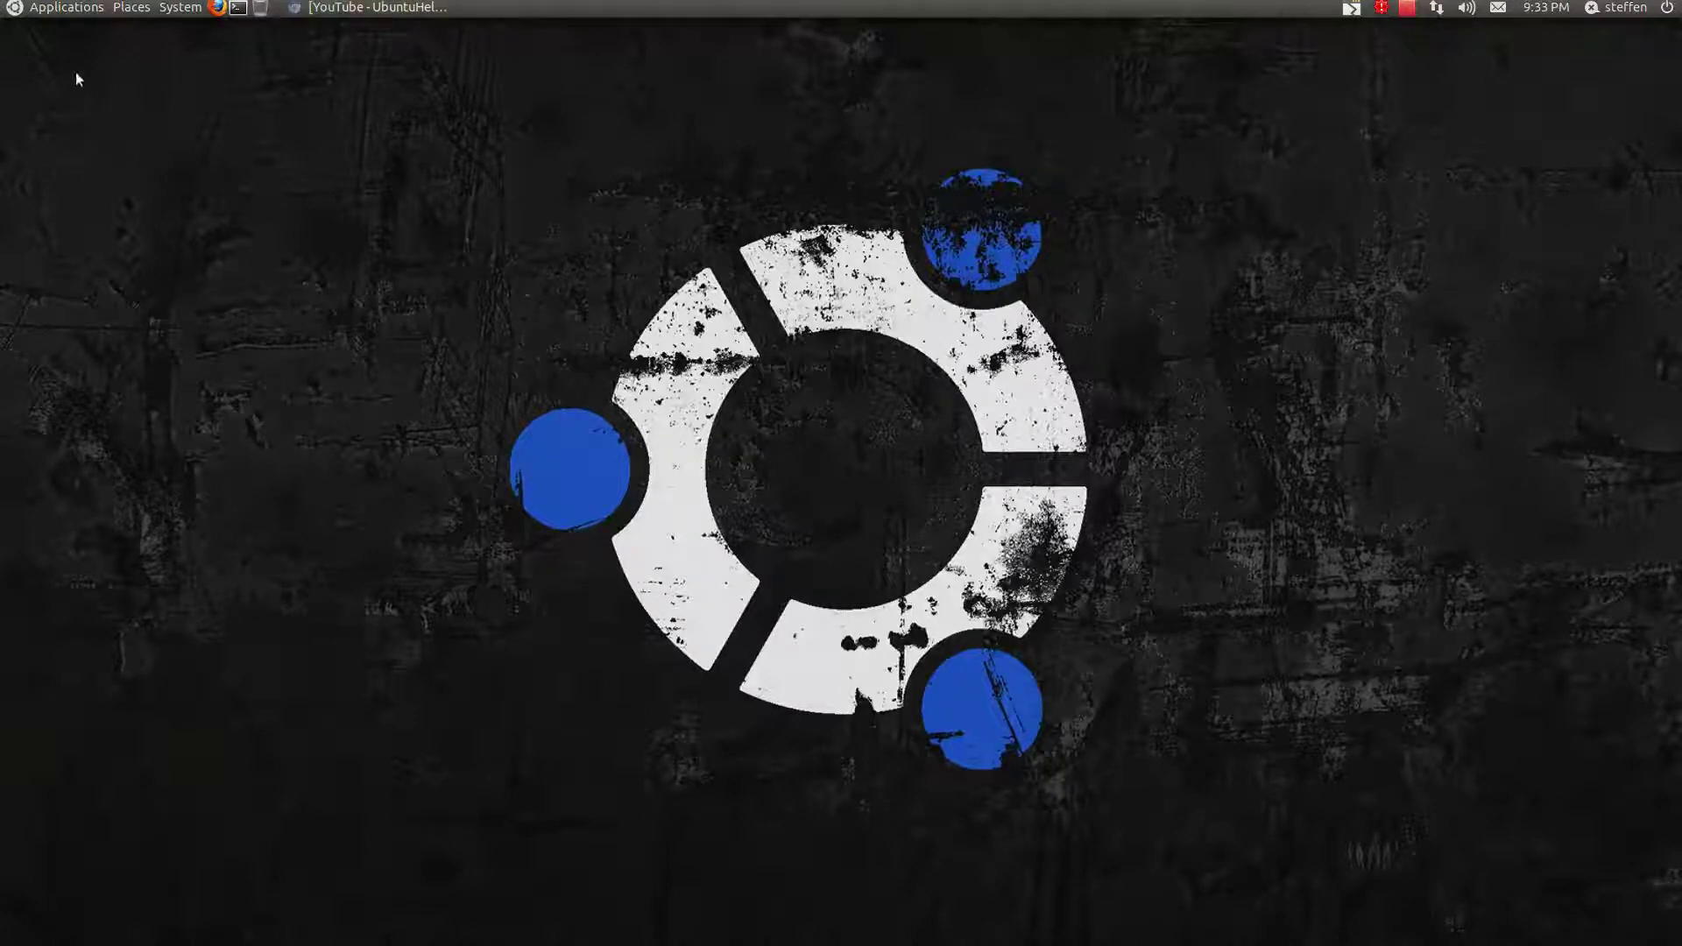
Step: Open the Applications menu to reach Desktop recorder under Sound & Video
left_click(50, 9)
mouse_move(104, 164)
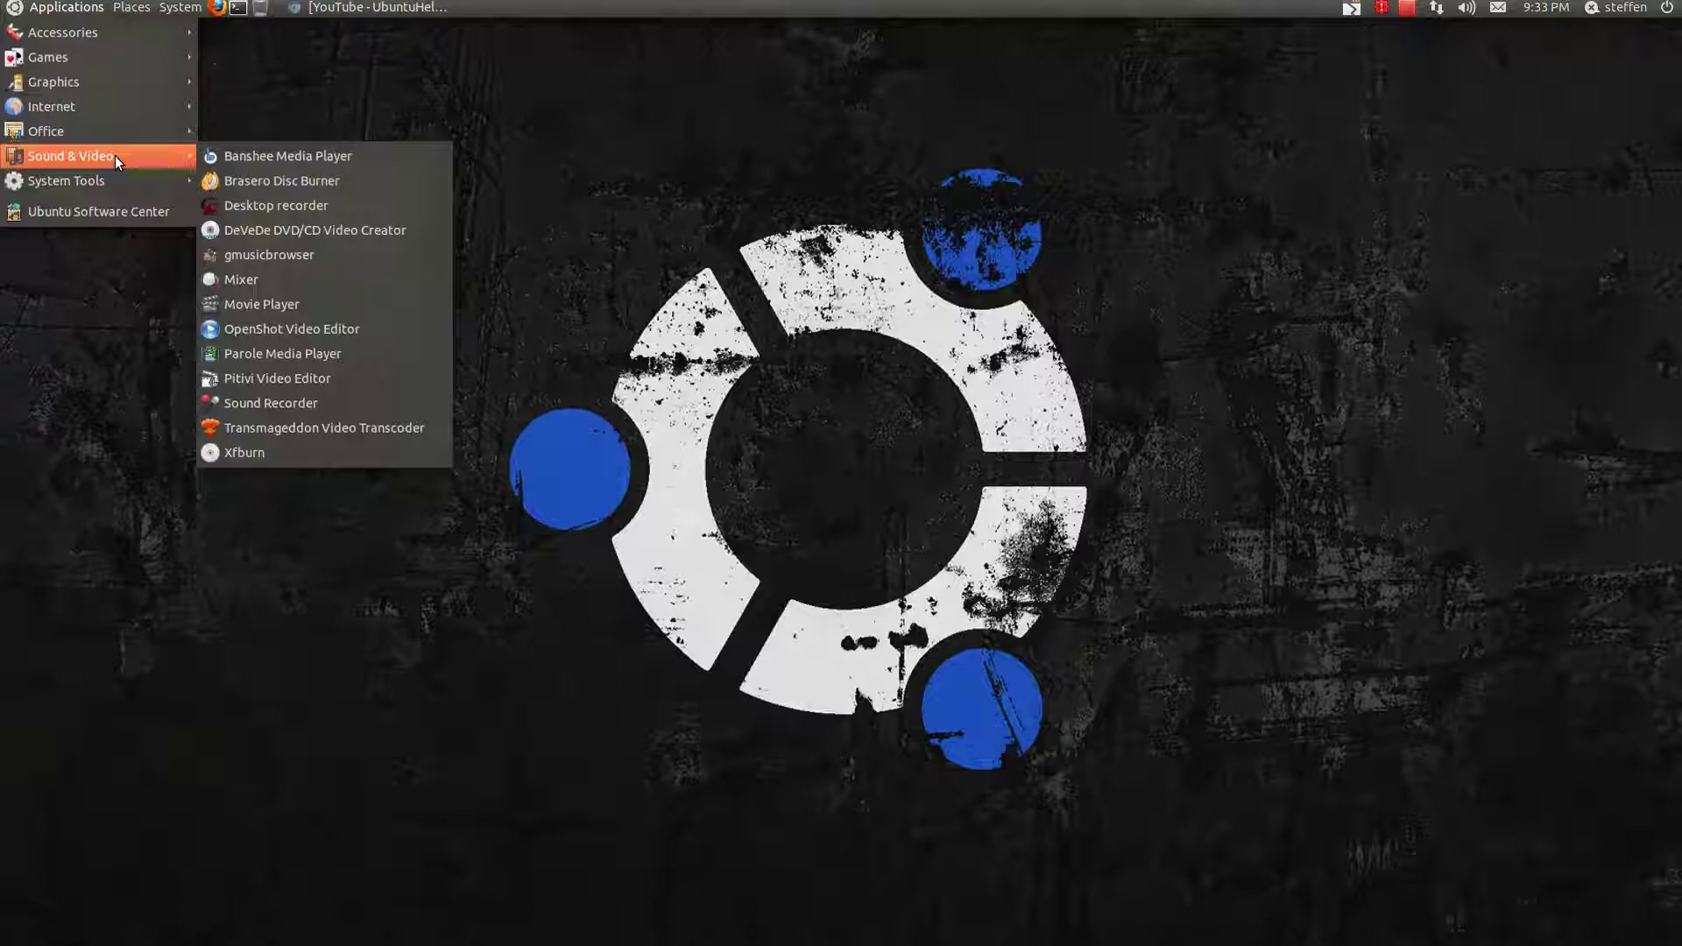
left_click(284, 204)
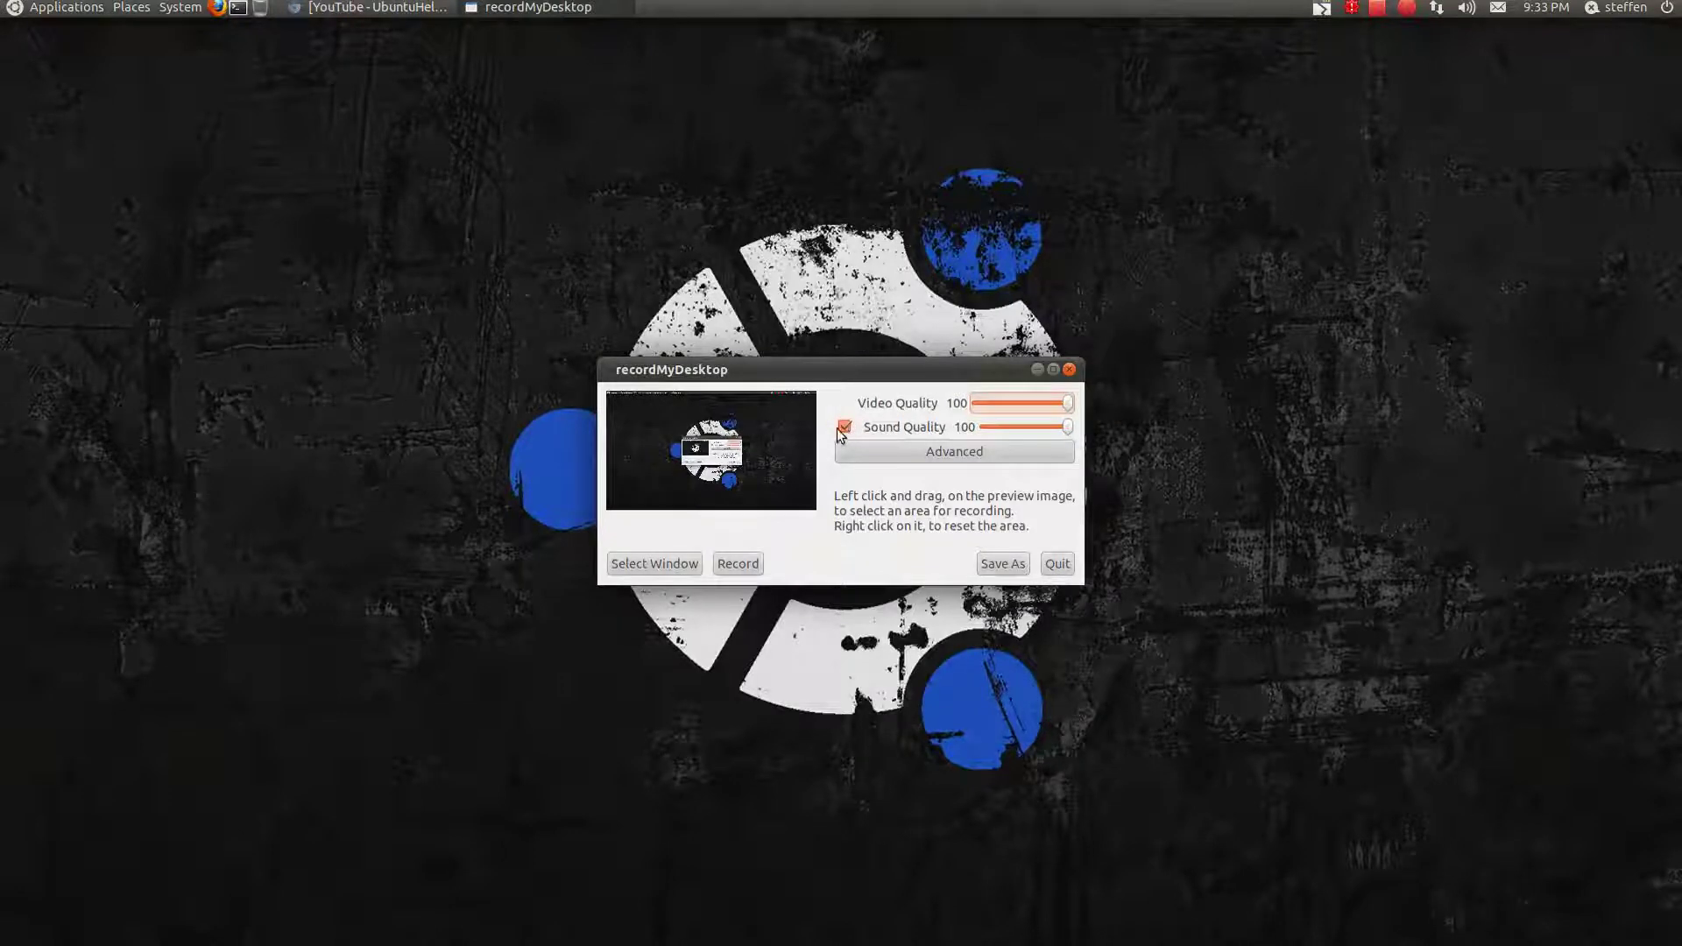
Step: Open recordMyDesktop's Advanced Performance settings, leaving frames per second at 20
left_click(982, 450)
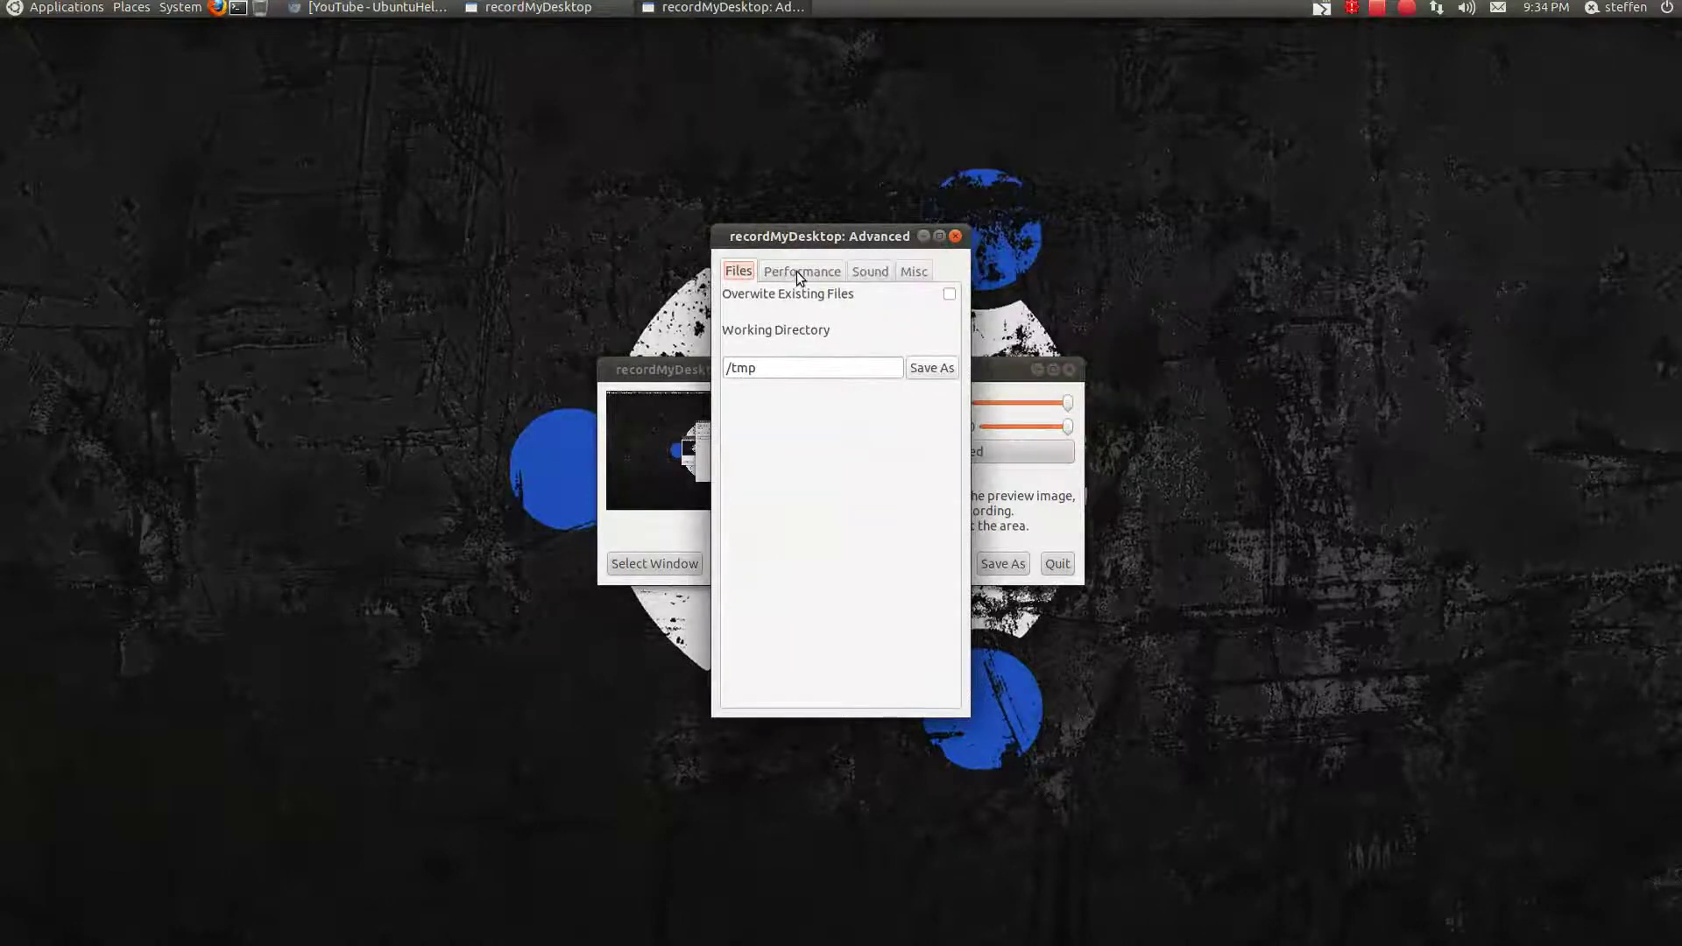
left_click(797, 274)
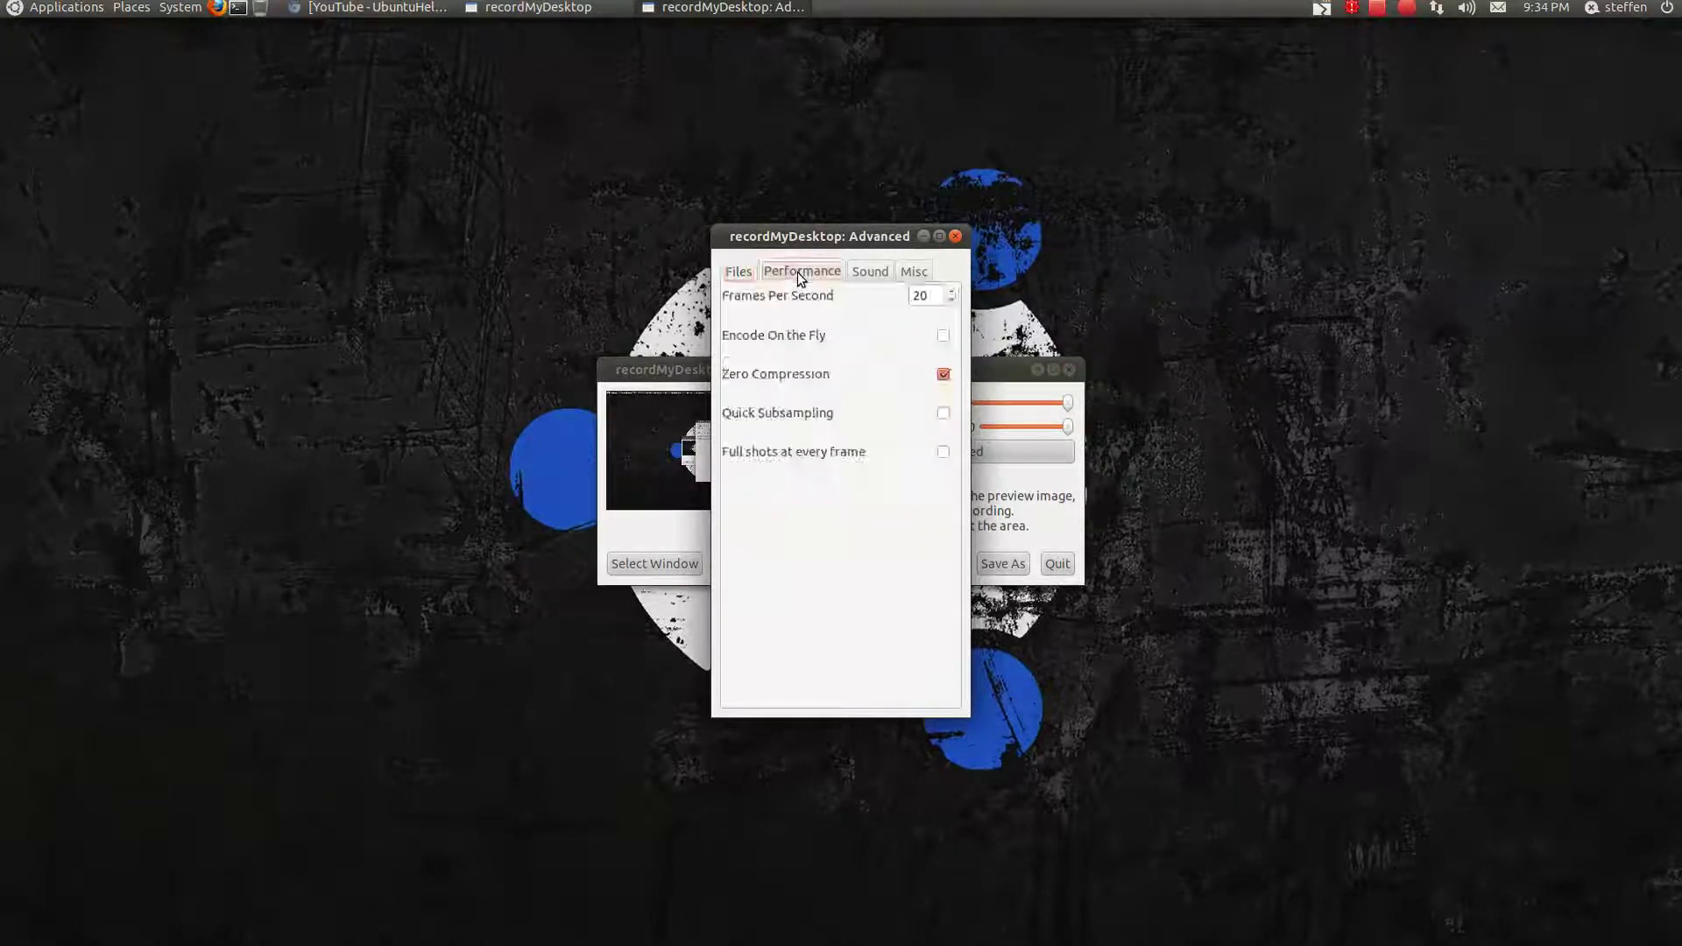
double_click(936, 297)
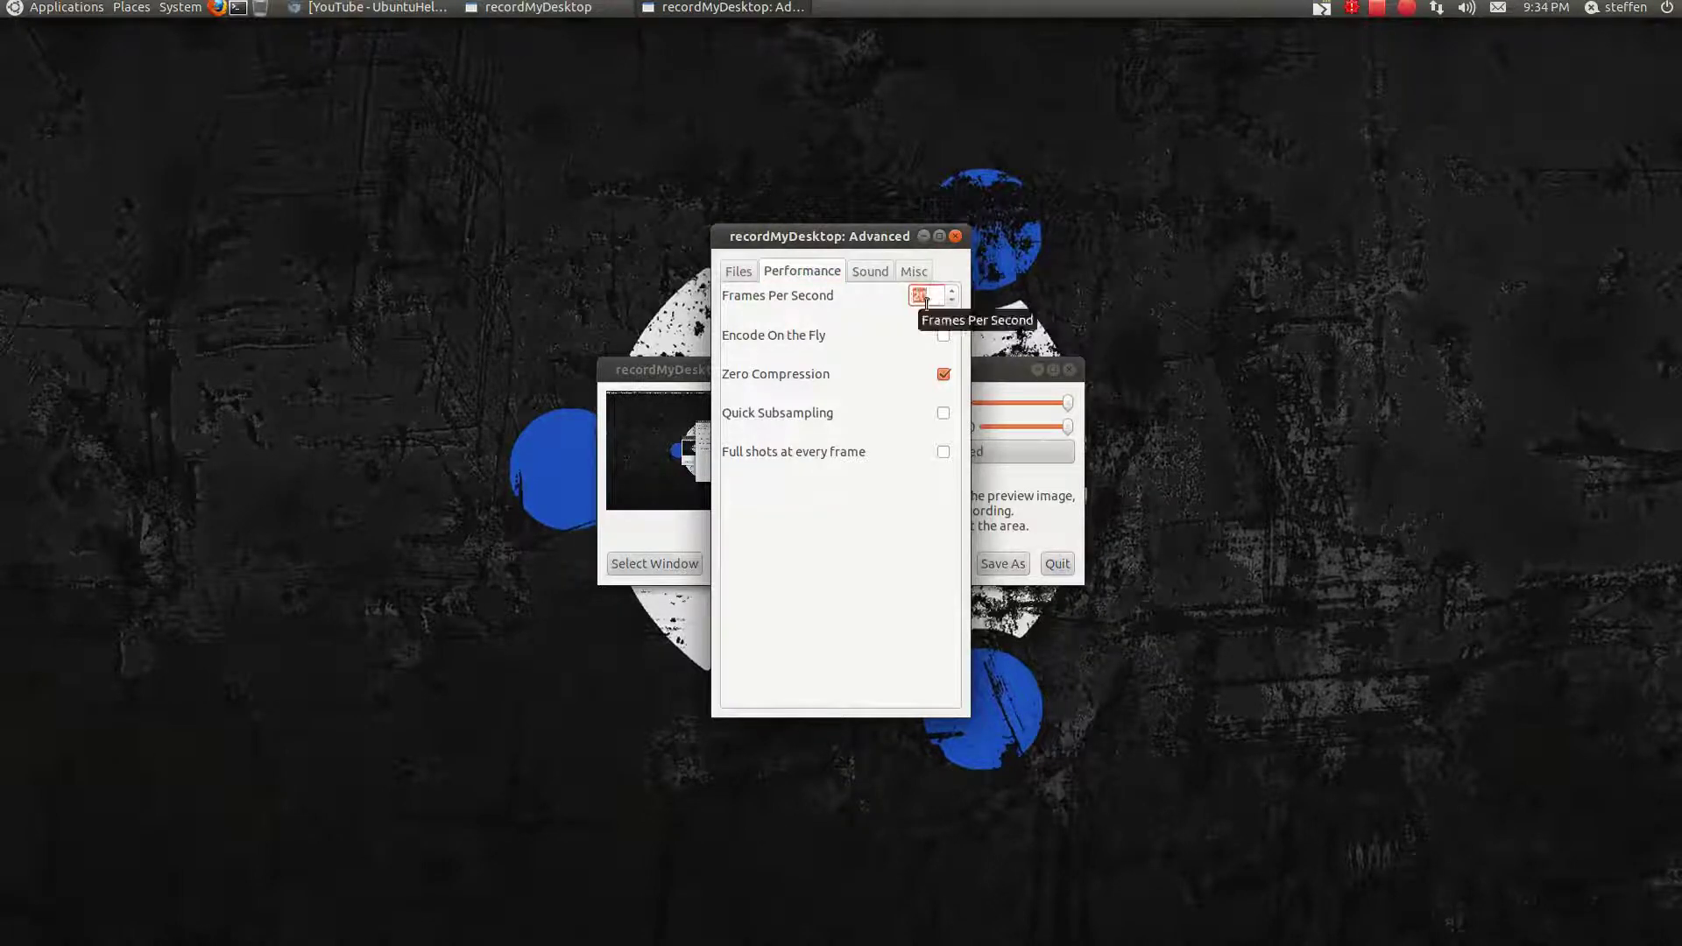
left_click(939, 296)
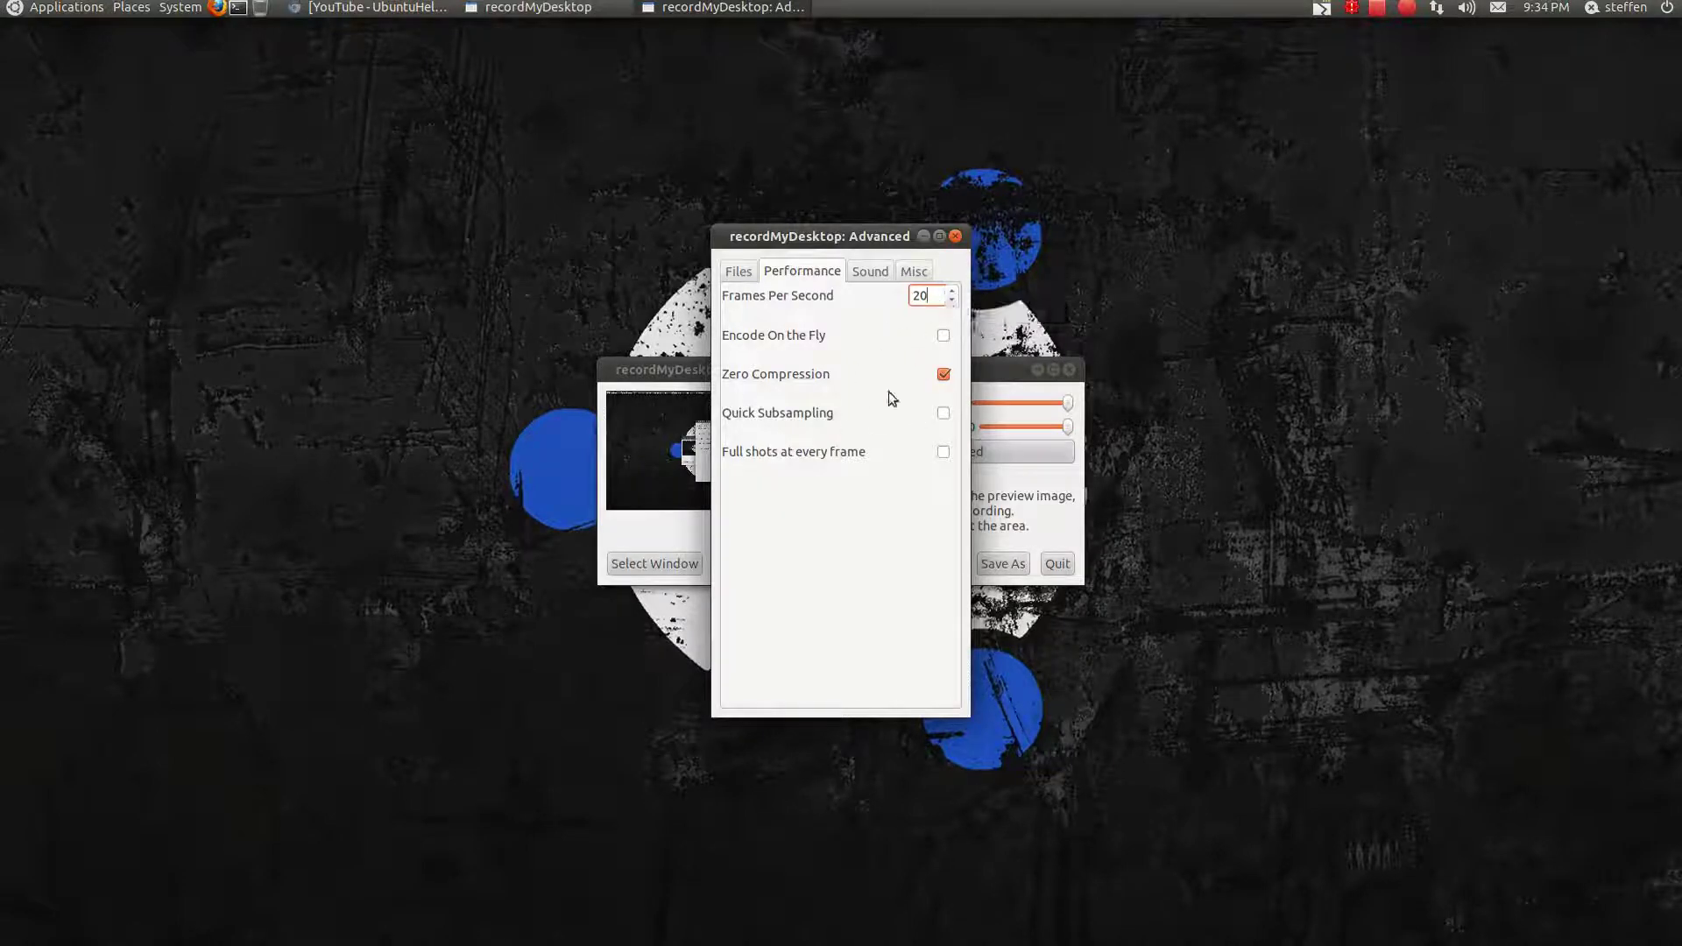
Step: Show the Sound settings: 1 channel, 22050 frequency and the DEFAULT device
left_click(871, 271)
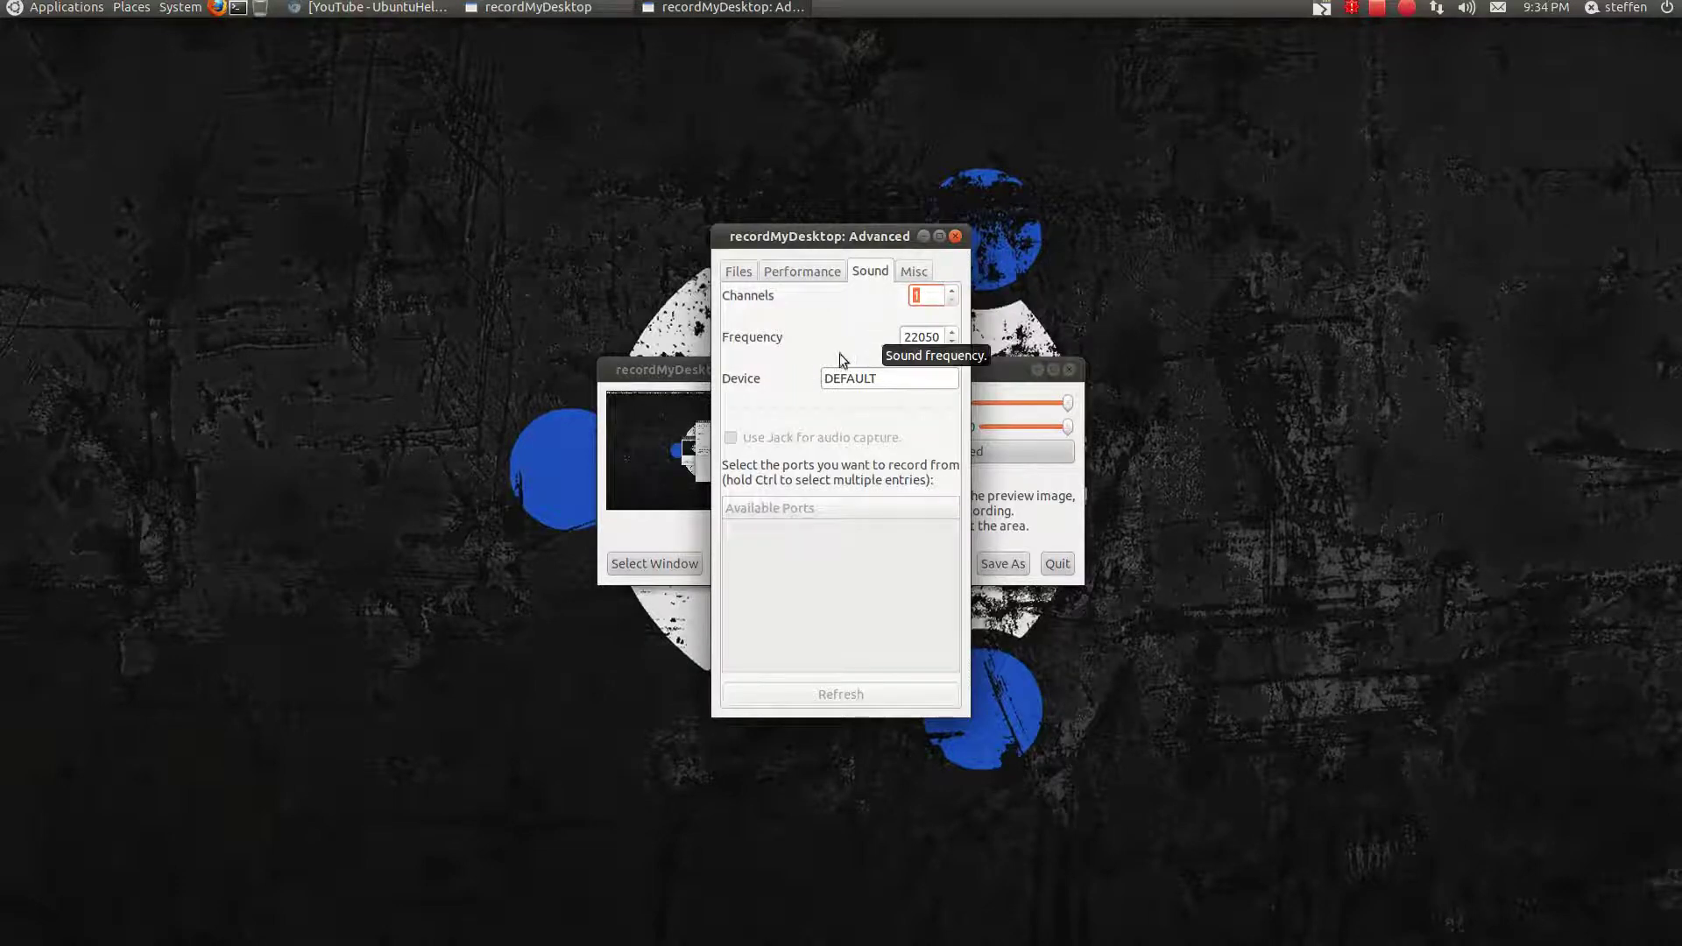
double_click(877, 375)
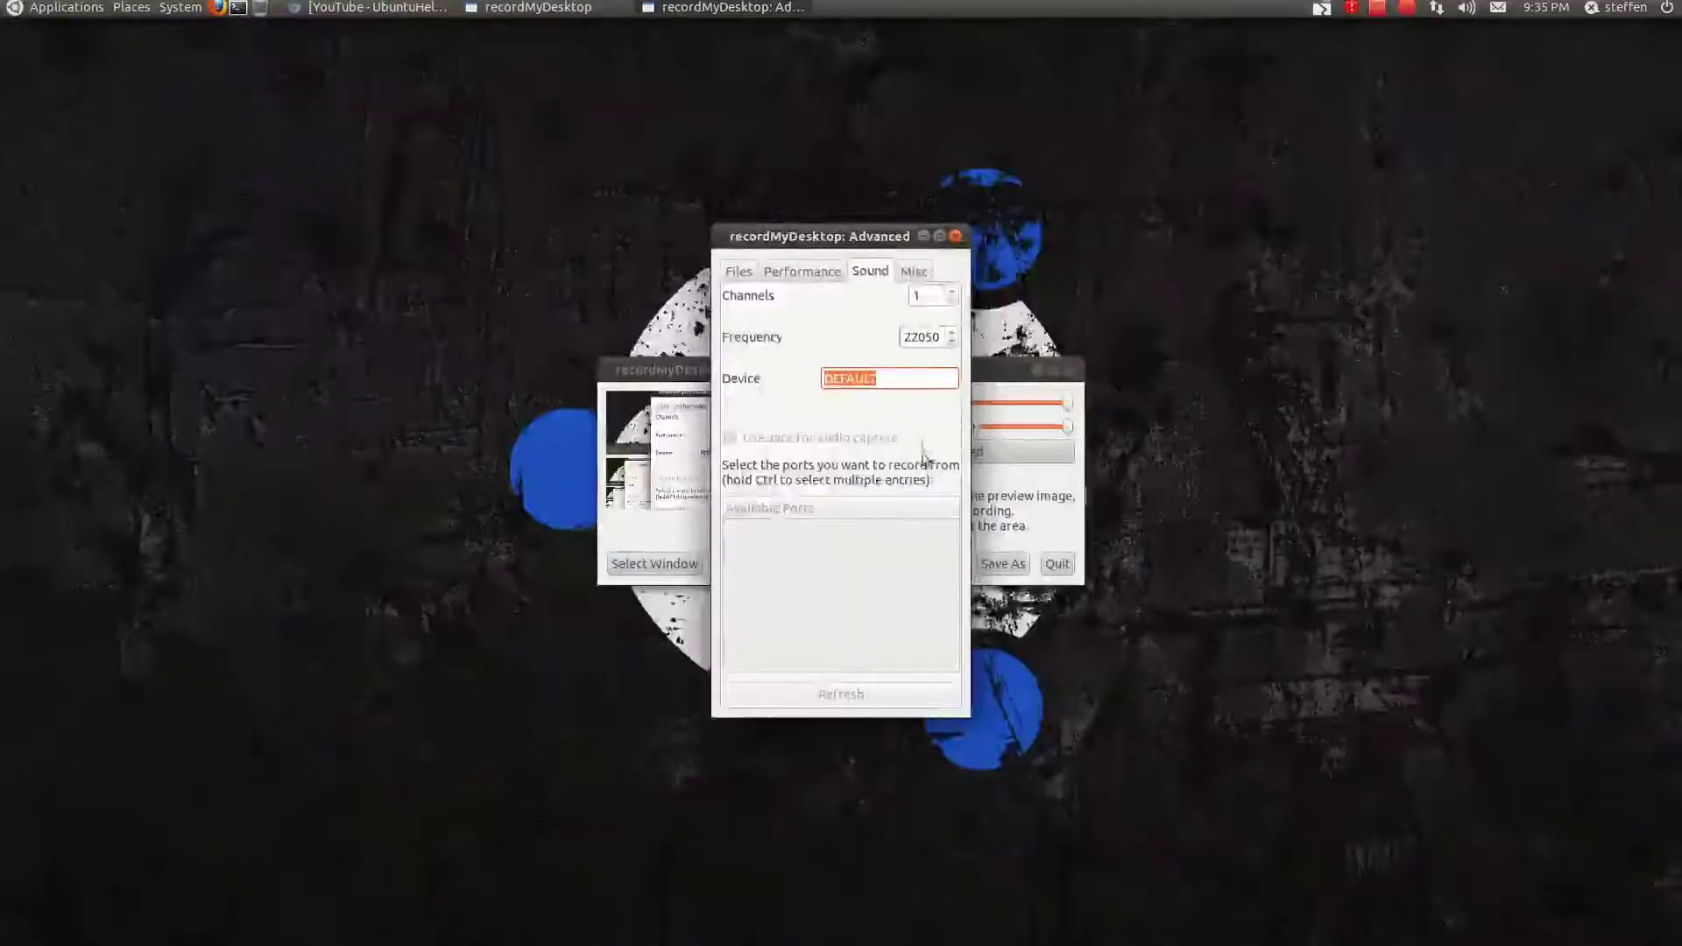
Step: View the Misc advanced options, then browse to the home folder holding out.ogv and out-1.ogv
left_click(912, 274)
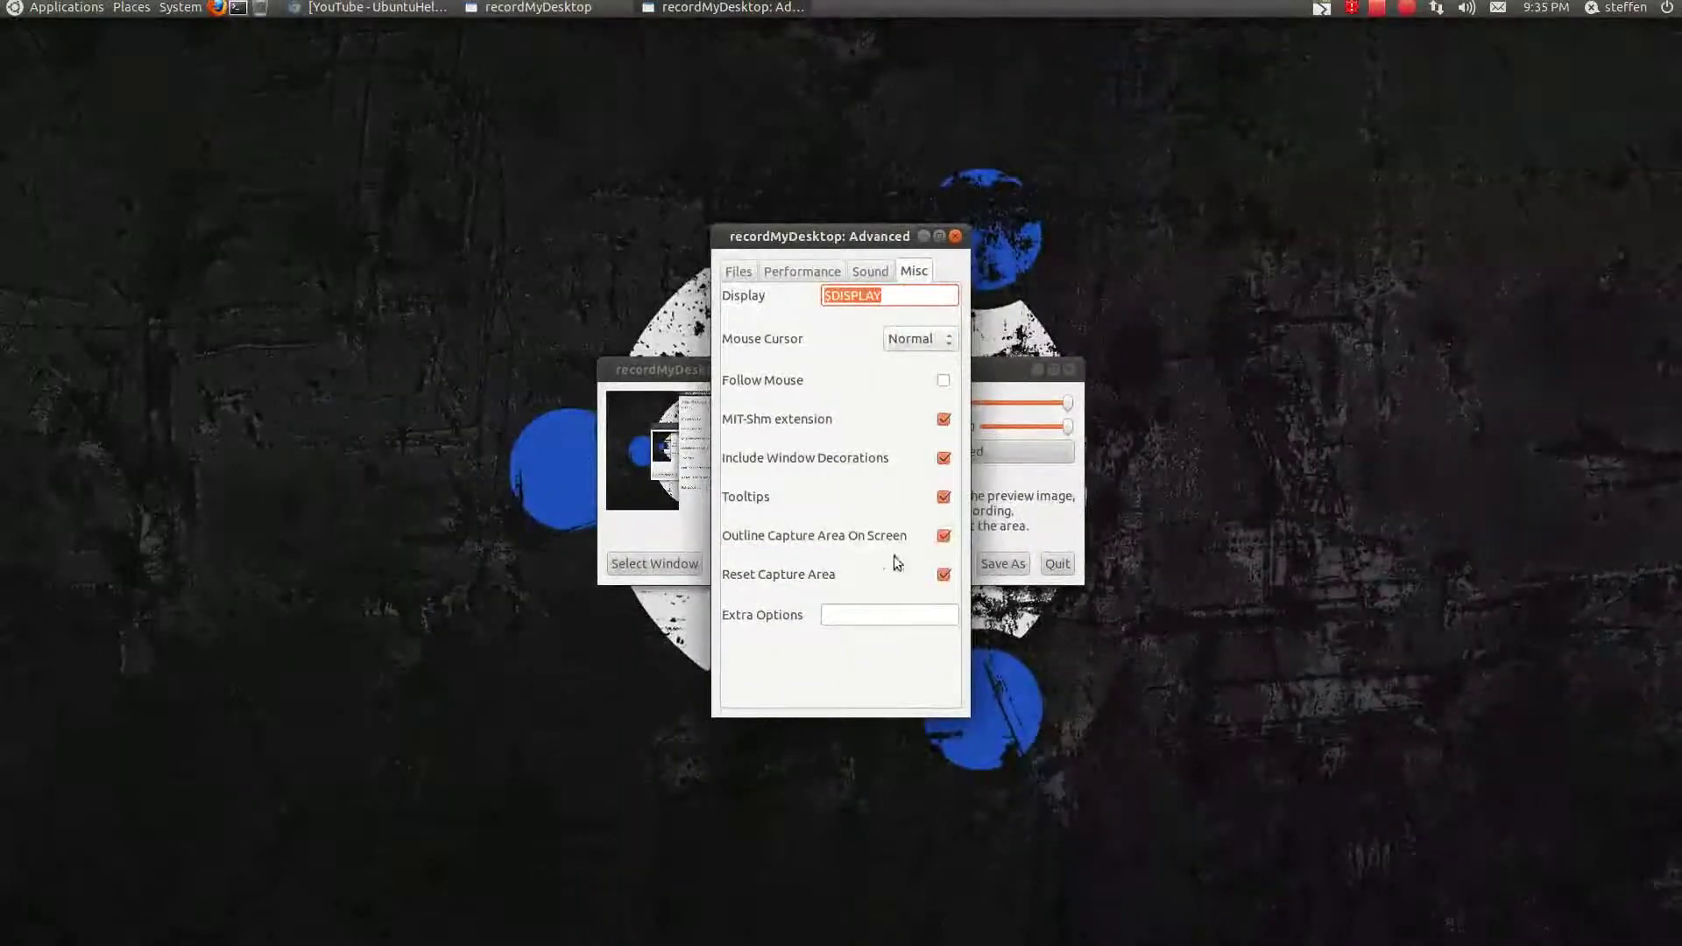
left_click(123, 9)
left_click(171, 32)
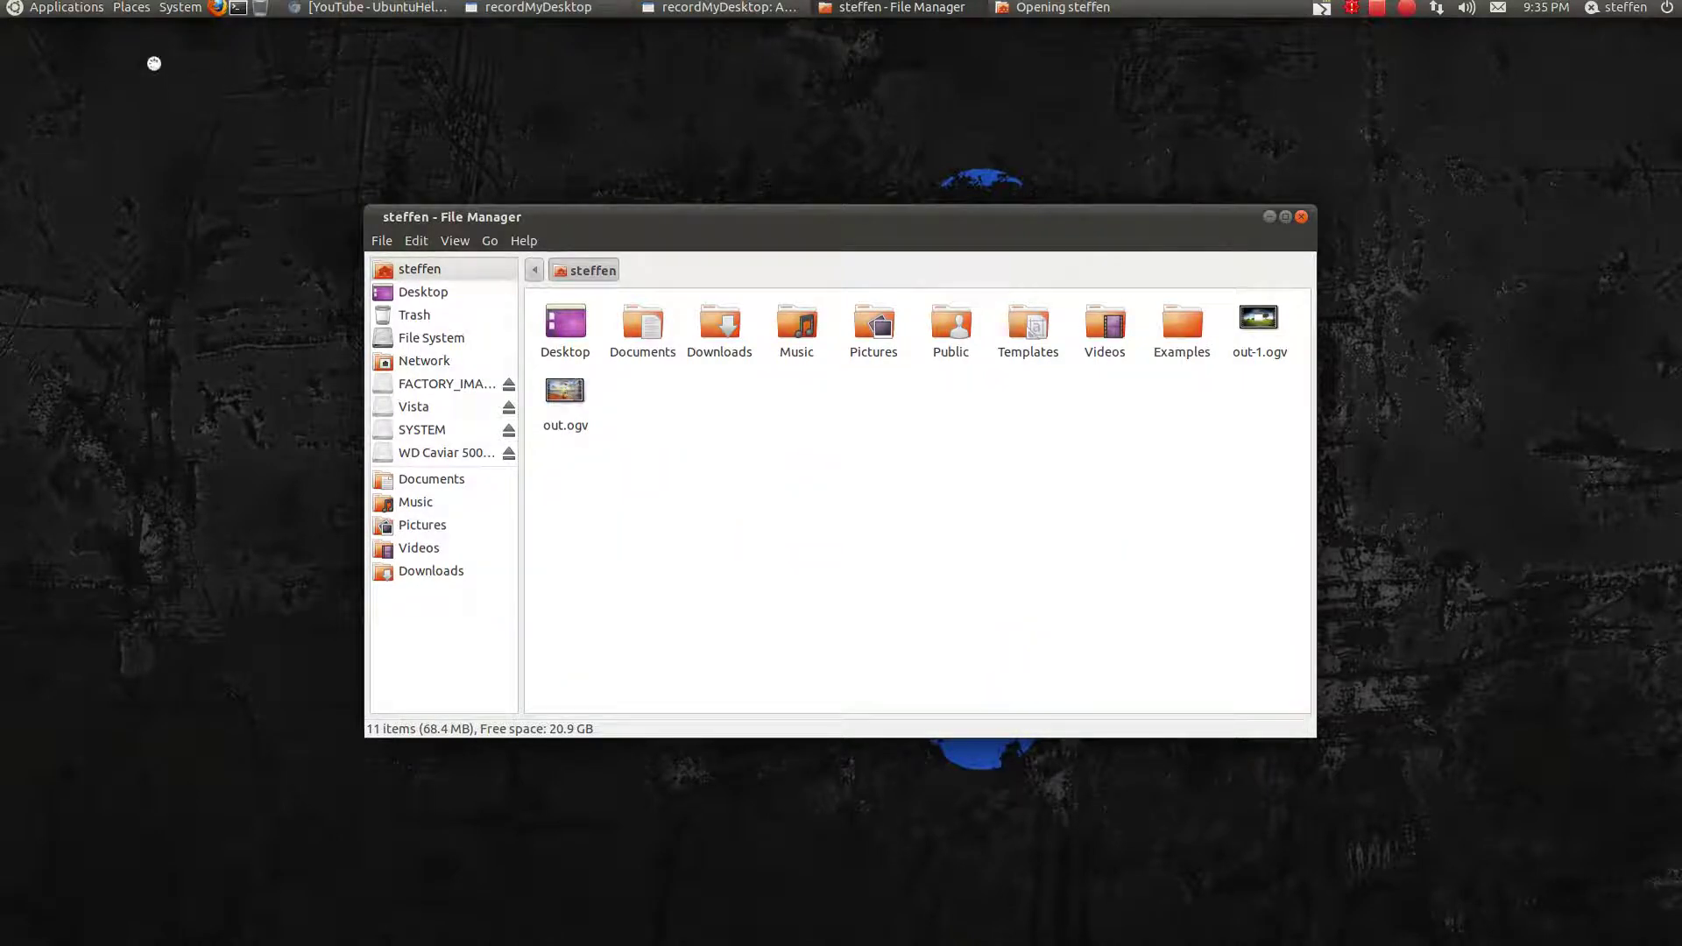
left_click(124, 9)
left_click(150, 38)
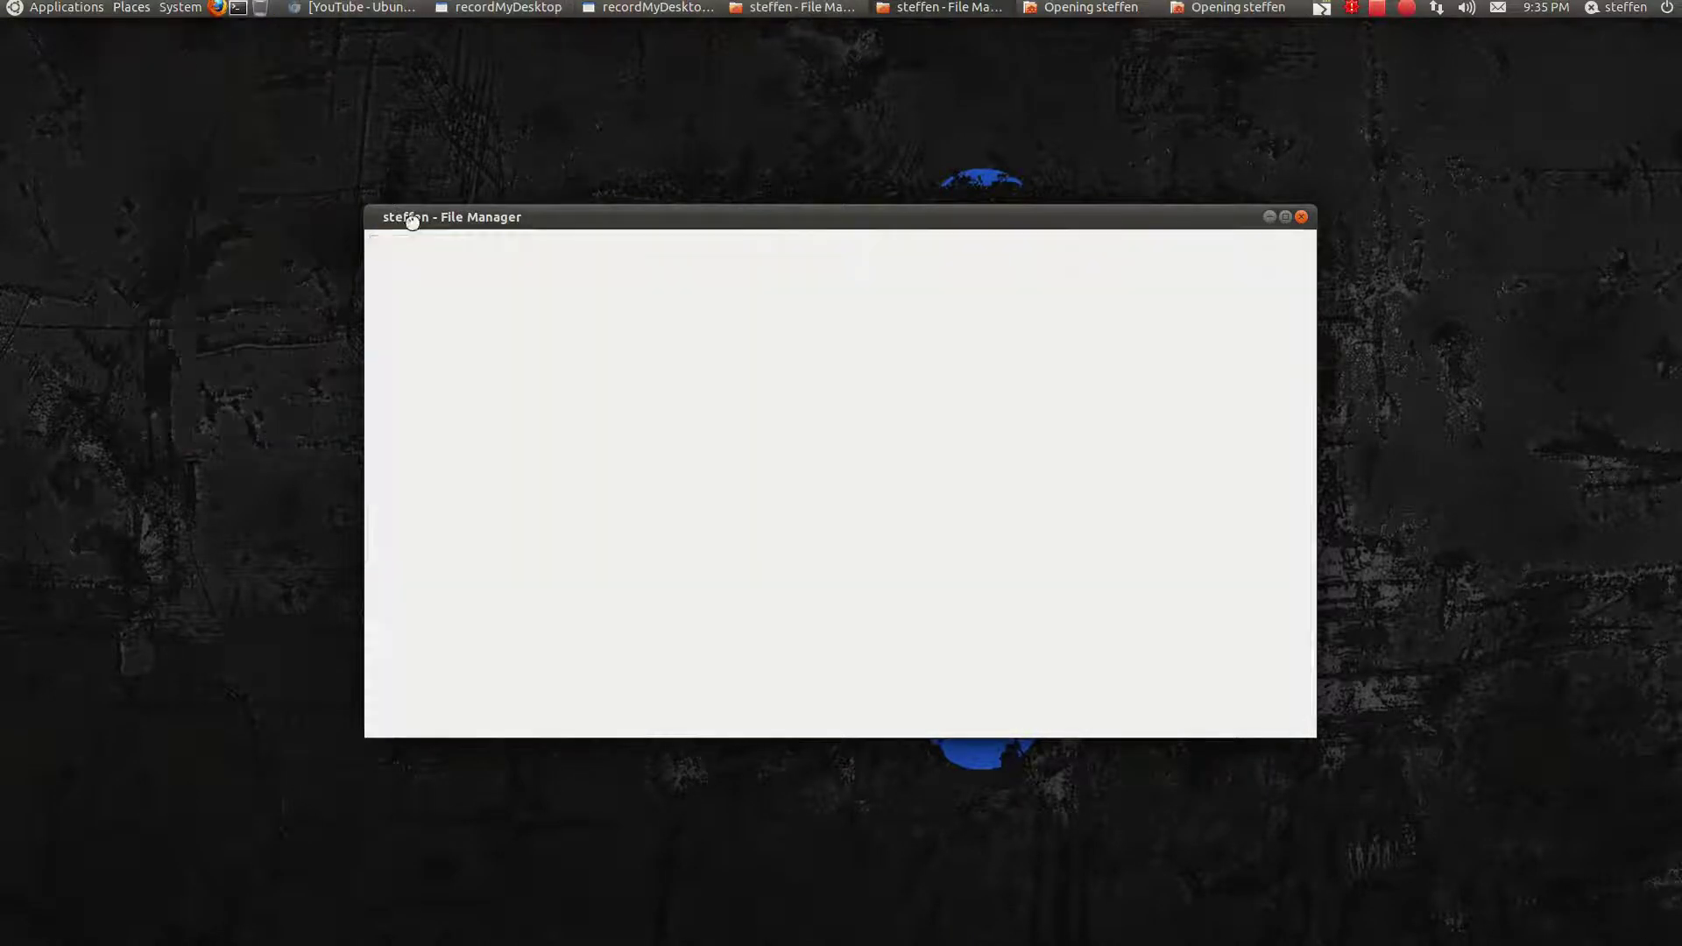
left_click_drag(733, 211, 436, 456)
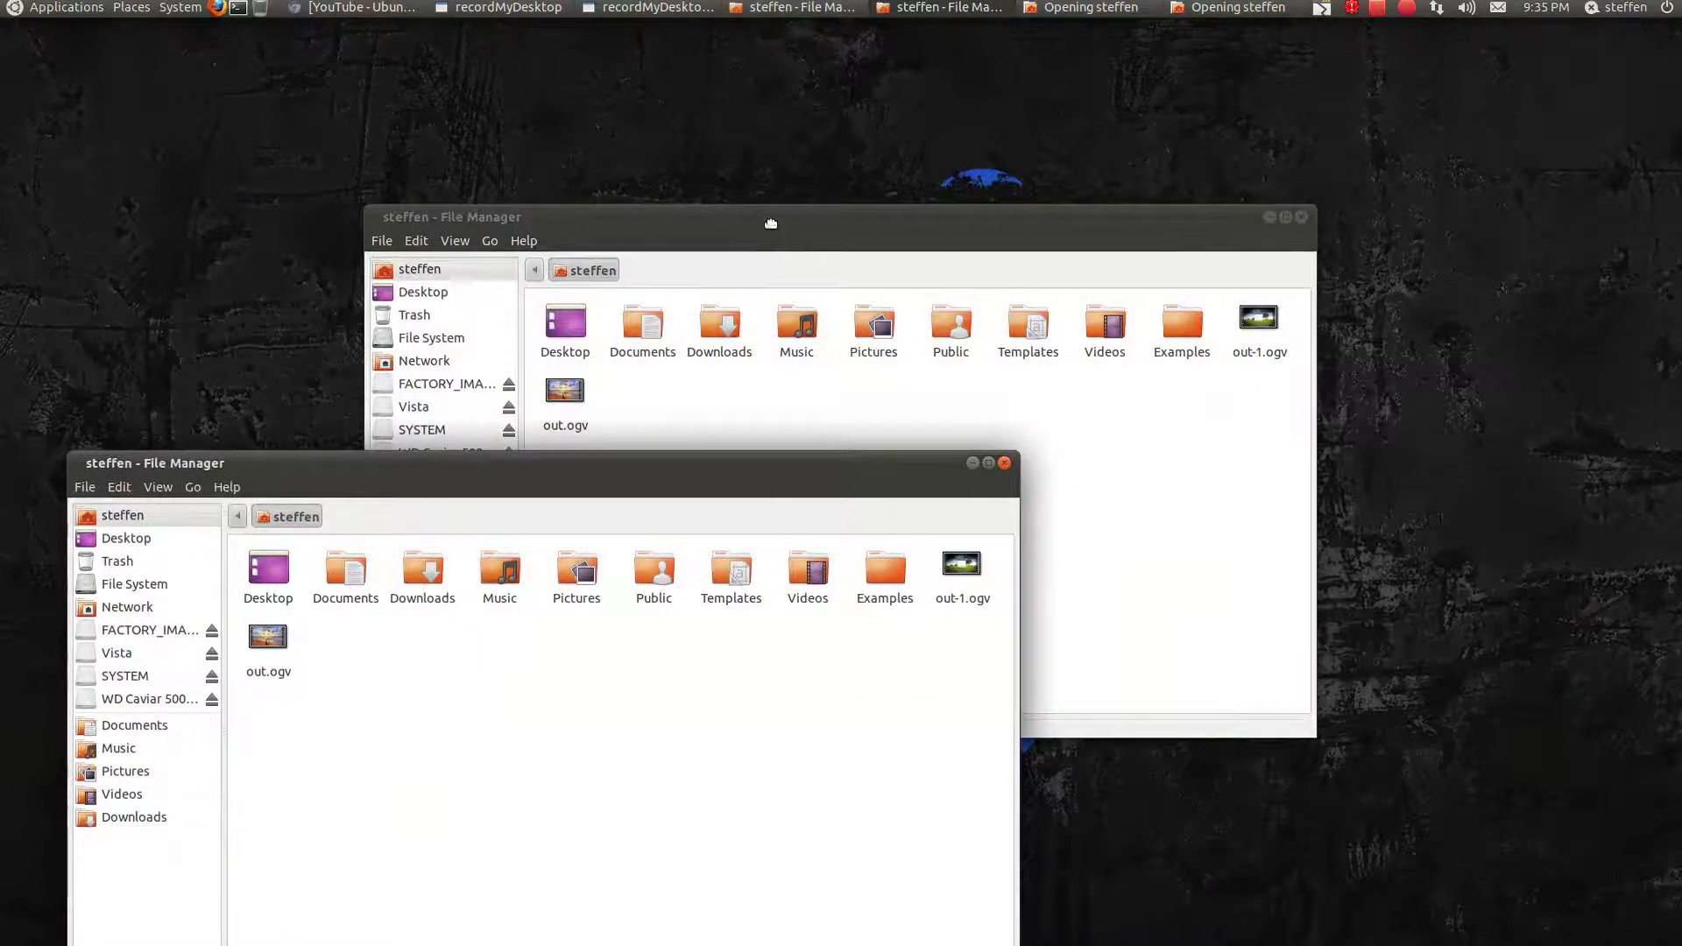
left_click_drag(771, 221, 1294, 36)
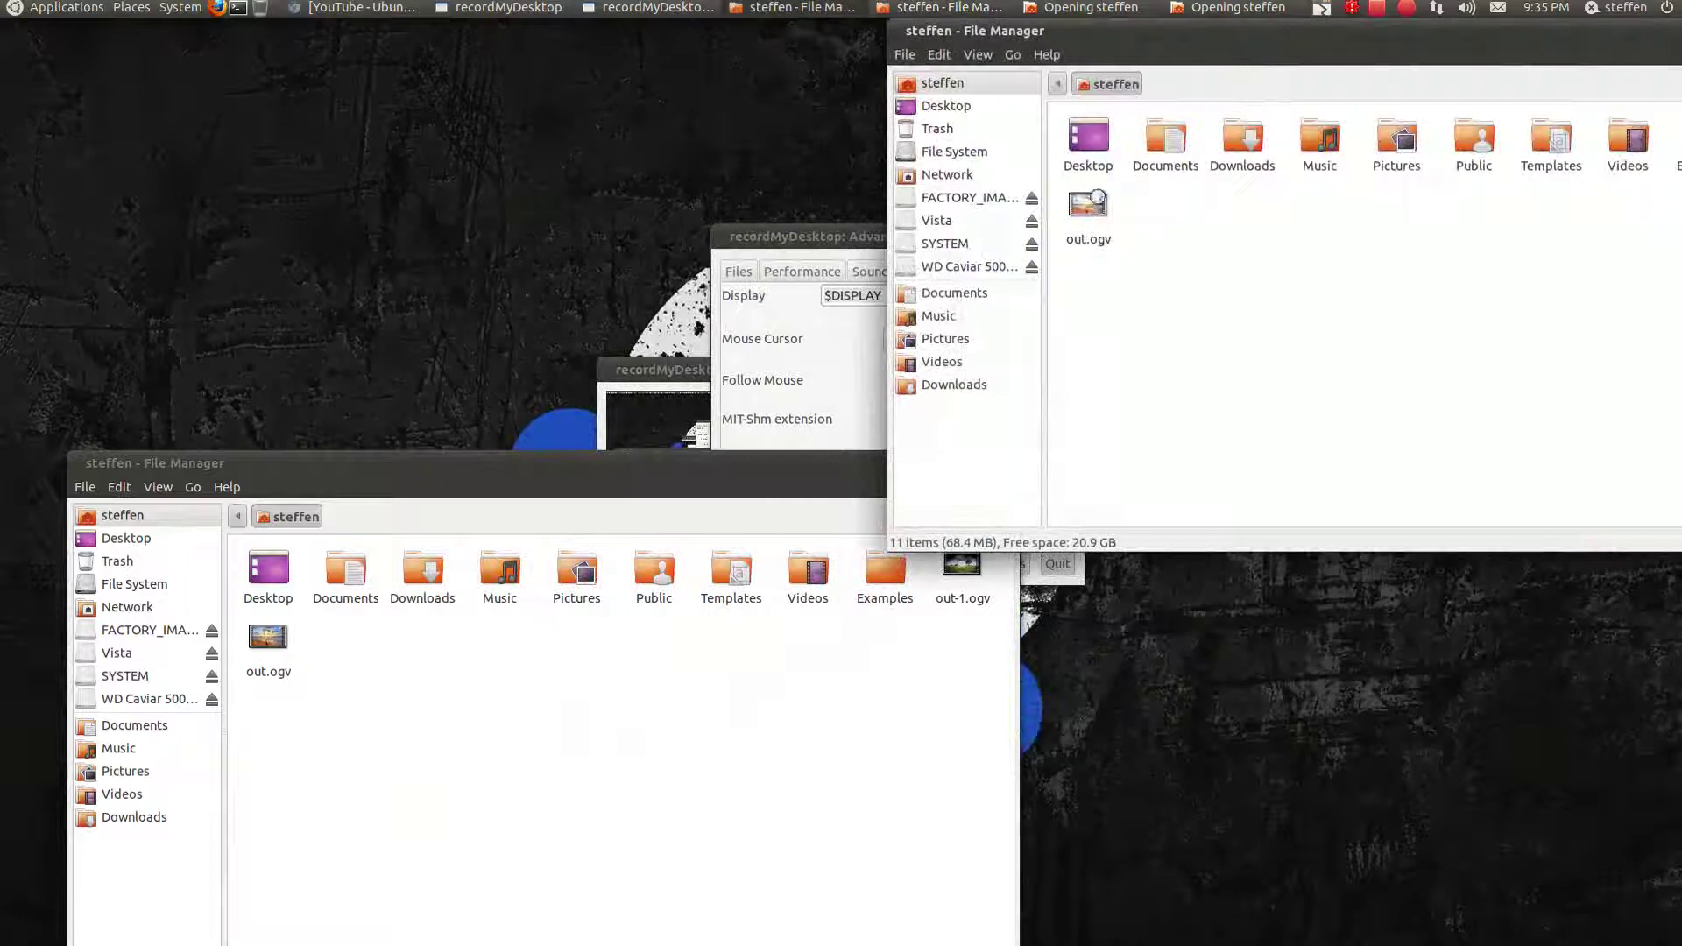
mouse_move(1088, 207)
left_mouse_down()
mouse_move(553, 692)
mouse_move(410, 723)
mouse_move(717, 445)
mouse_move(1094, 251)
mouse_move(1090, 207)
left_mouse_up()
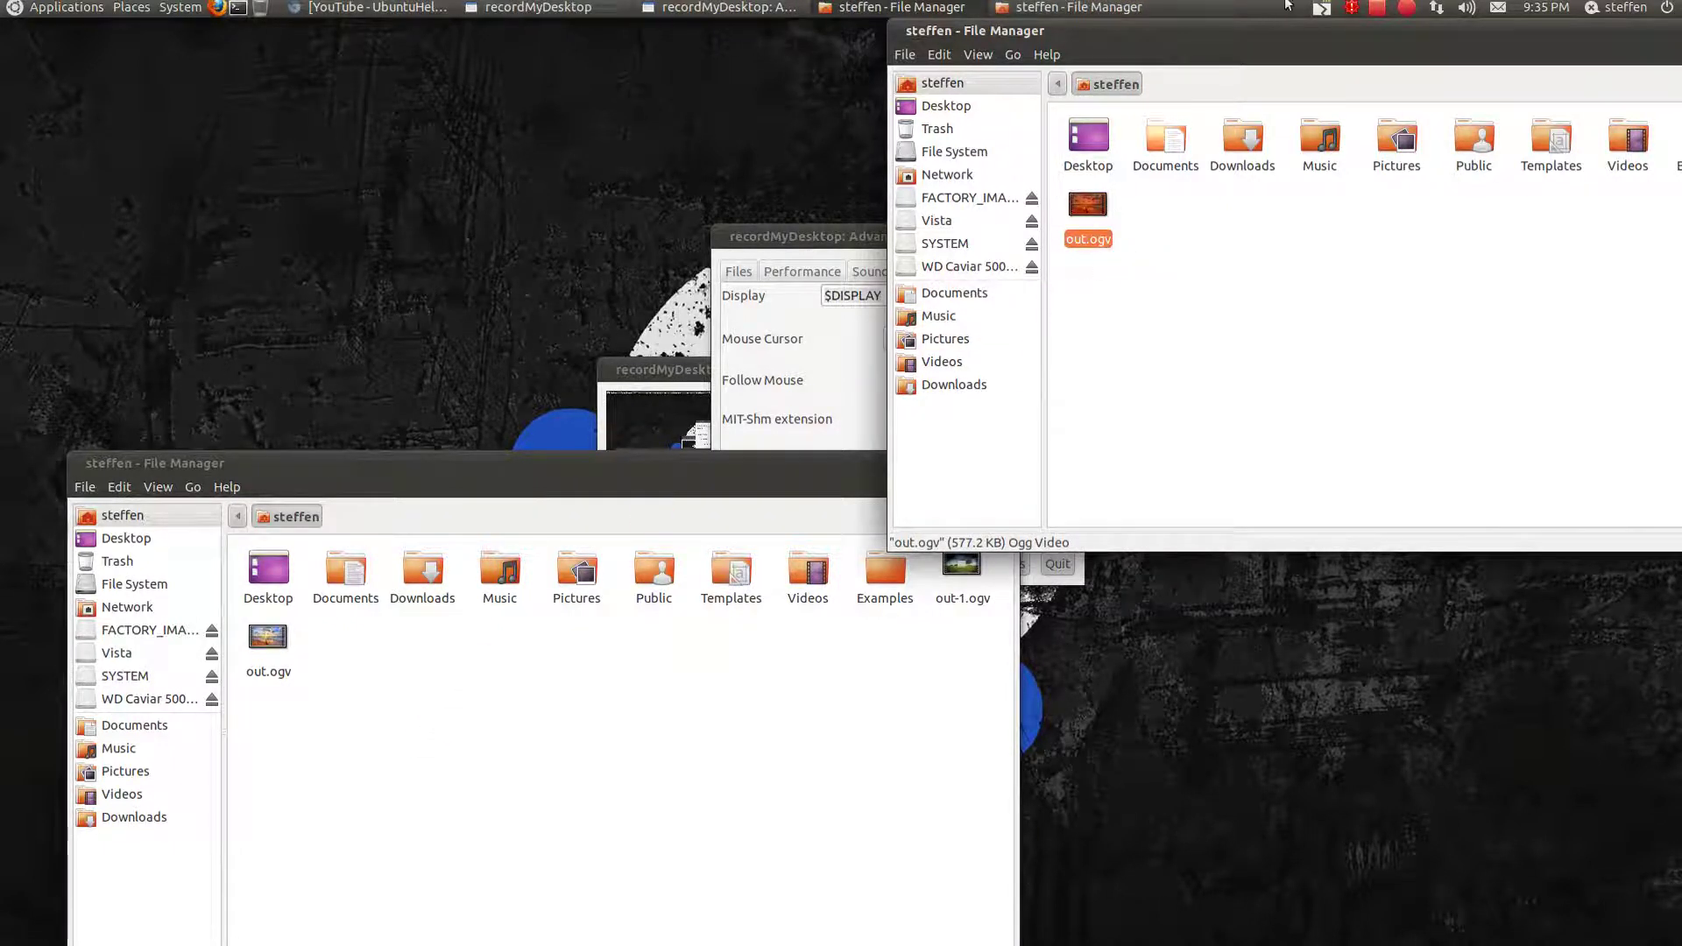
left_click_drag(1653, 38, 1256, 67)
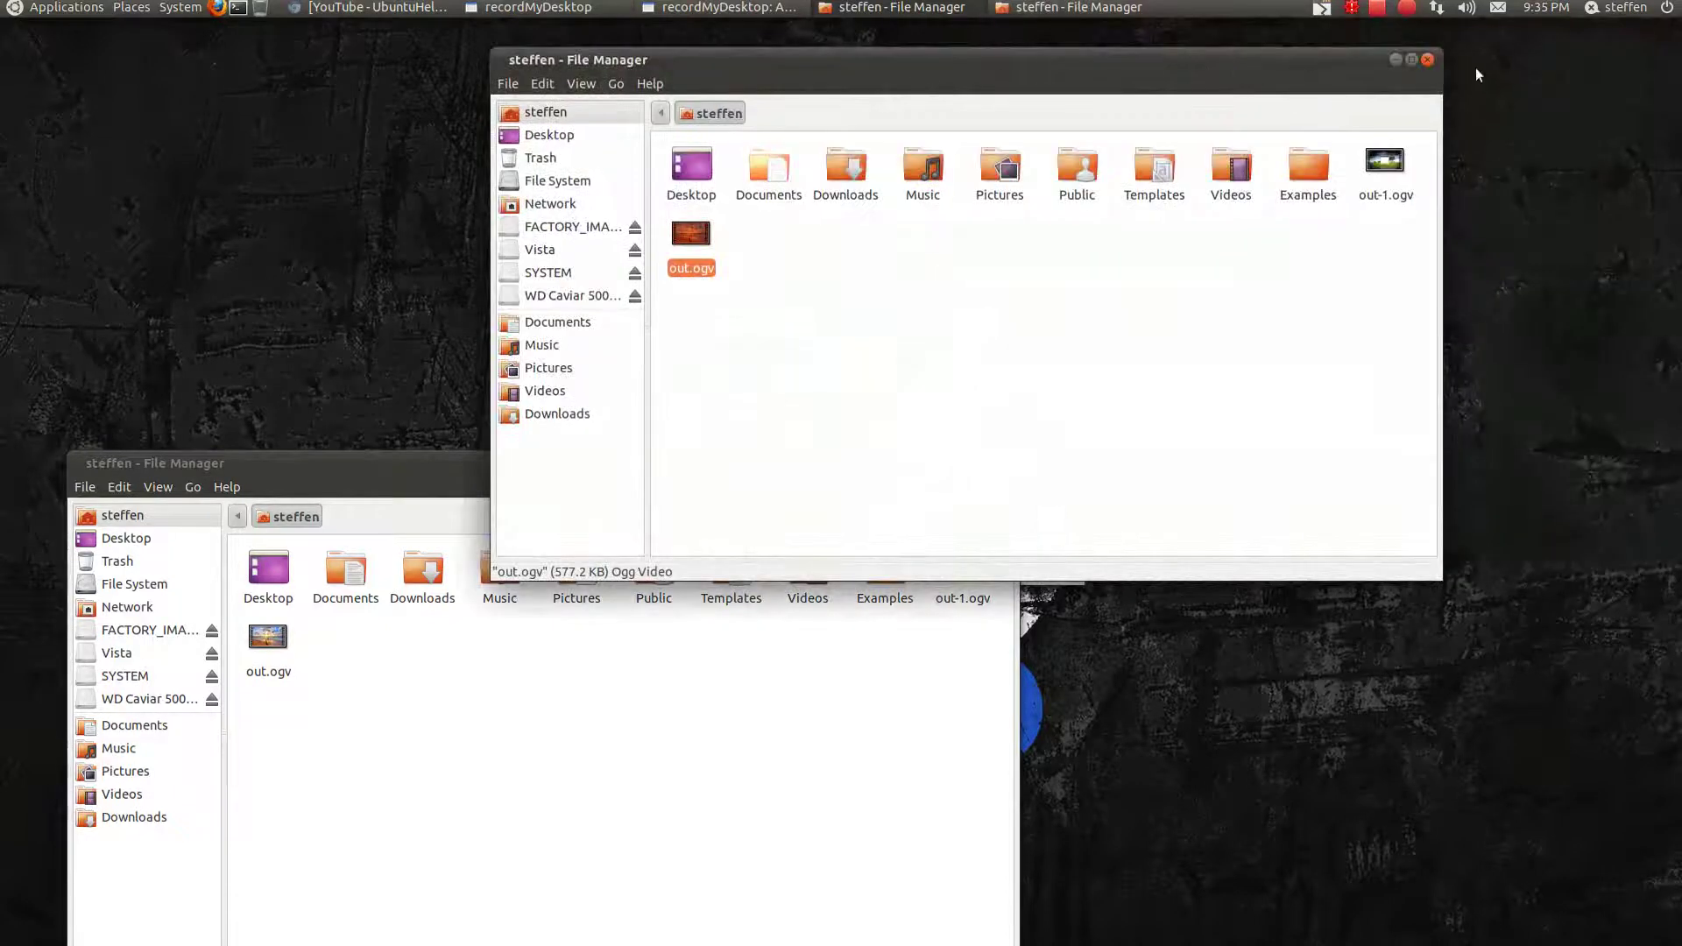
left_click(1428, 59)
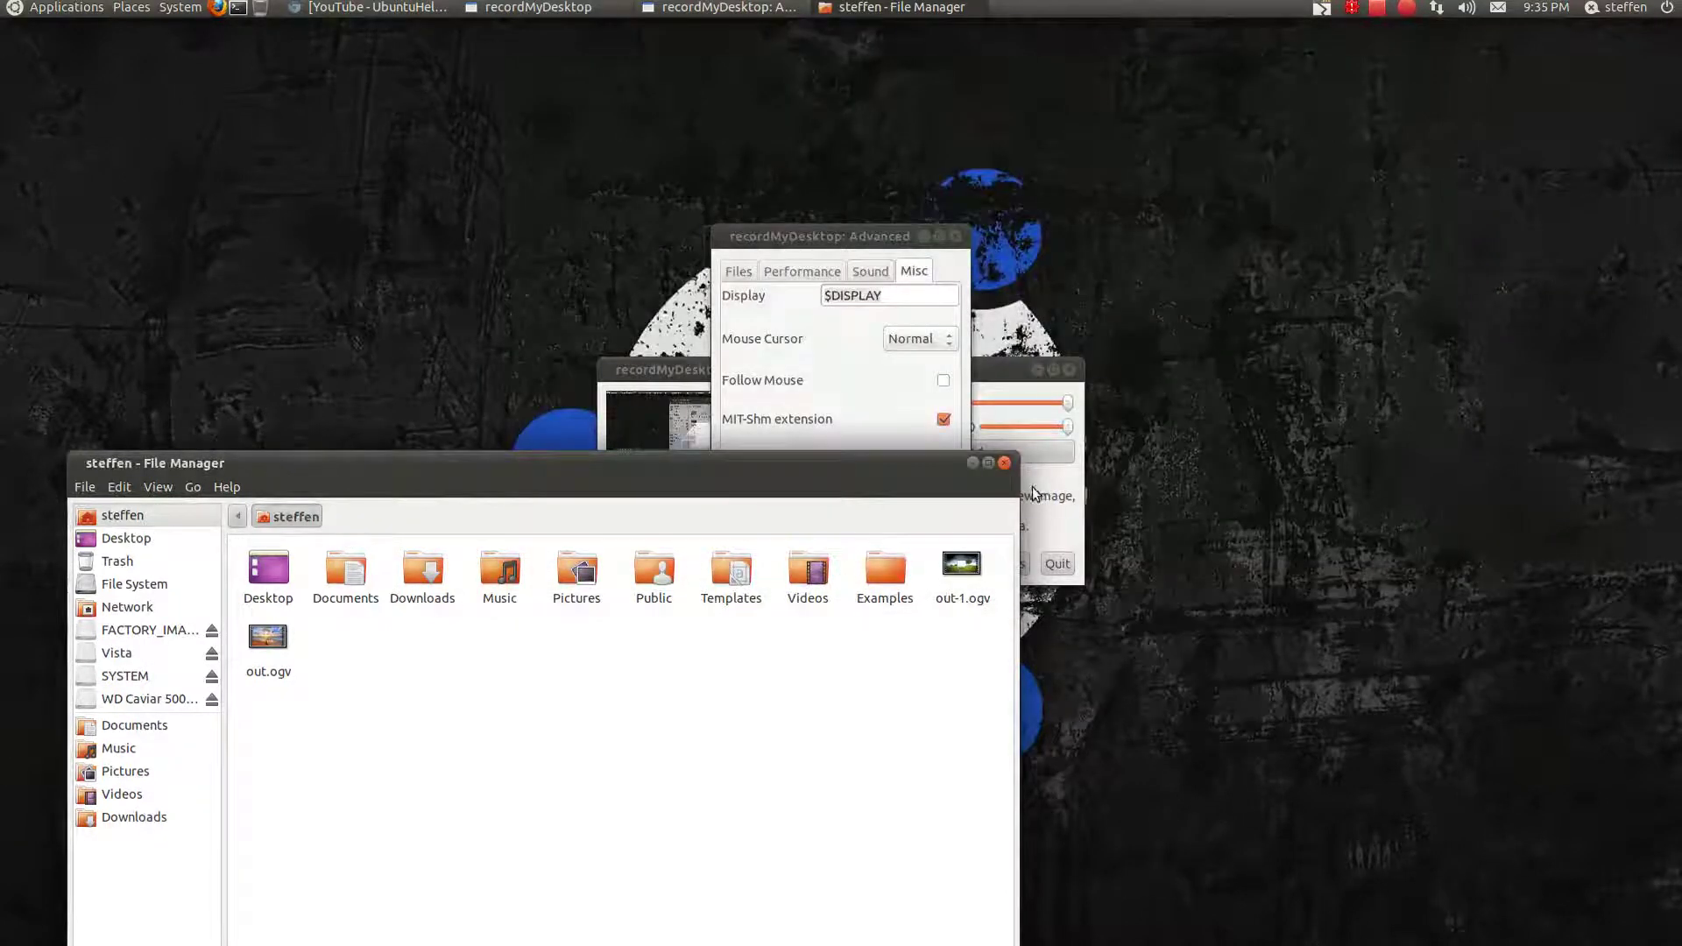
left_click(1005, 464)
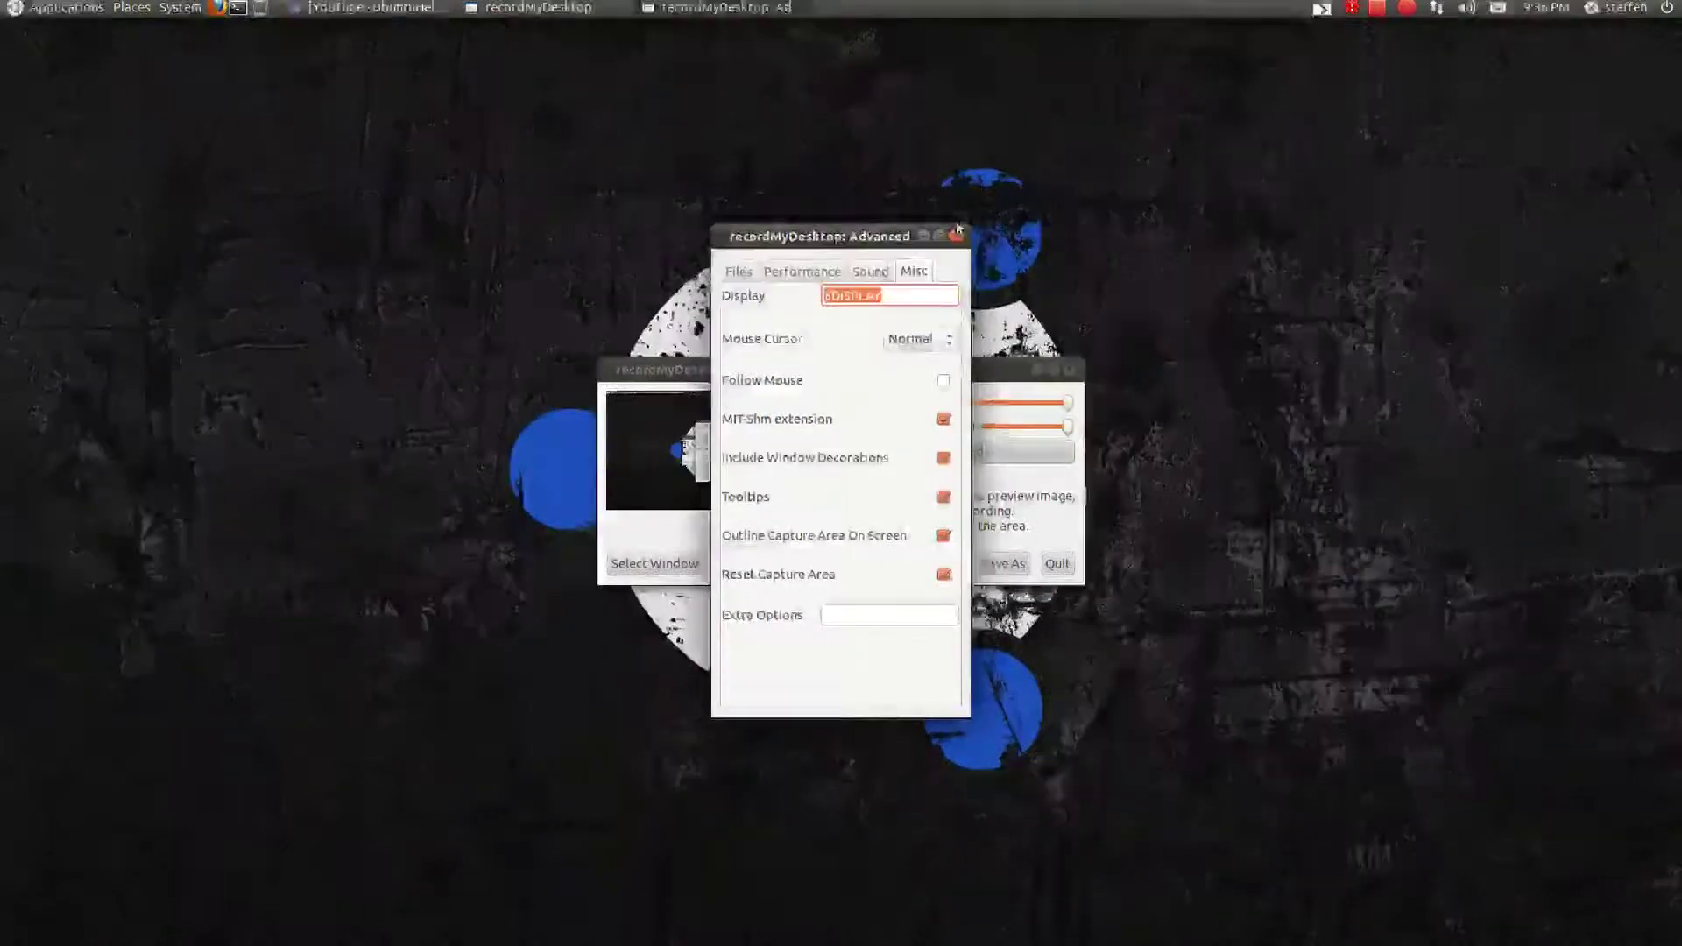
Step: Dismiss the Advanced dialog and close the recordMyDesktop window
left_click(955, 235)
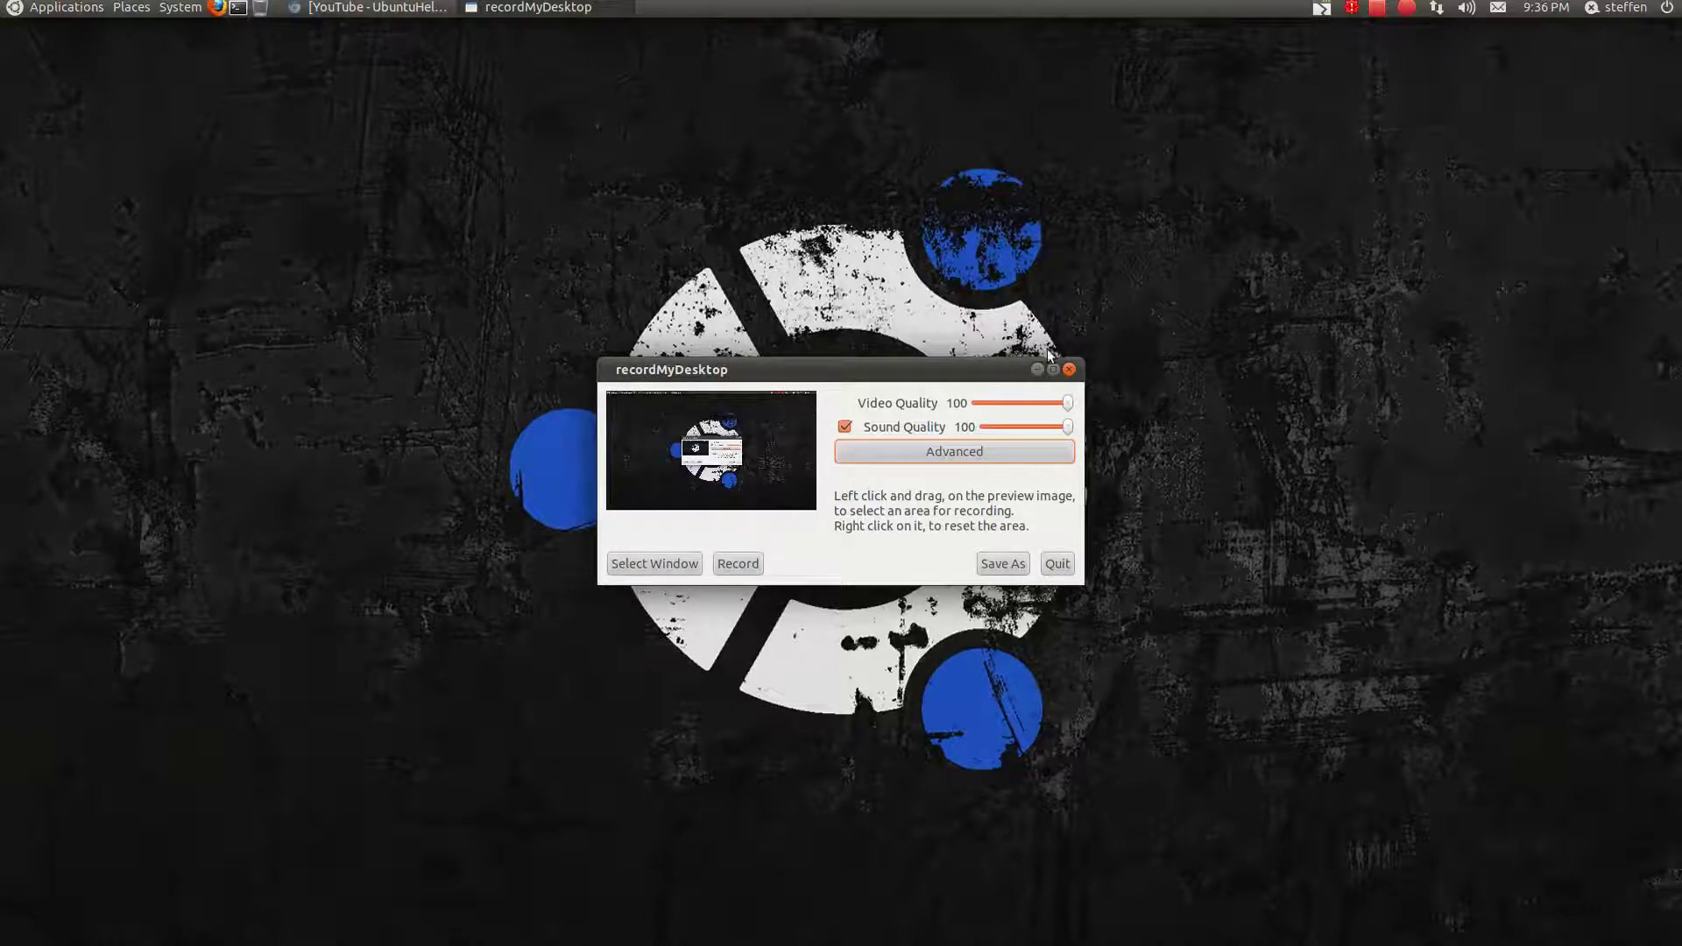
left_click(1070, 371)
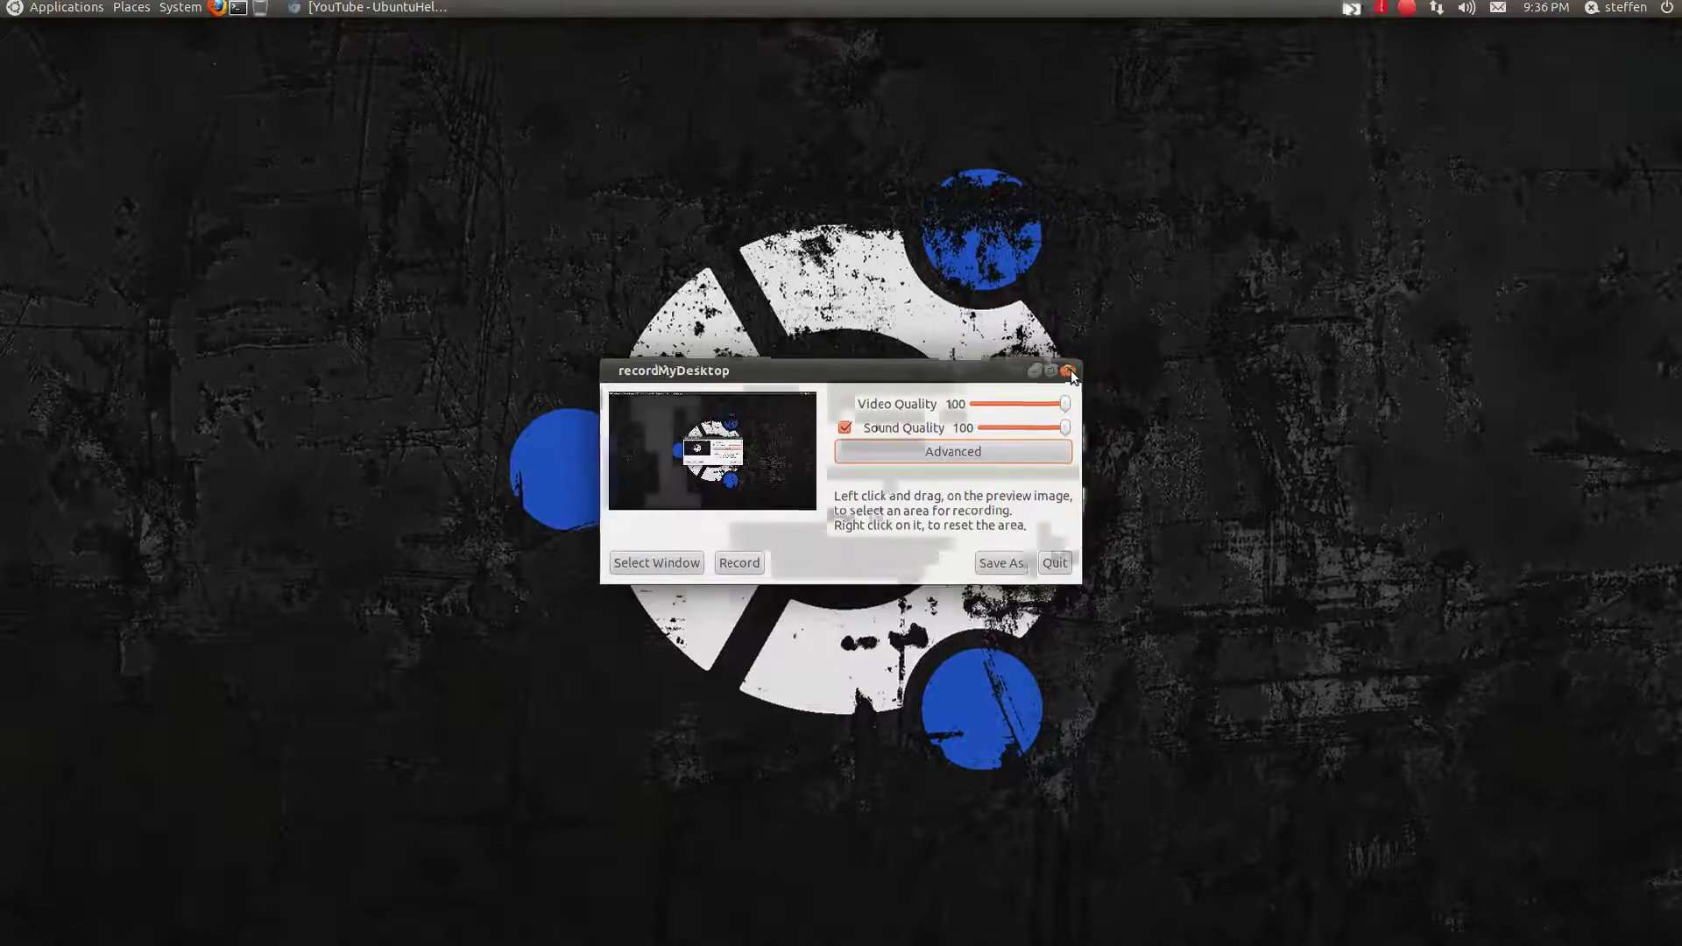
left_click(131, 8)
left_click(215, 32)
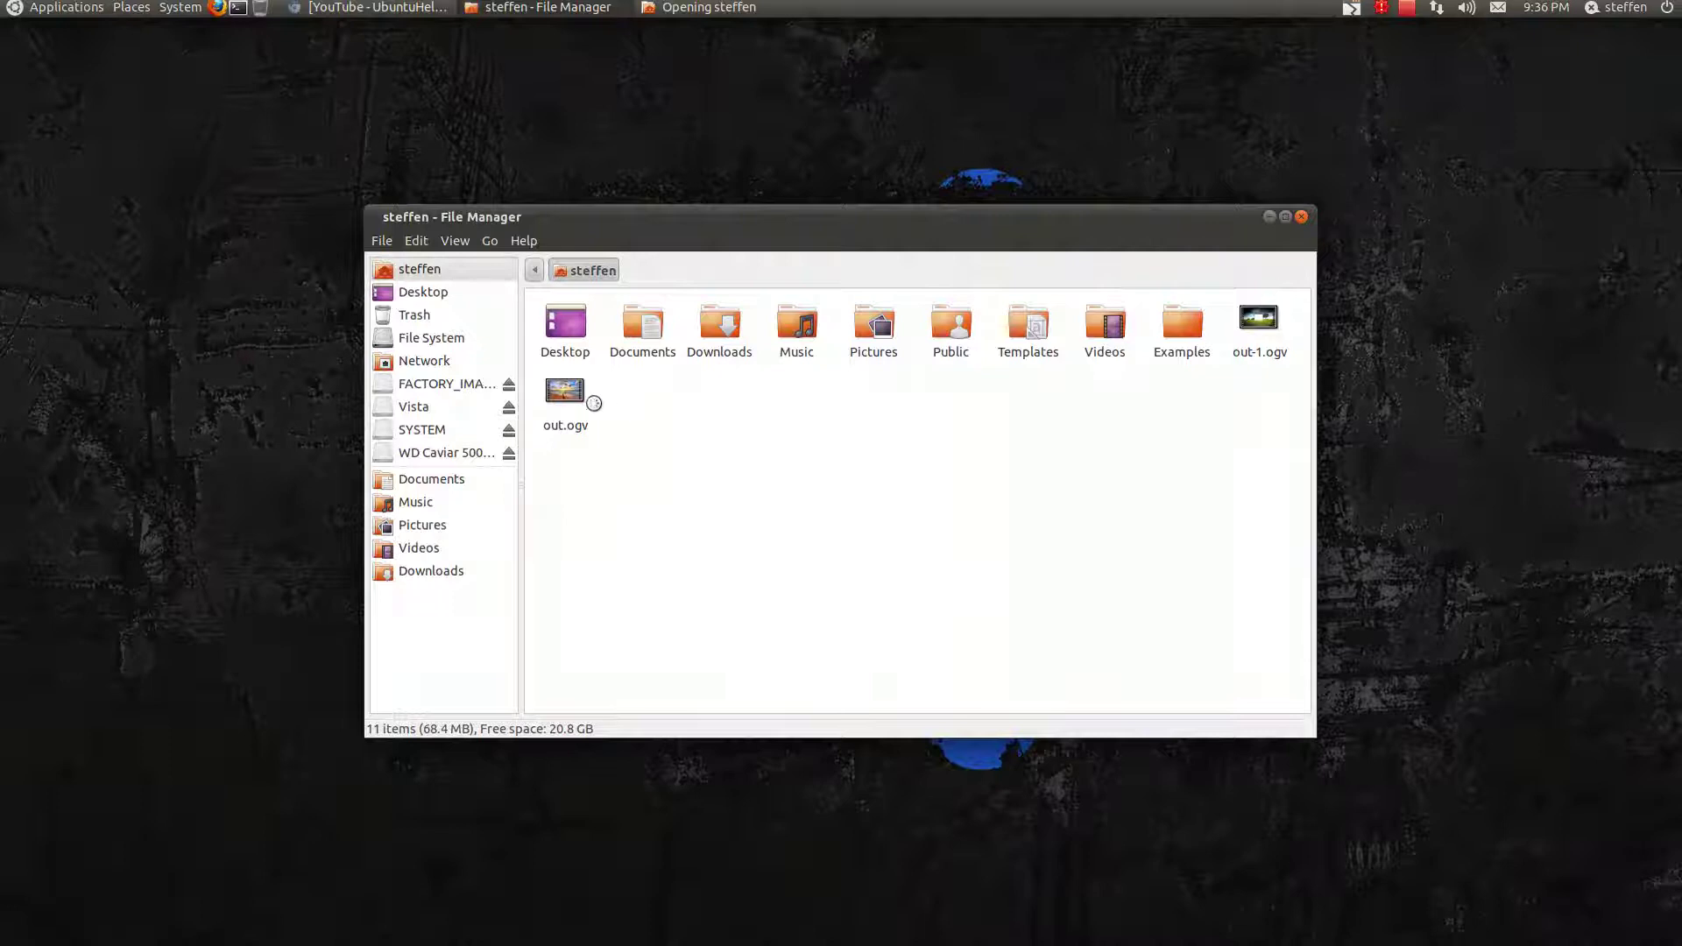
left_click(559, 388)
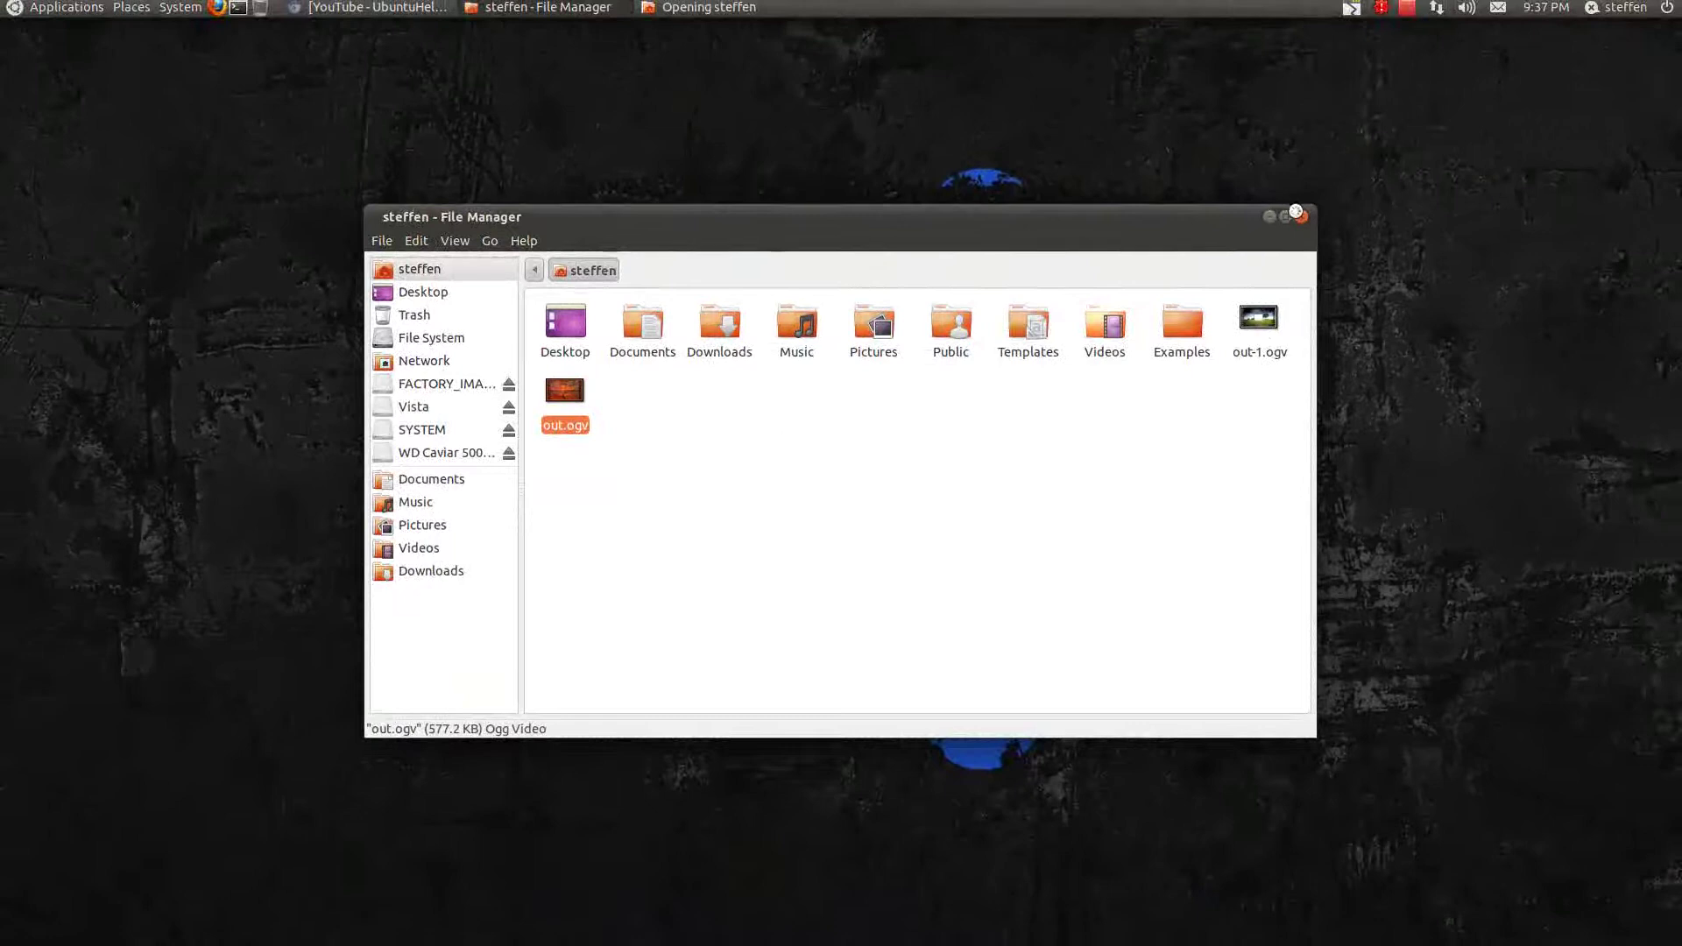
left_click(1297, 214)
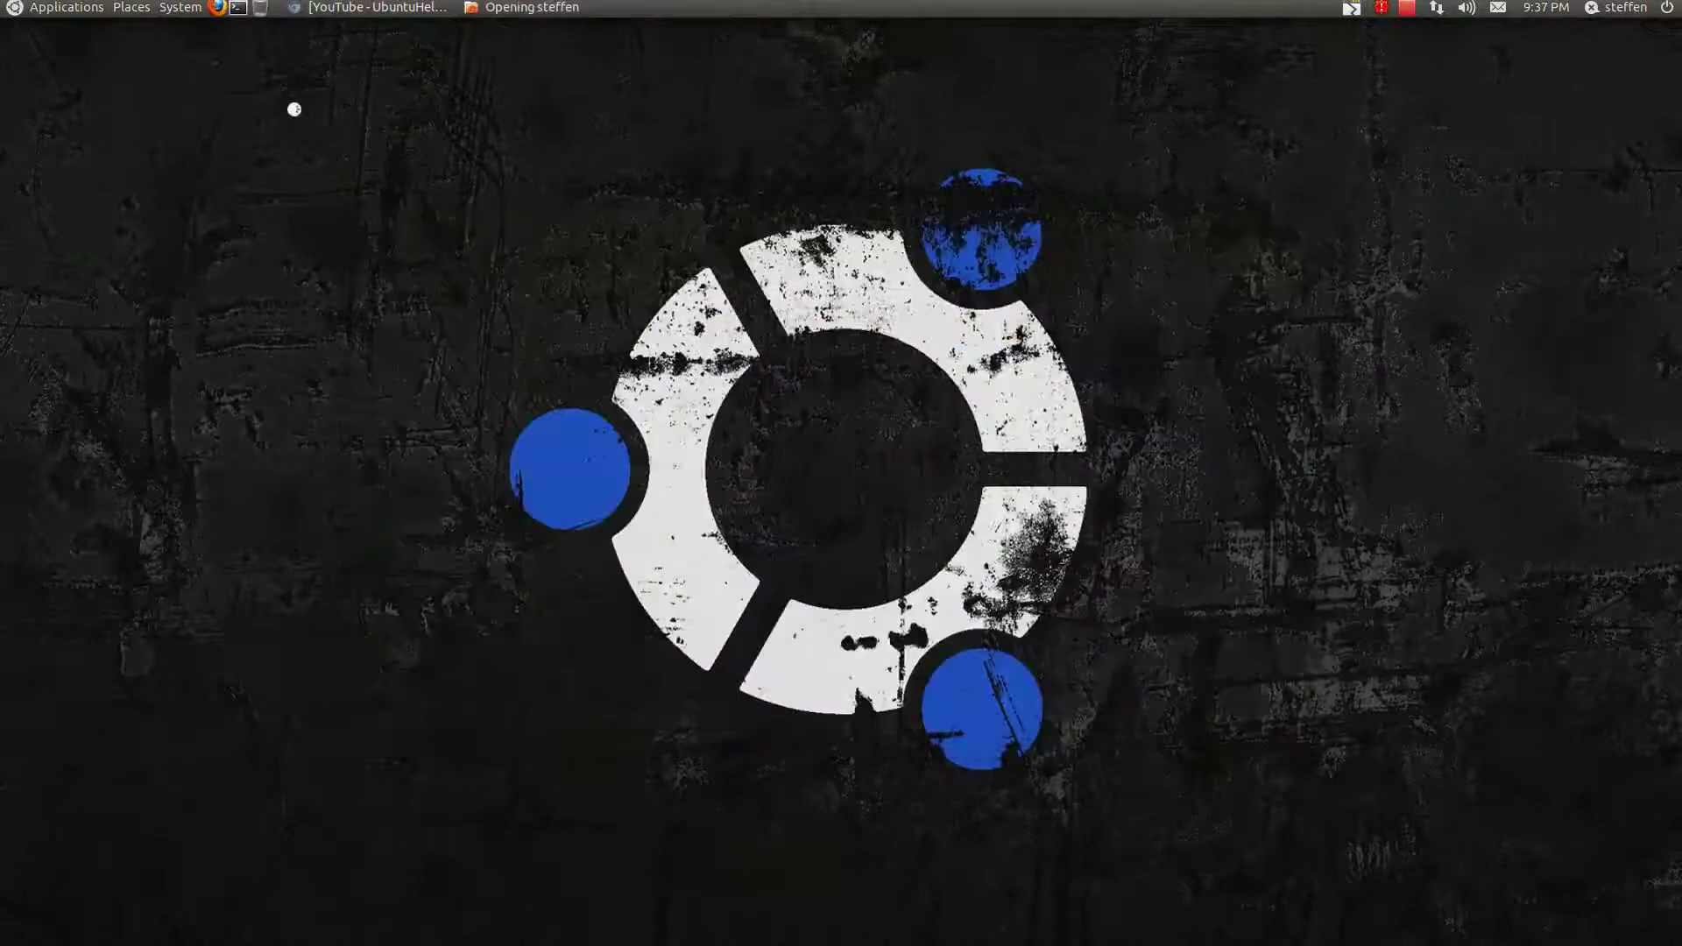
Step: Launch Transmageddon Video Transcoder from Applications > Sound & Video
left_click(59, 9)
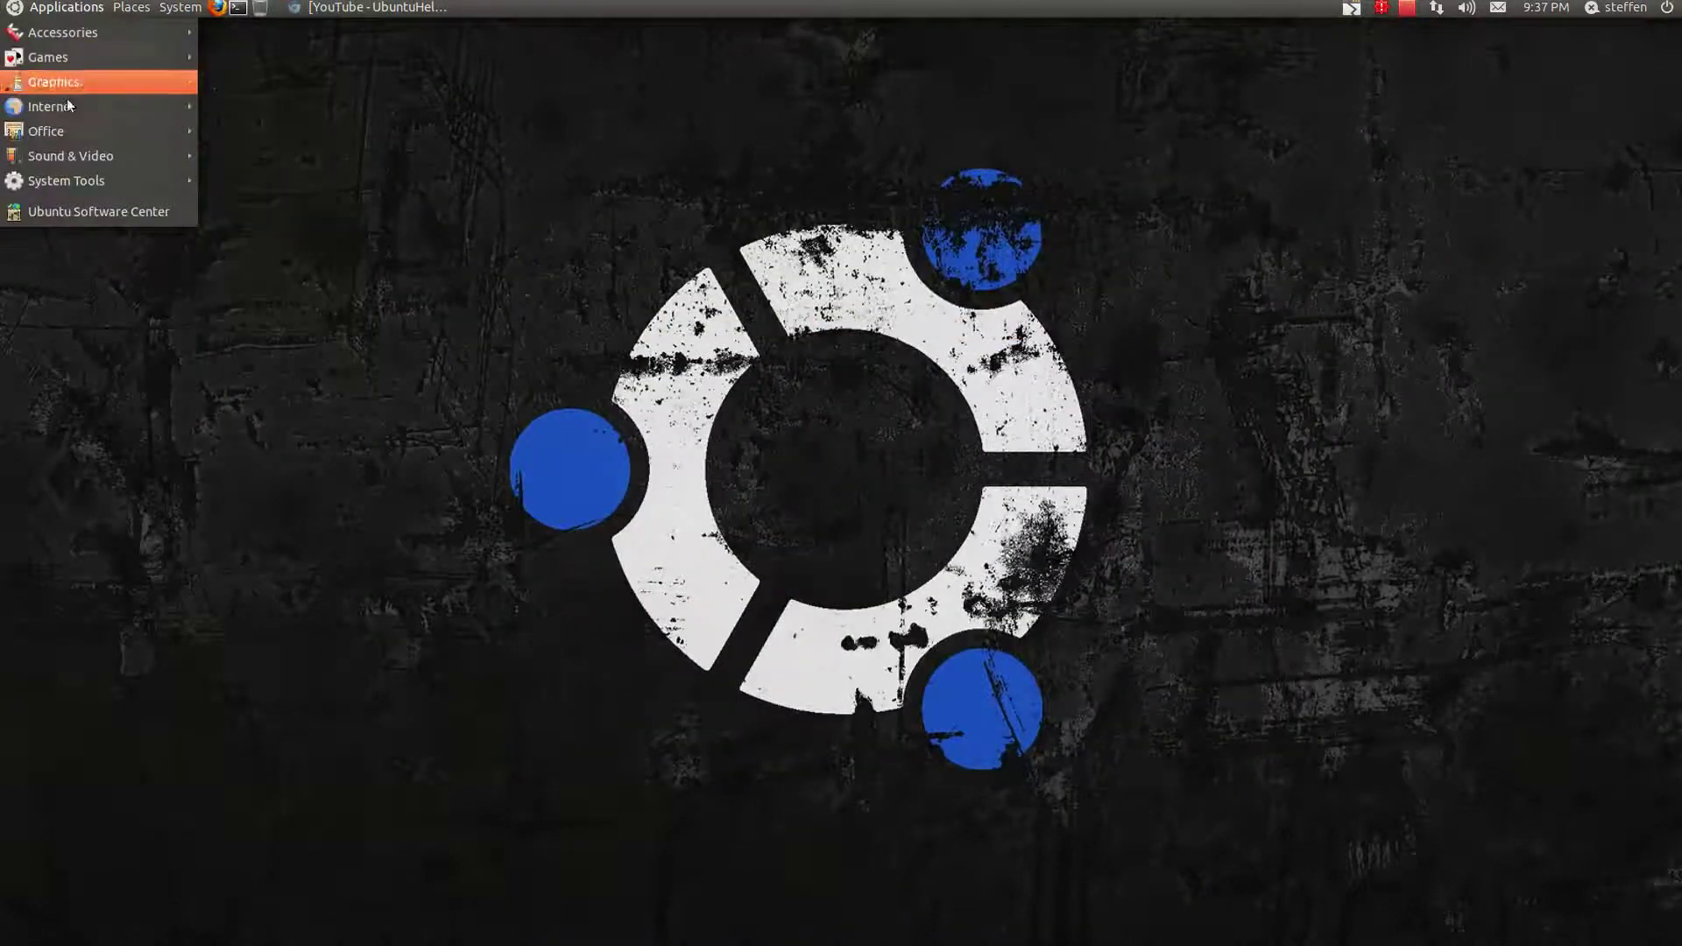
mouse_move(87, 154)
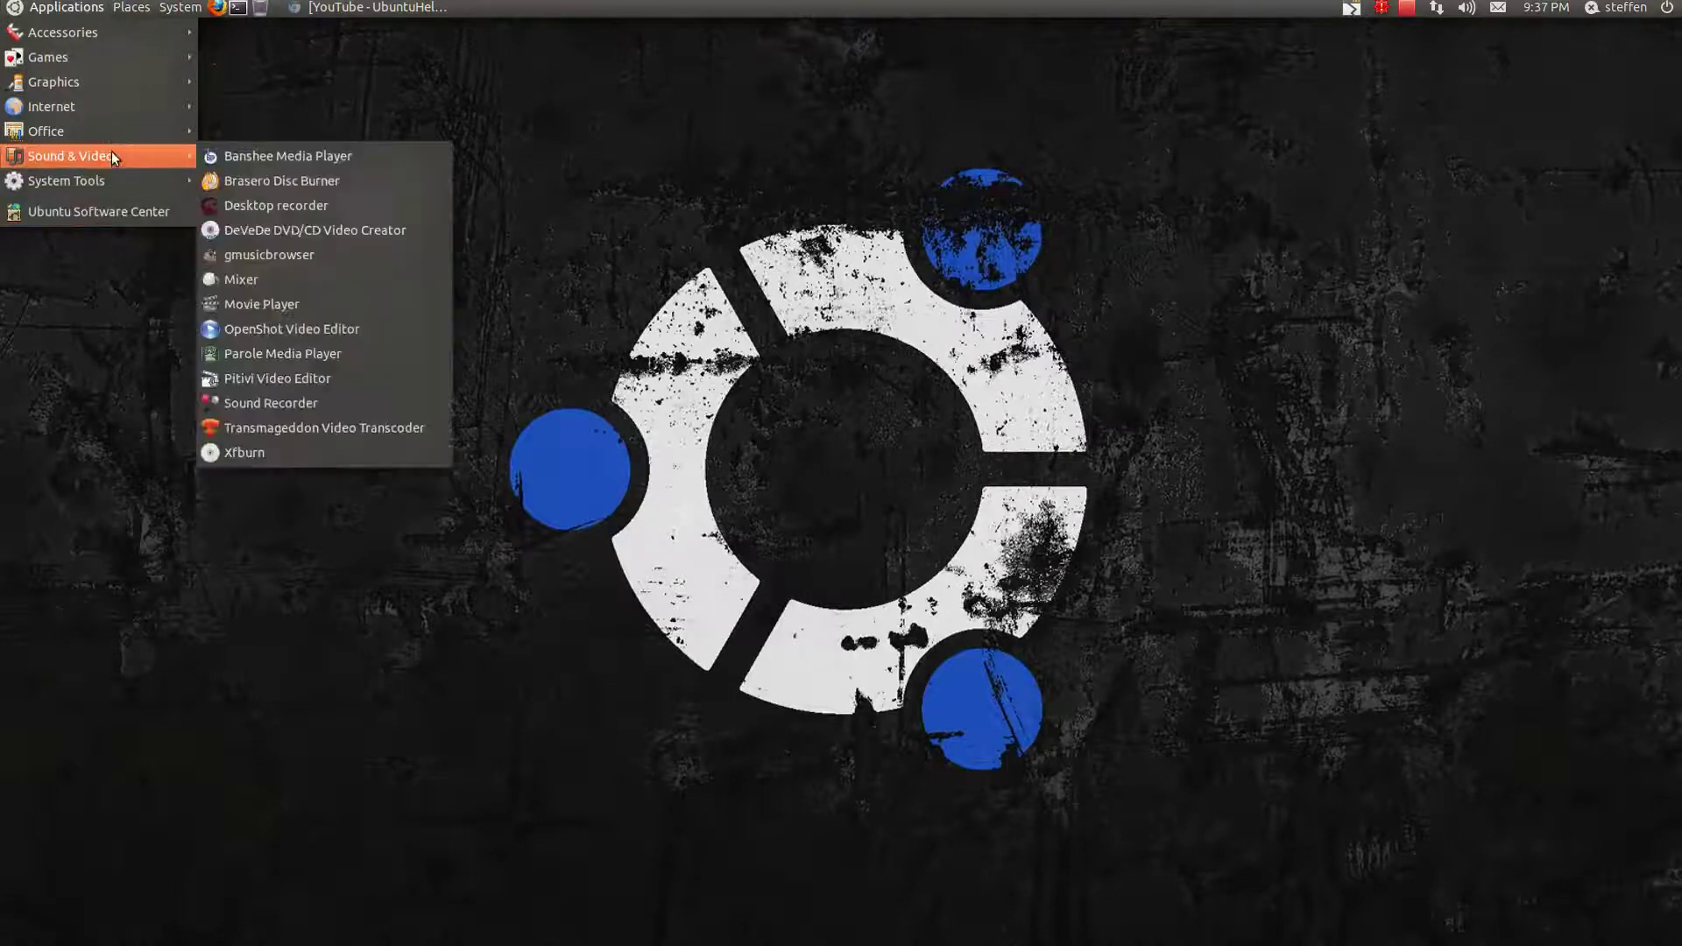
left_click(277, 429)
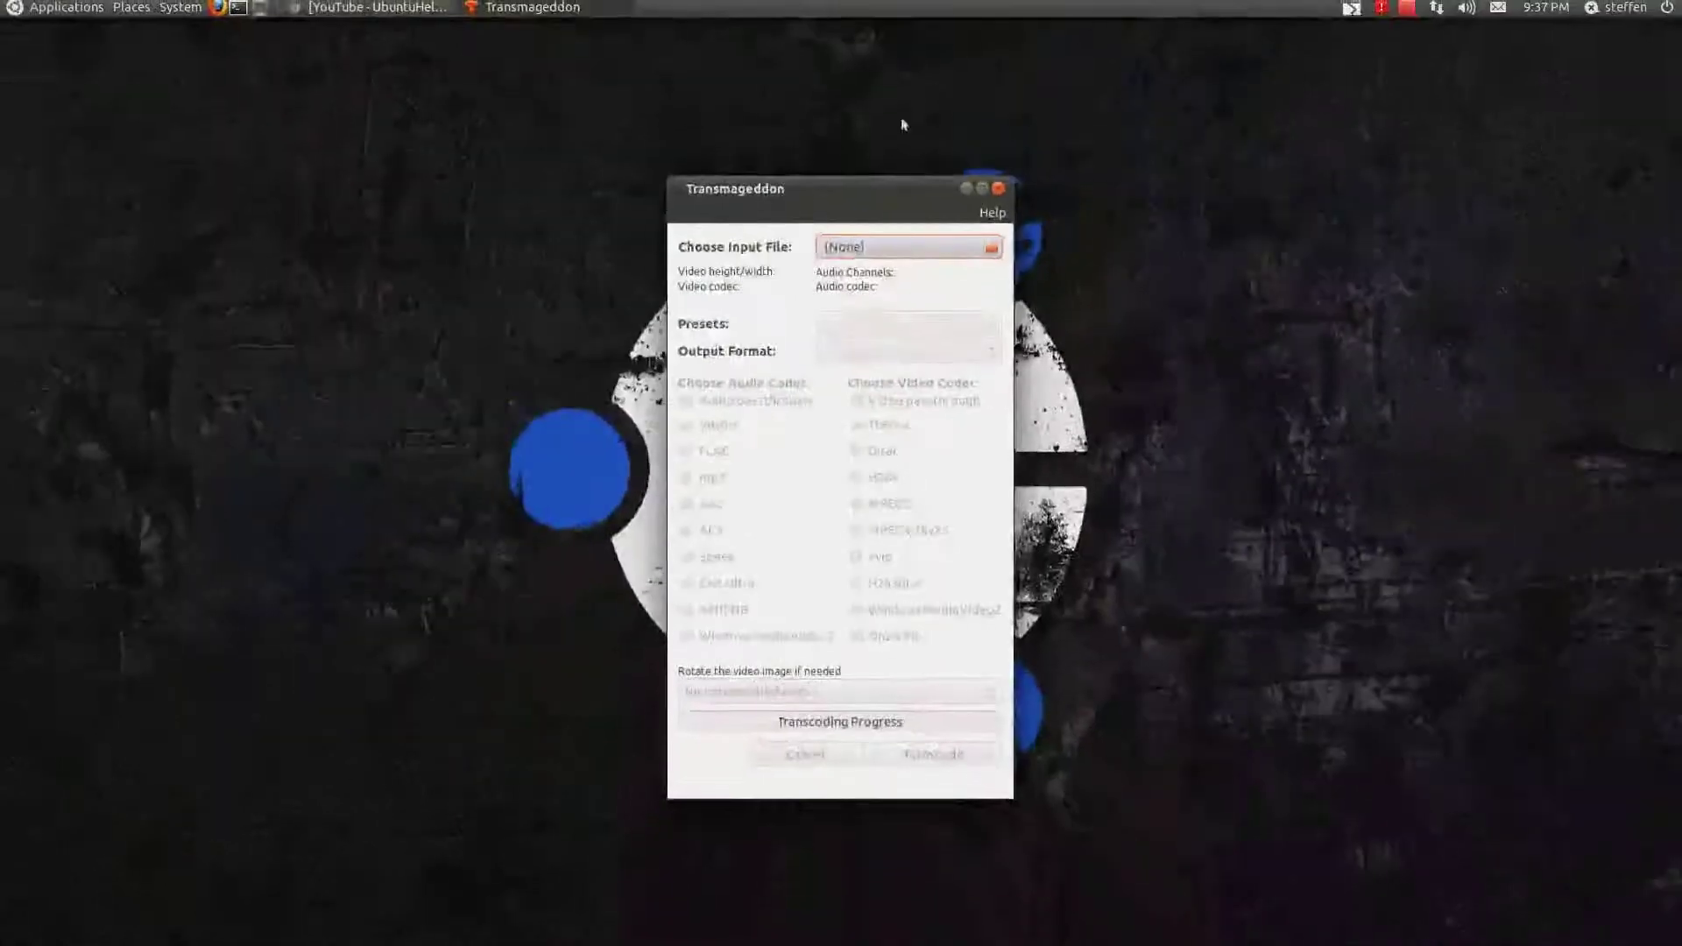
Step: Load out.ogv from the home folder as Transmageddon's input file
left_click(923, 63)
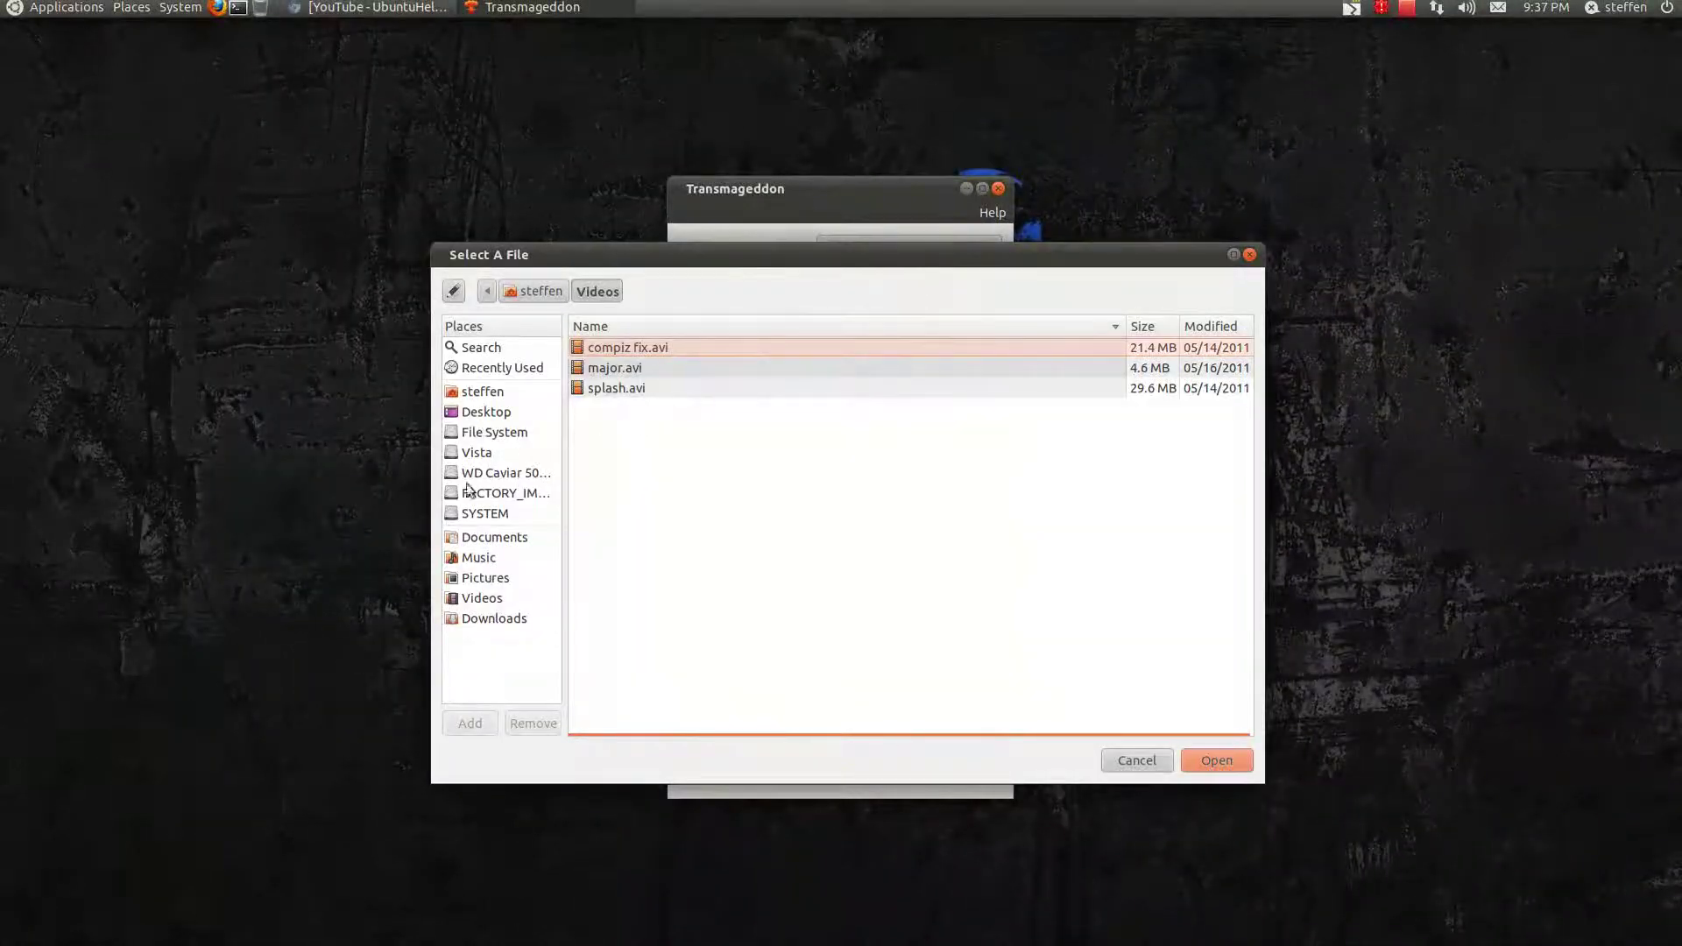
left_click(485, 391)
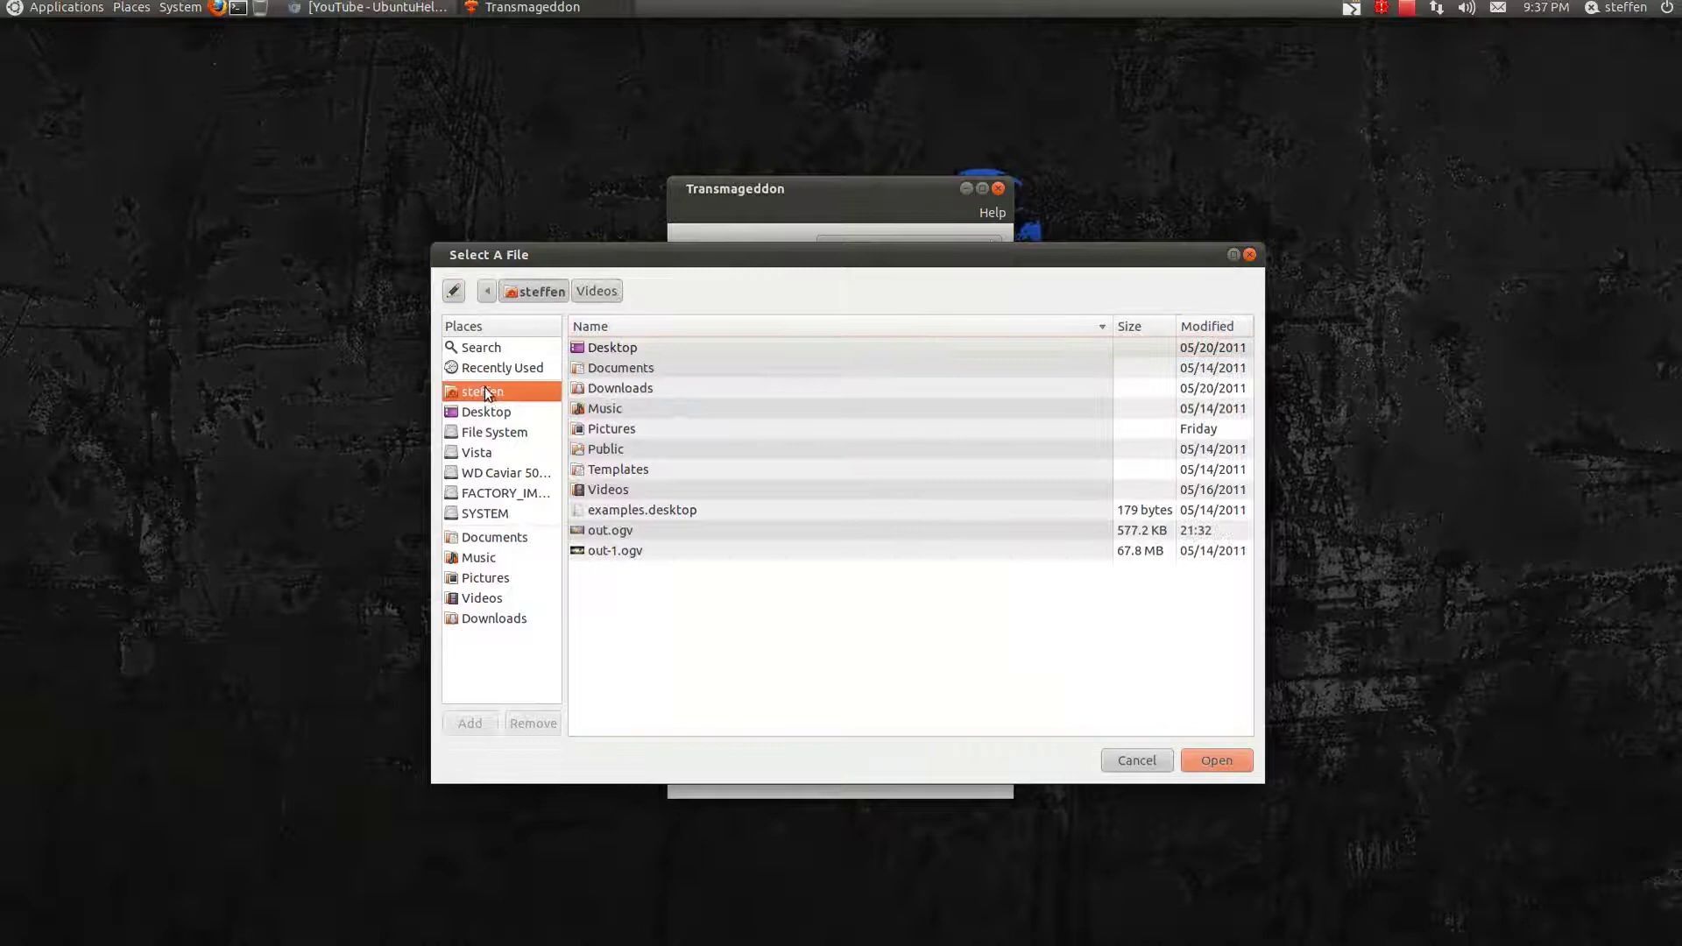
left_click(623, 532)
double_click(623, 530)
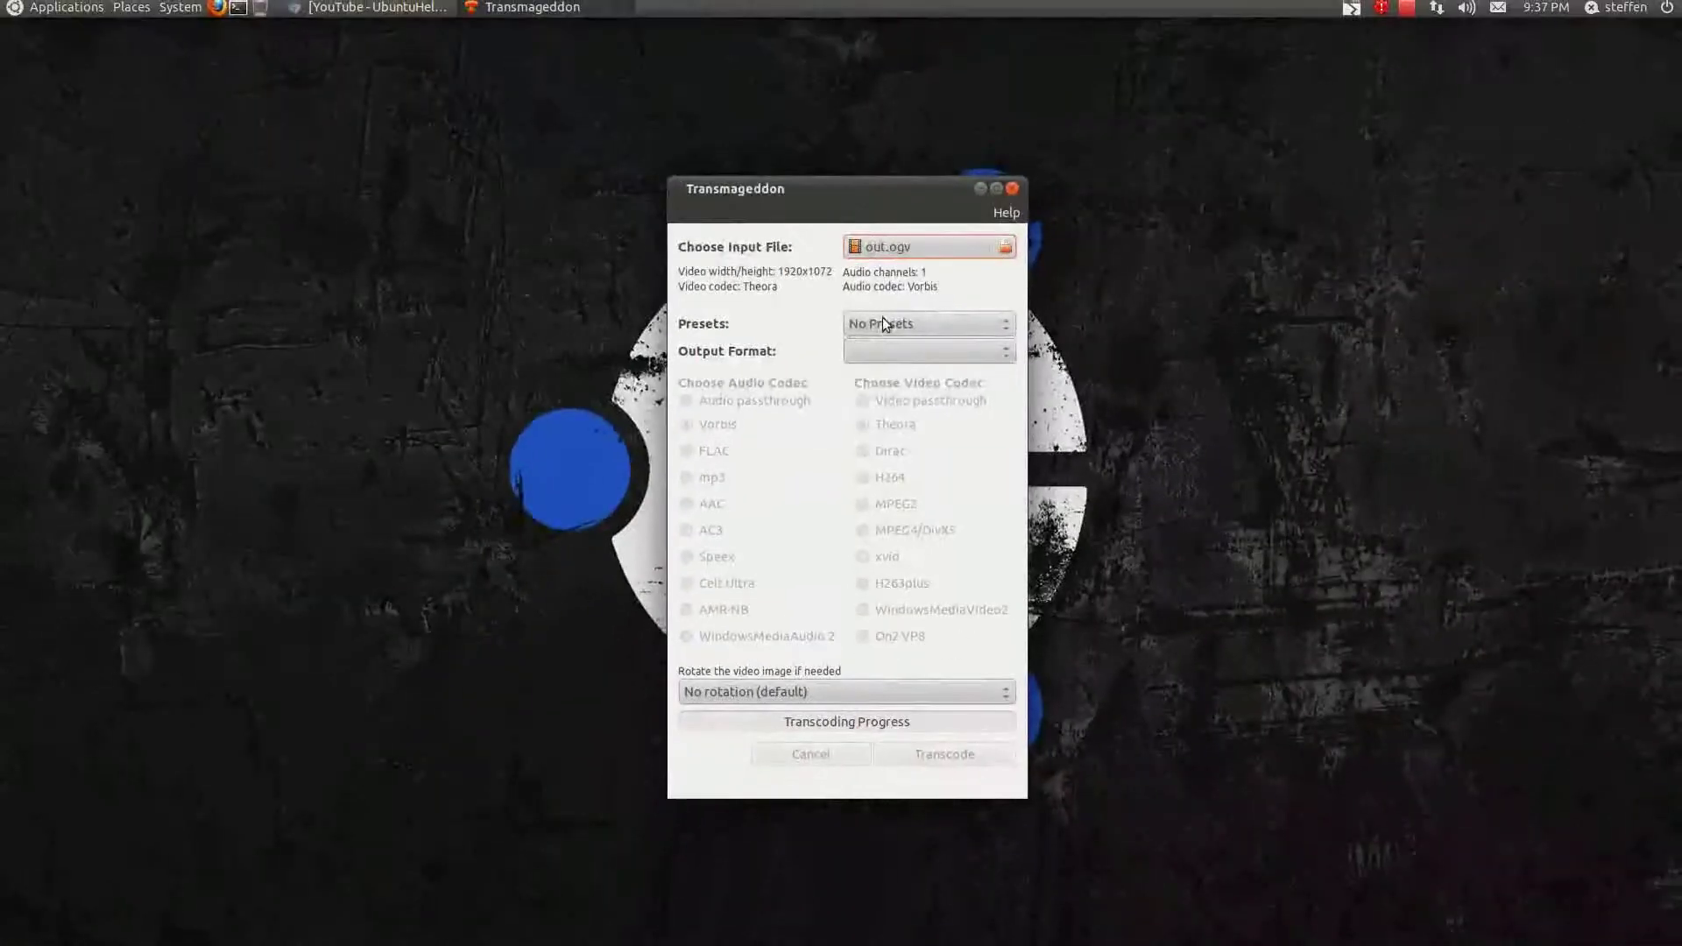
Step: Keep No Presets, set the output format to AVI, then quit Transmageddon
left_click(902, 297)
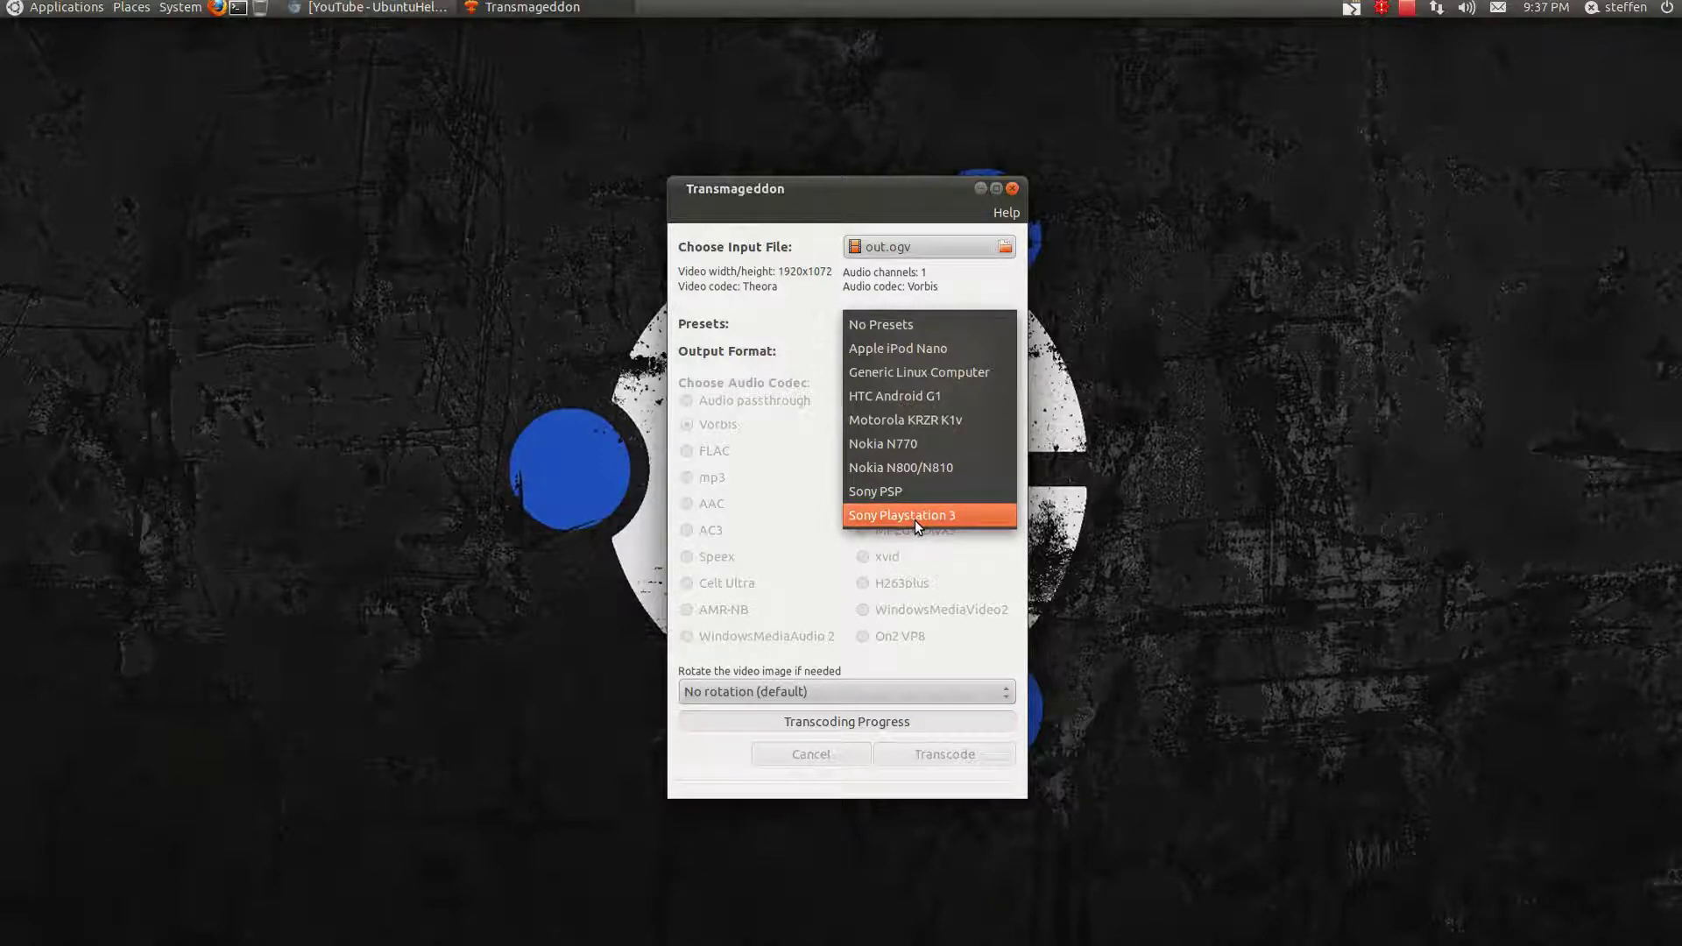
left_click(911, 326)
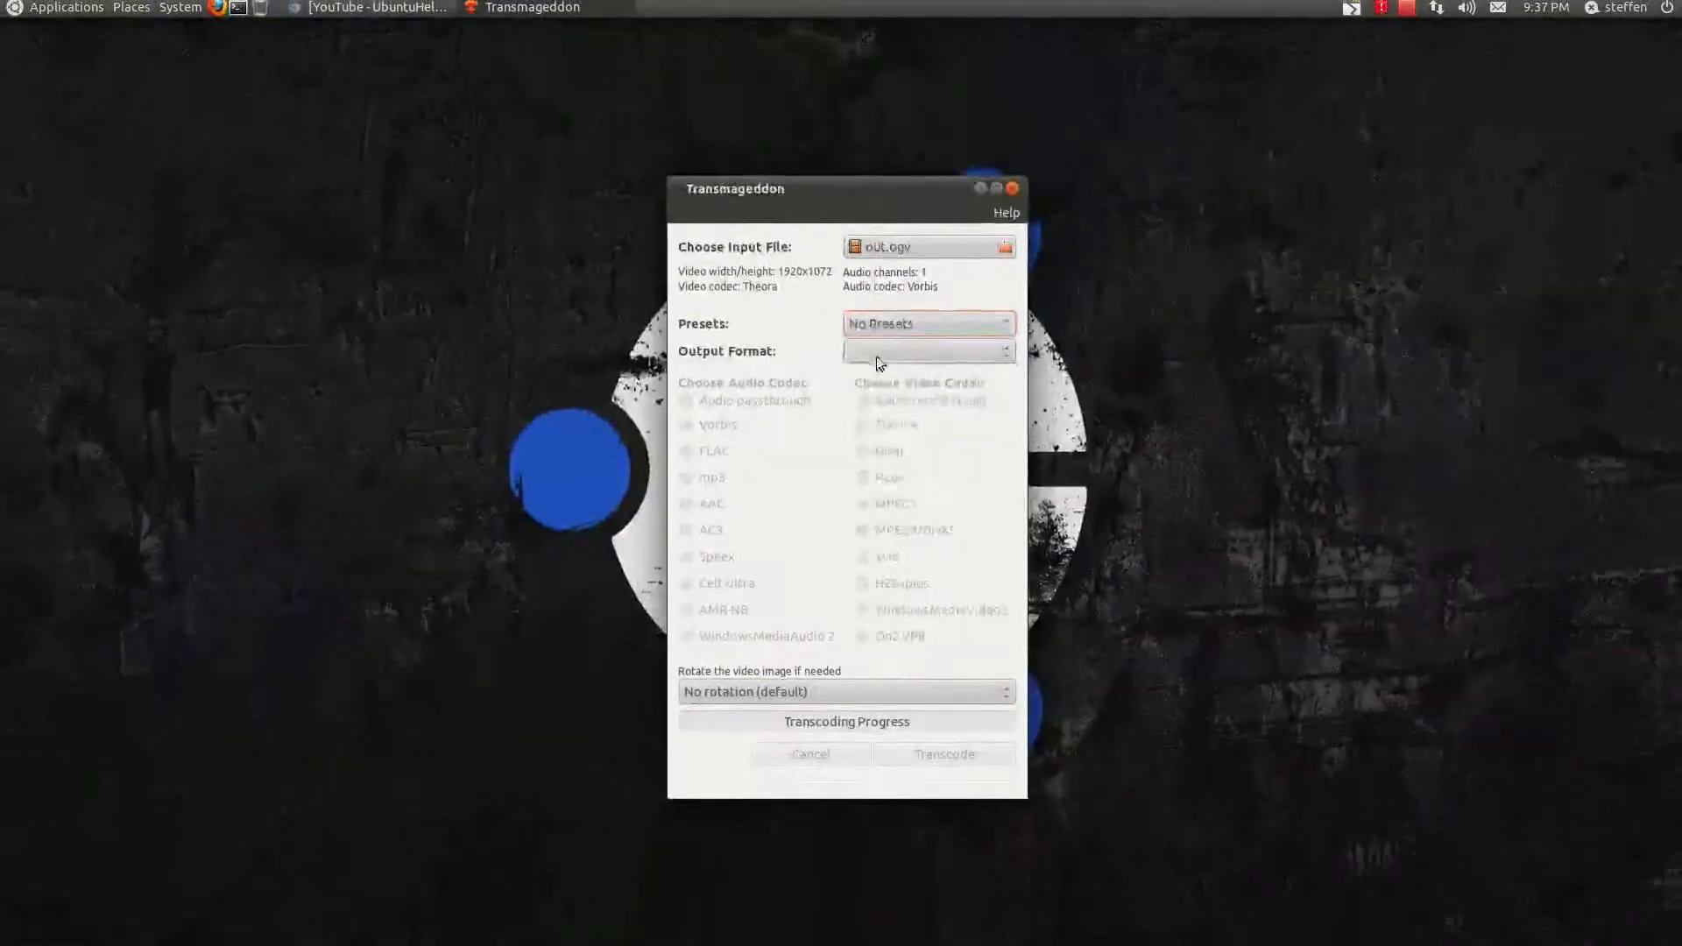
left_click(866, 379)
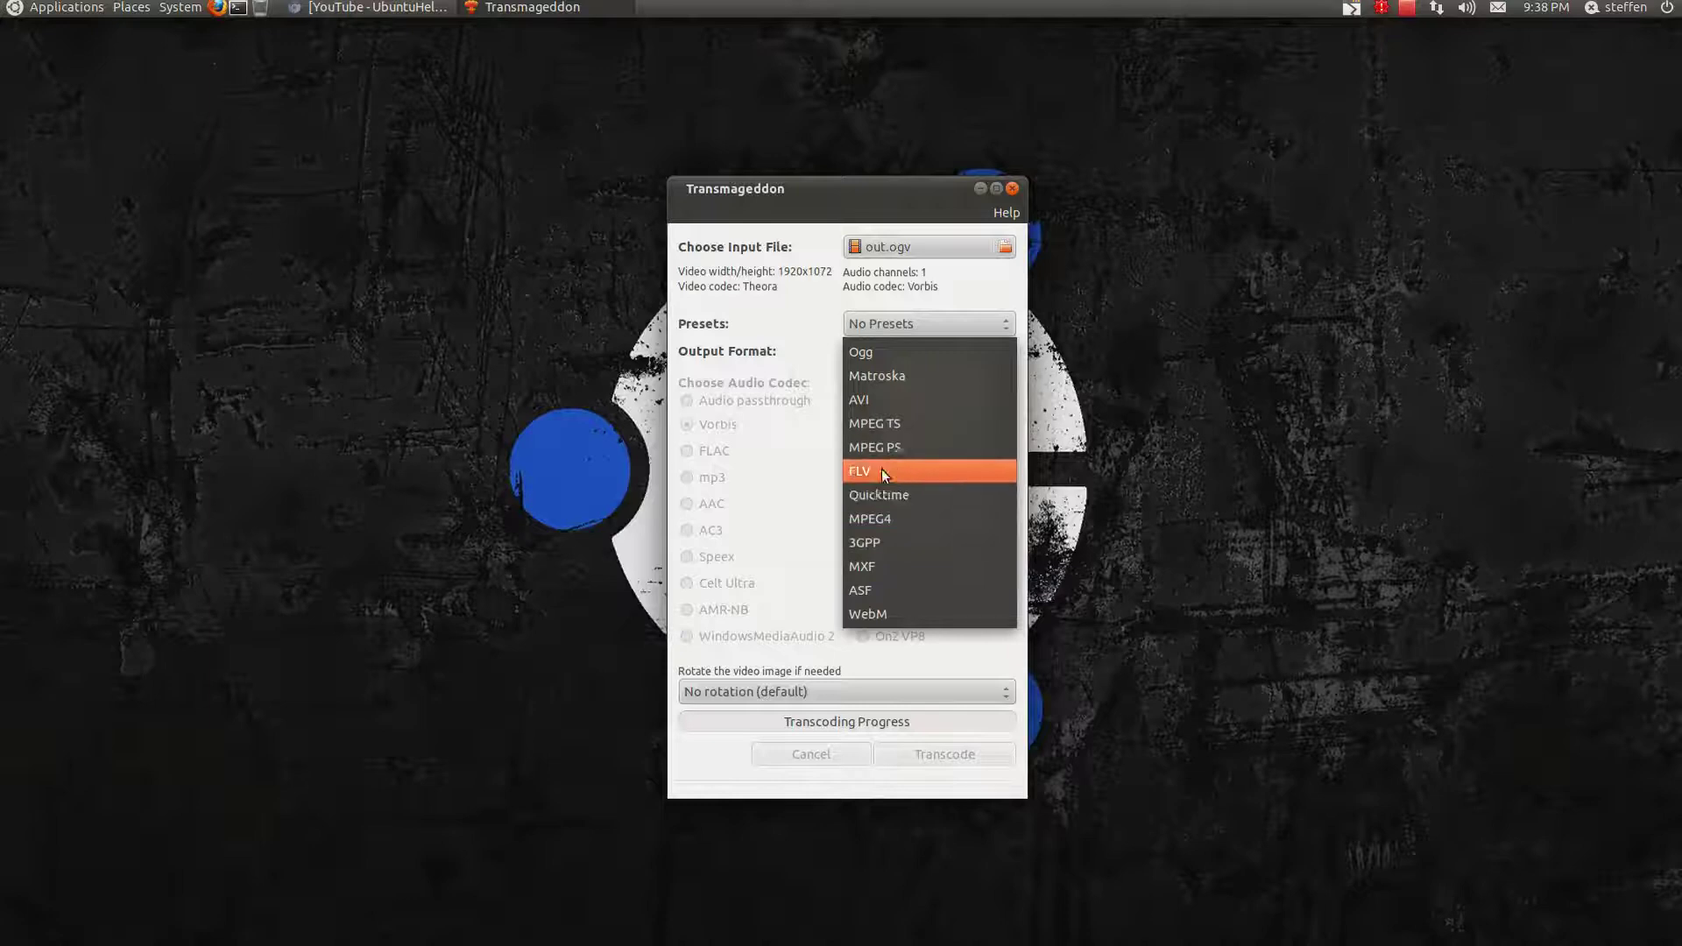
left_click(885, 406)
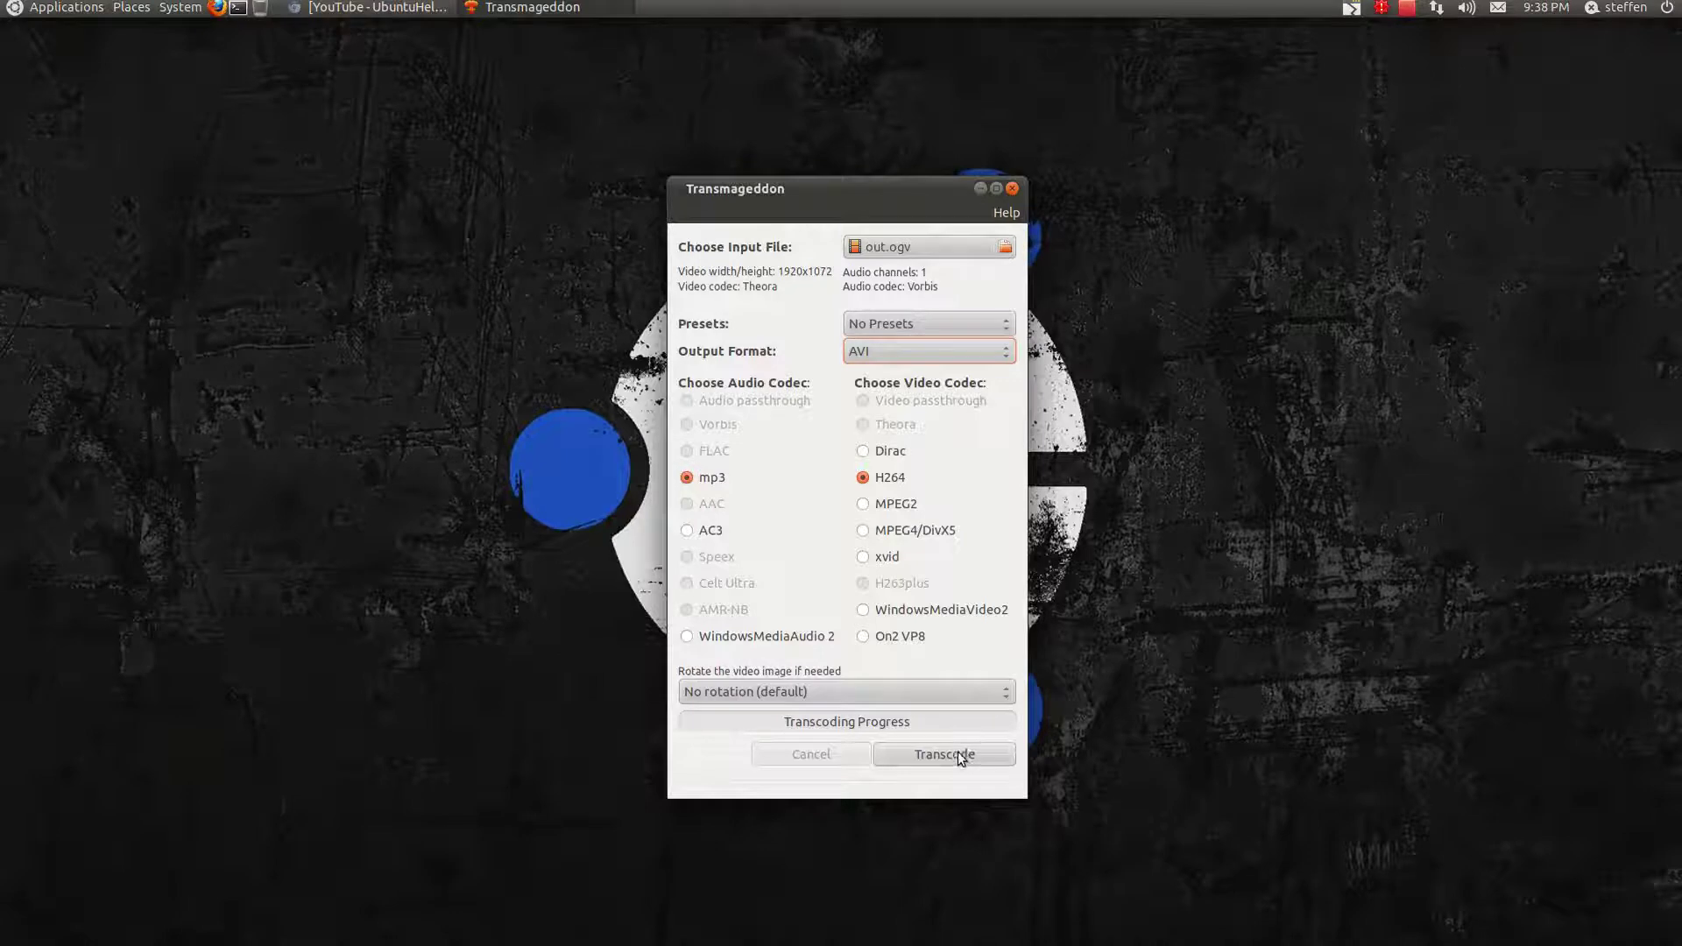
left_click(1011, 187)
Step: Open the Videos folder to review compiz fix.avi, major.avi and splash.avi, then minimize it
left_click(131, 8)
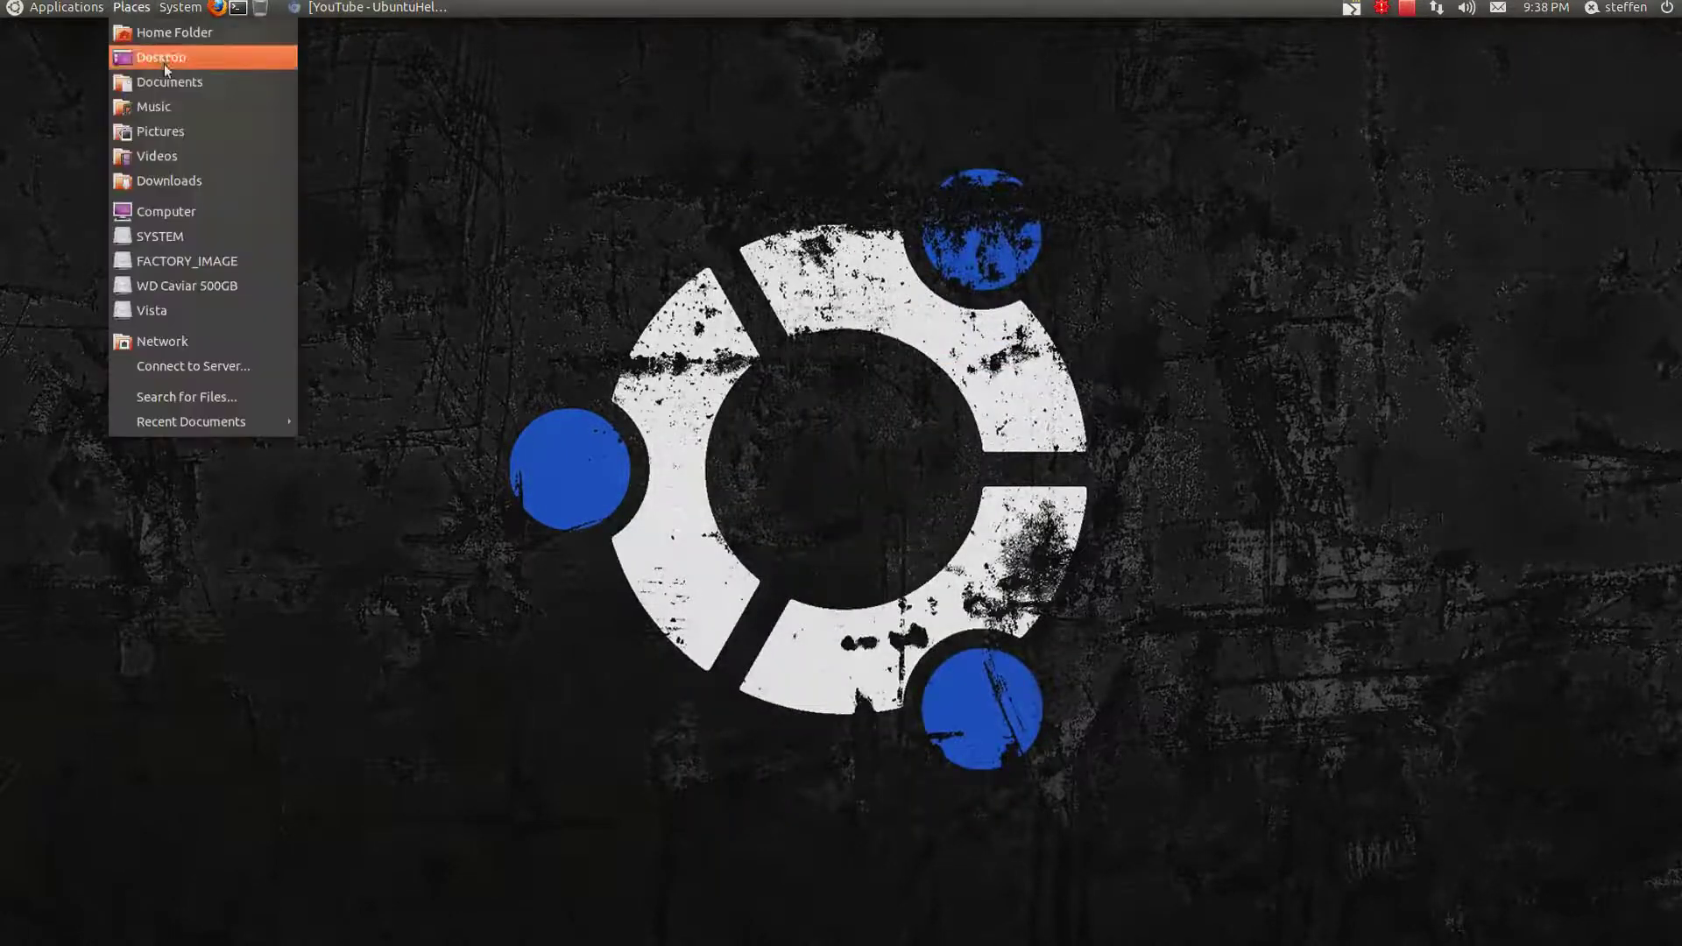
left_click(179, 153)
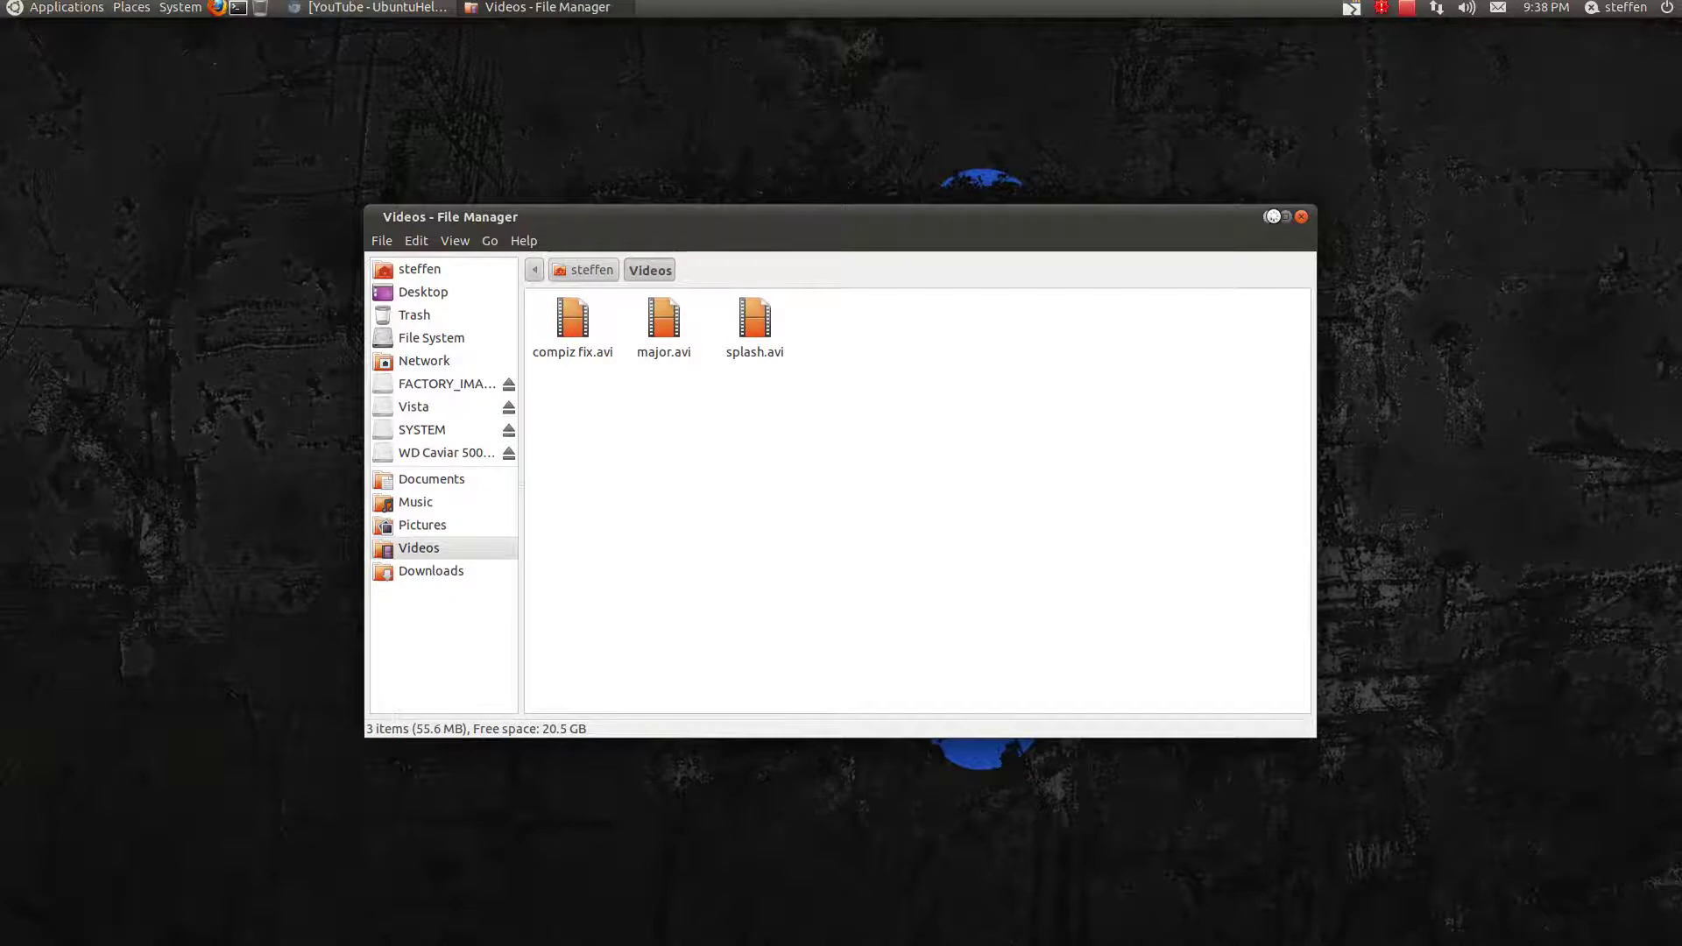
left_click(1272, 216)
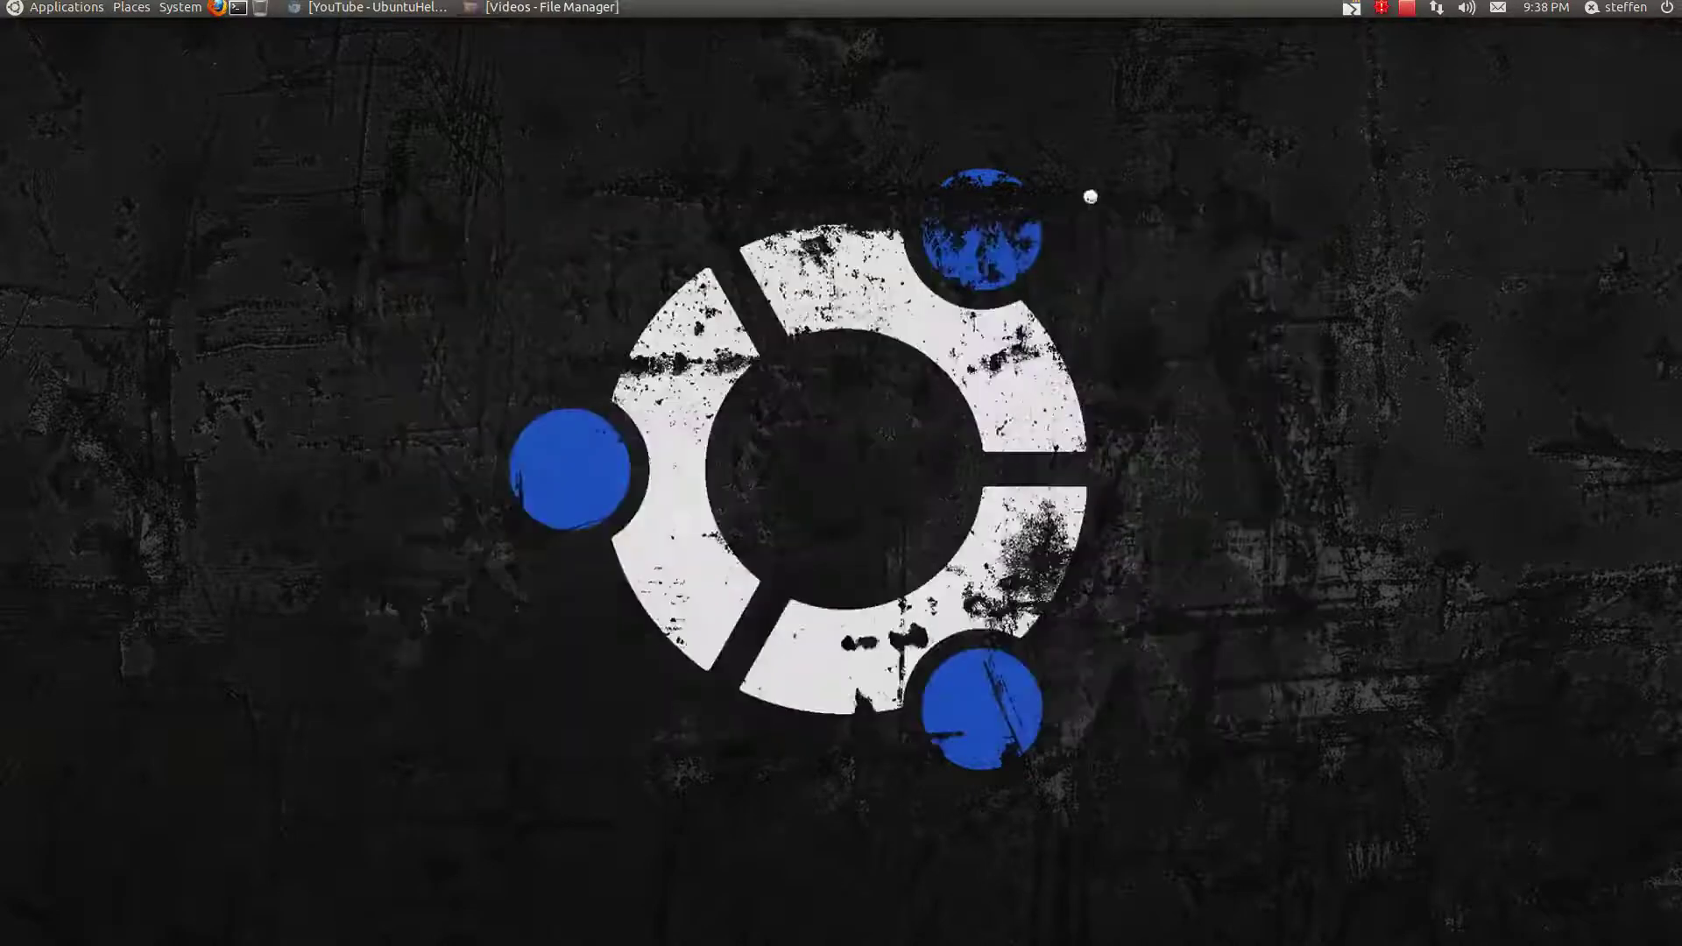
Step: Launch DeVeDe DVD/CD Video Creator and choose the DivX / MPEG-4 disc type
left_click(53, 9)
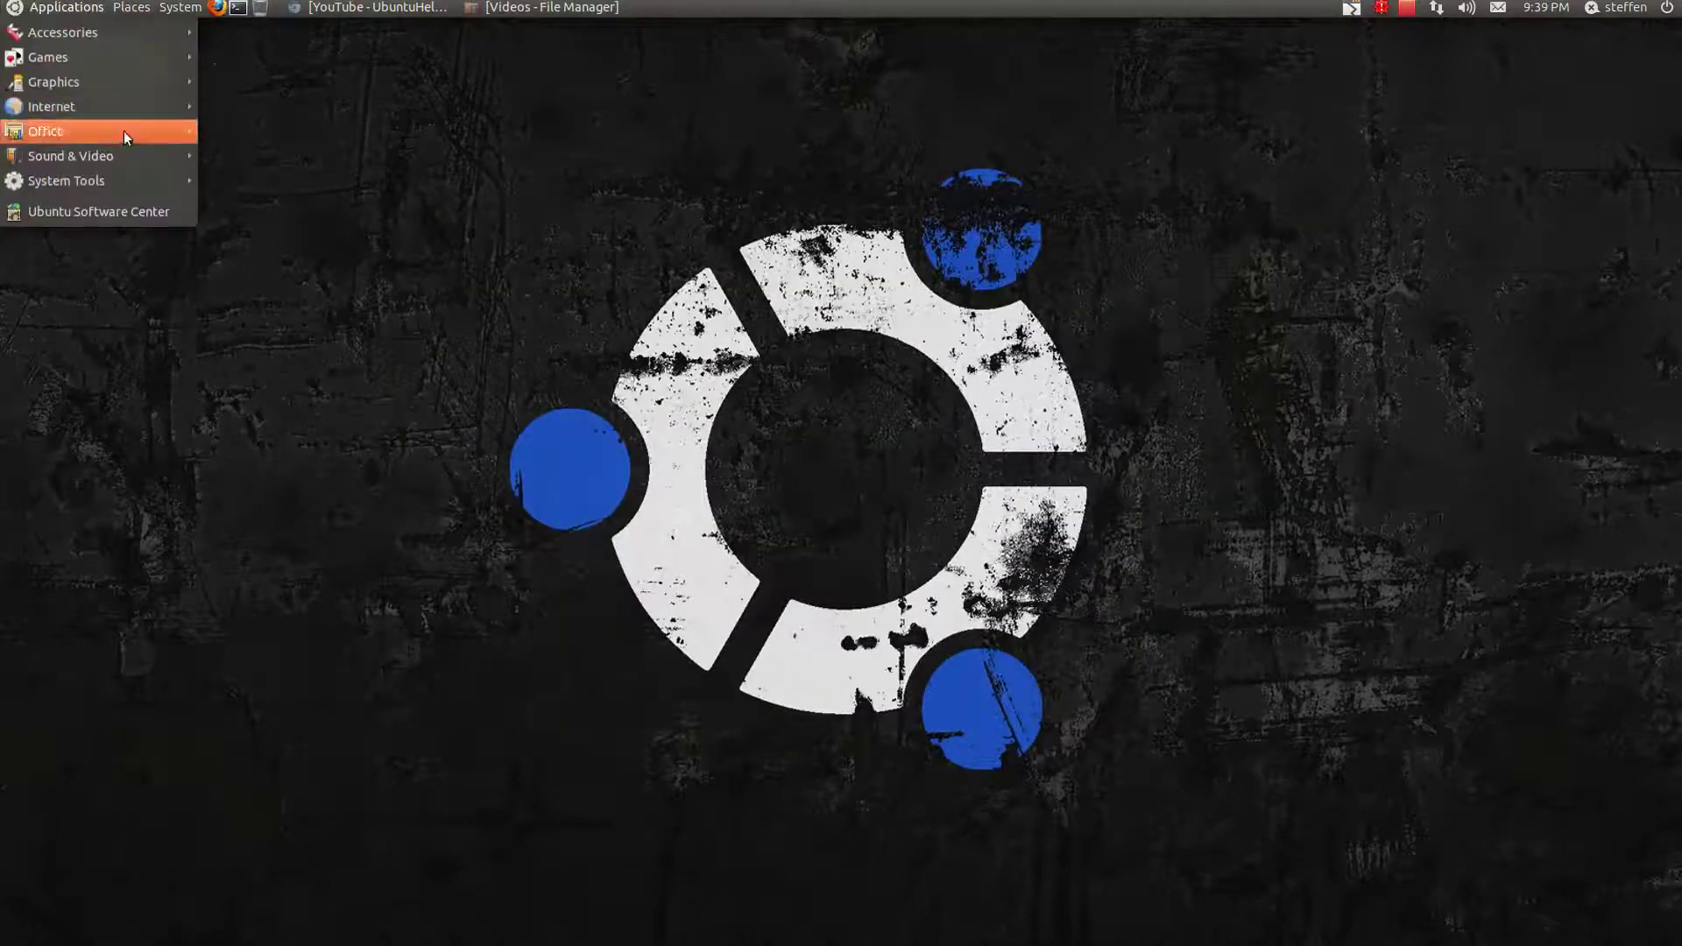
mouse_move(134, 159)
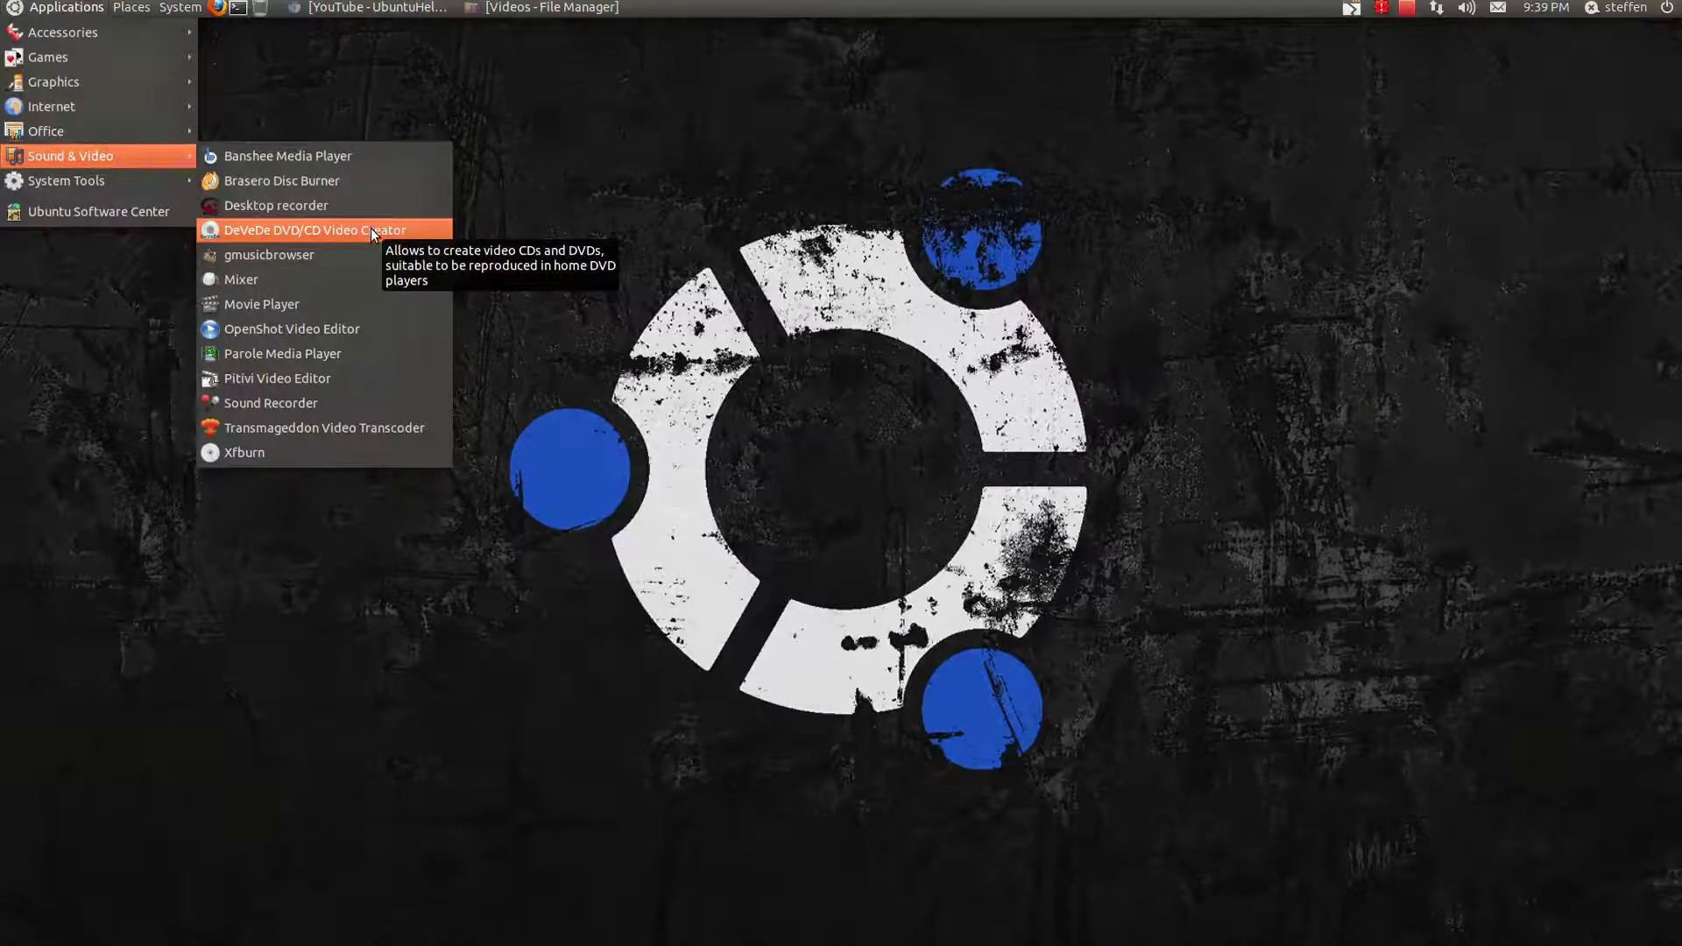
left_click(247, 233)
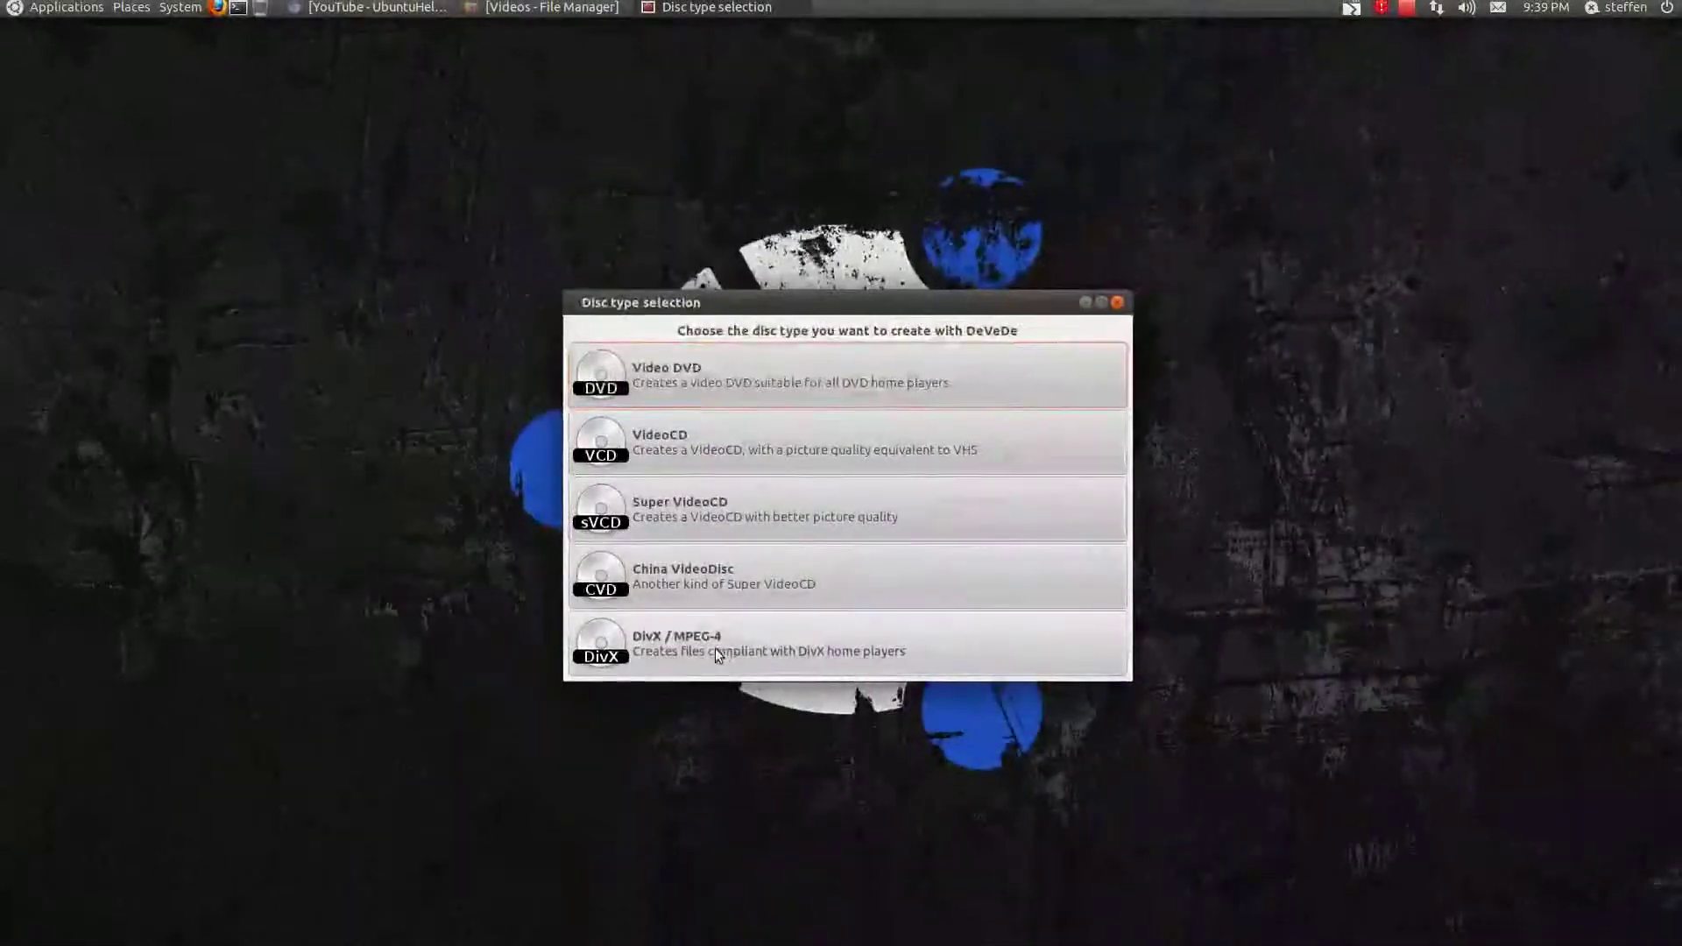
left_click(709, 649)
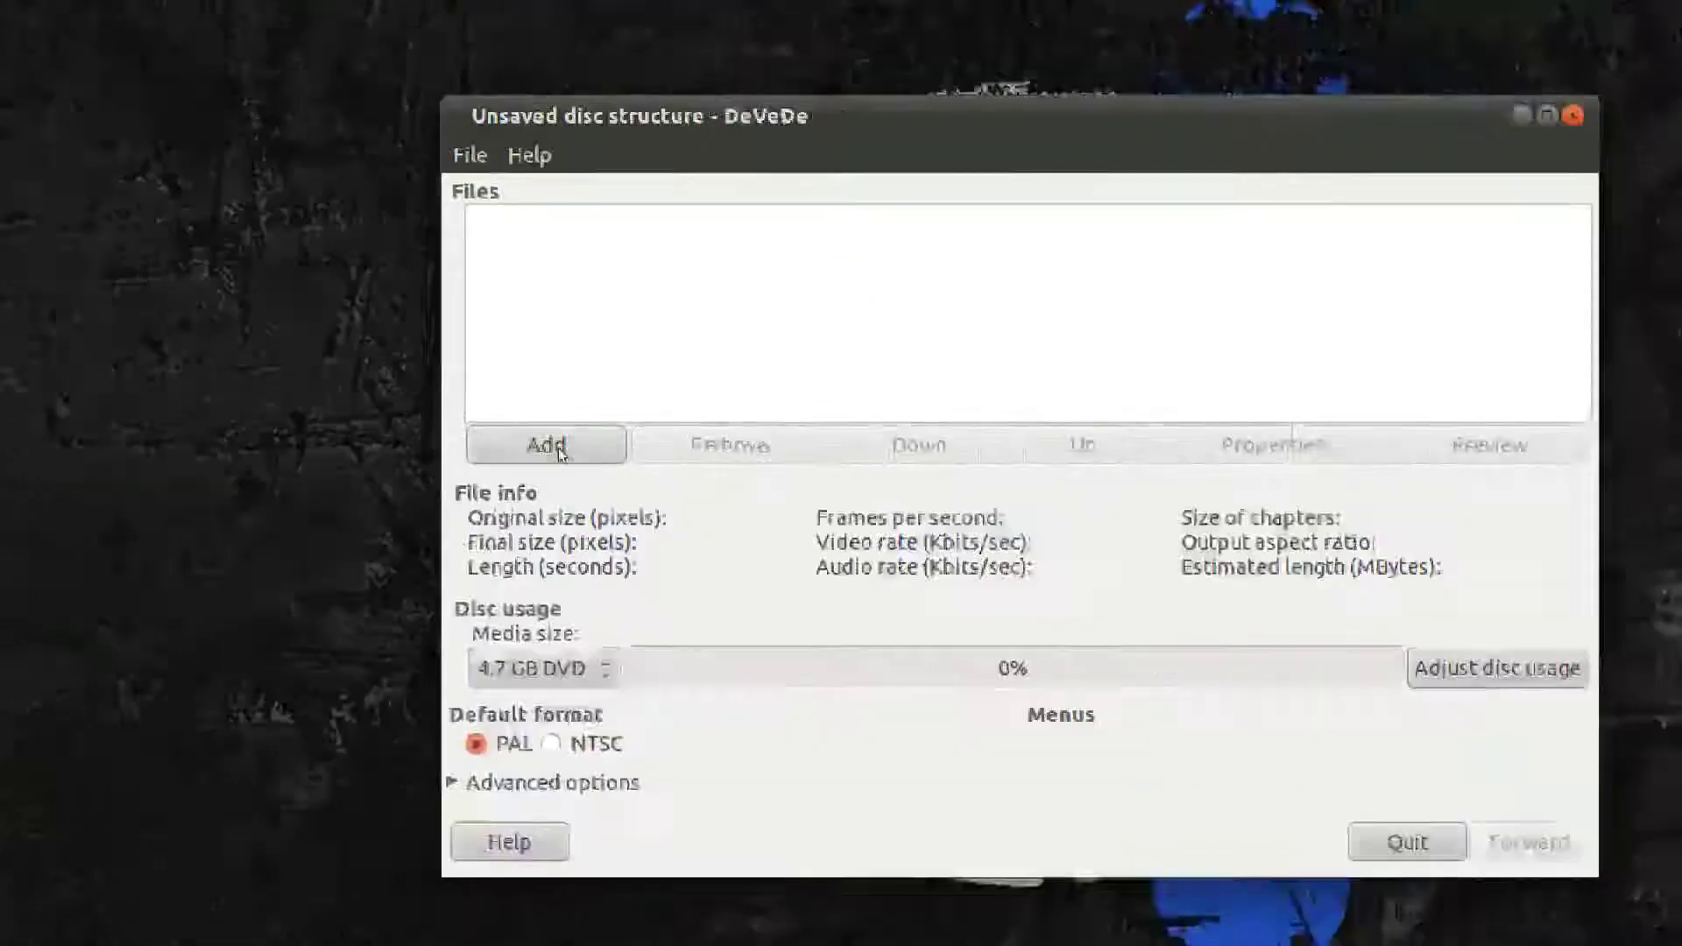
Step: Add splash.avi from the Videos folder to the DeVeDe project, bringing up its File properties
left_click(556, 445)
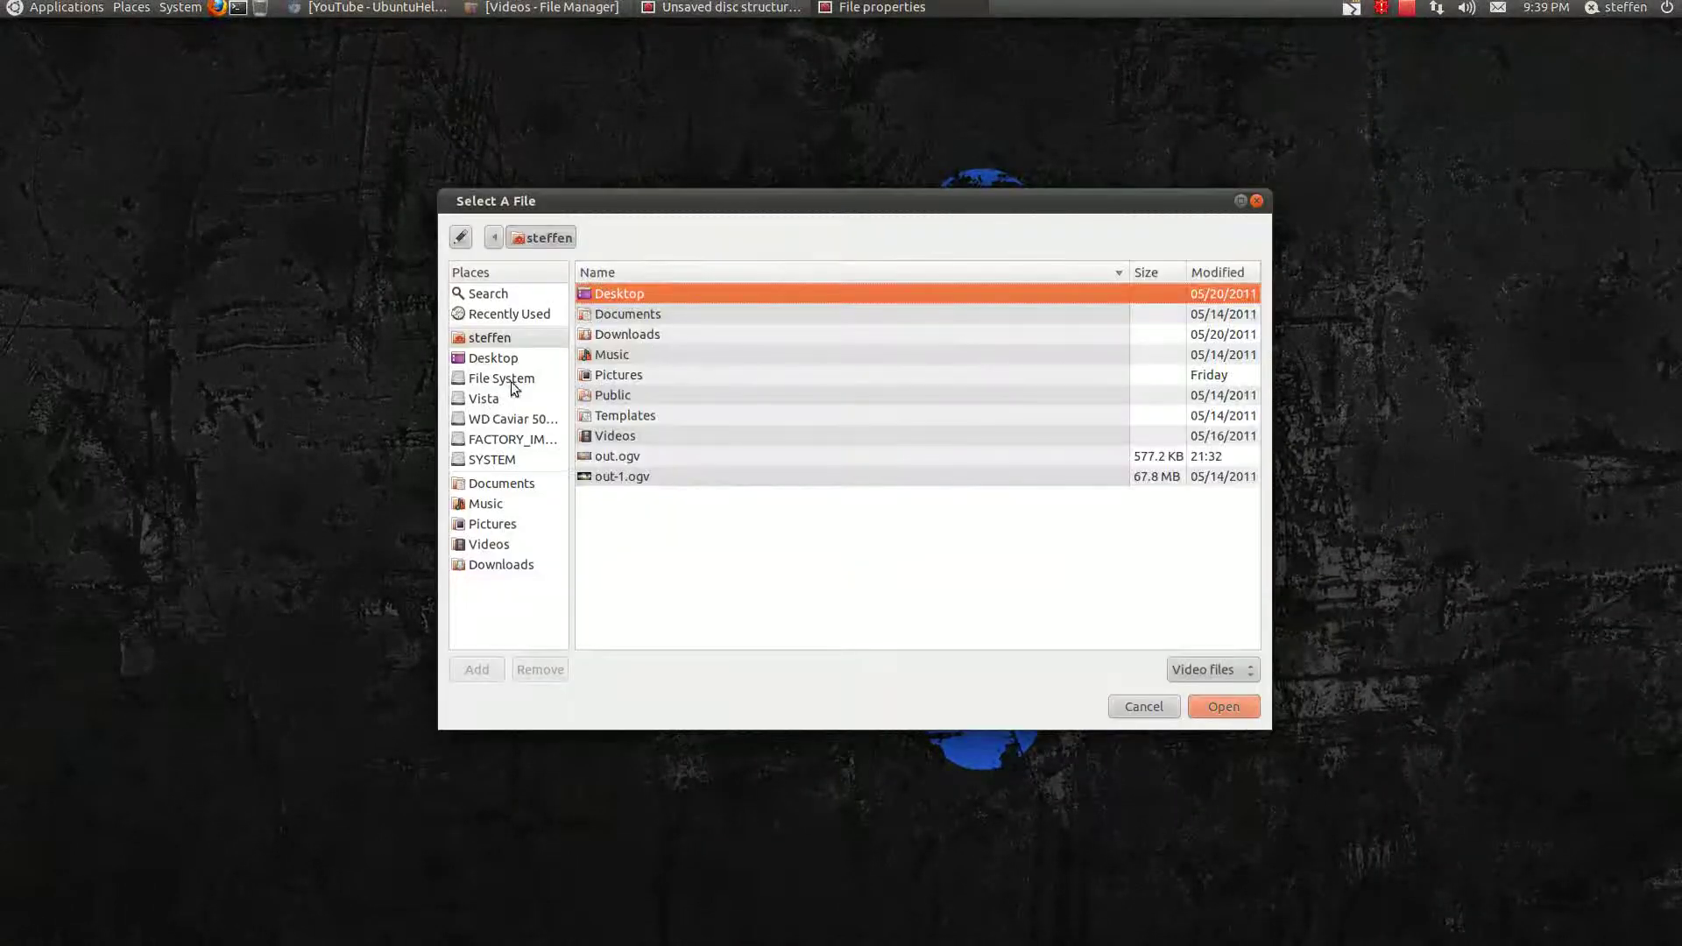
double_click(647, 436)
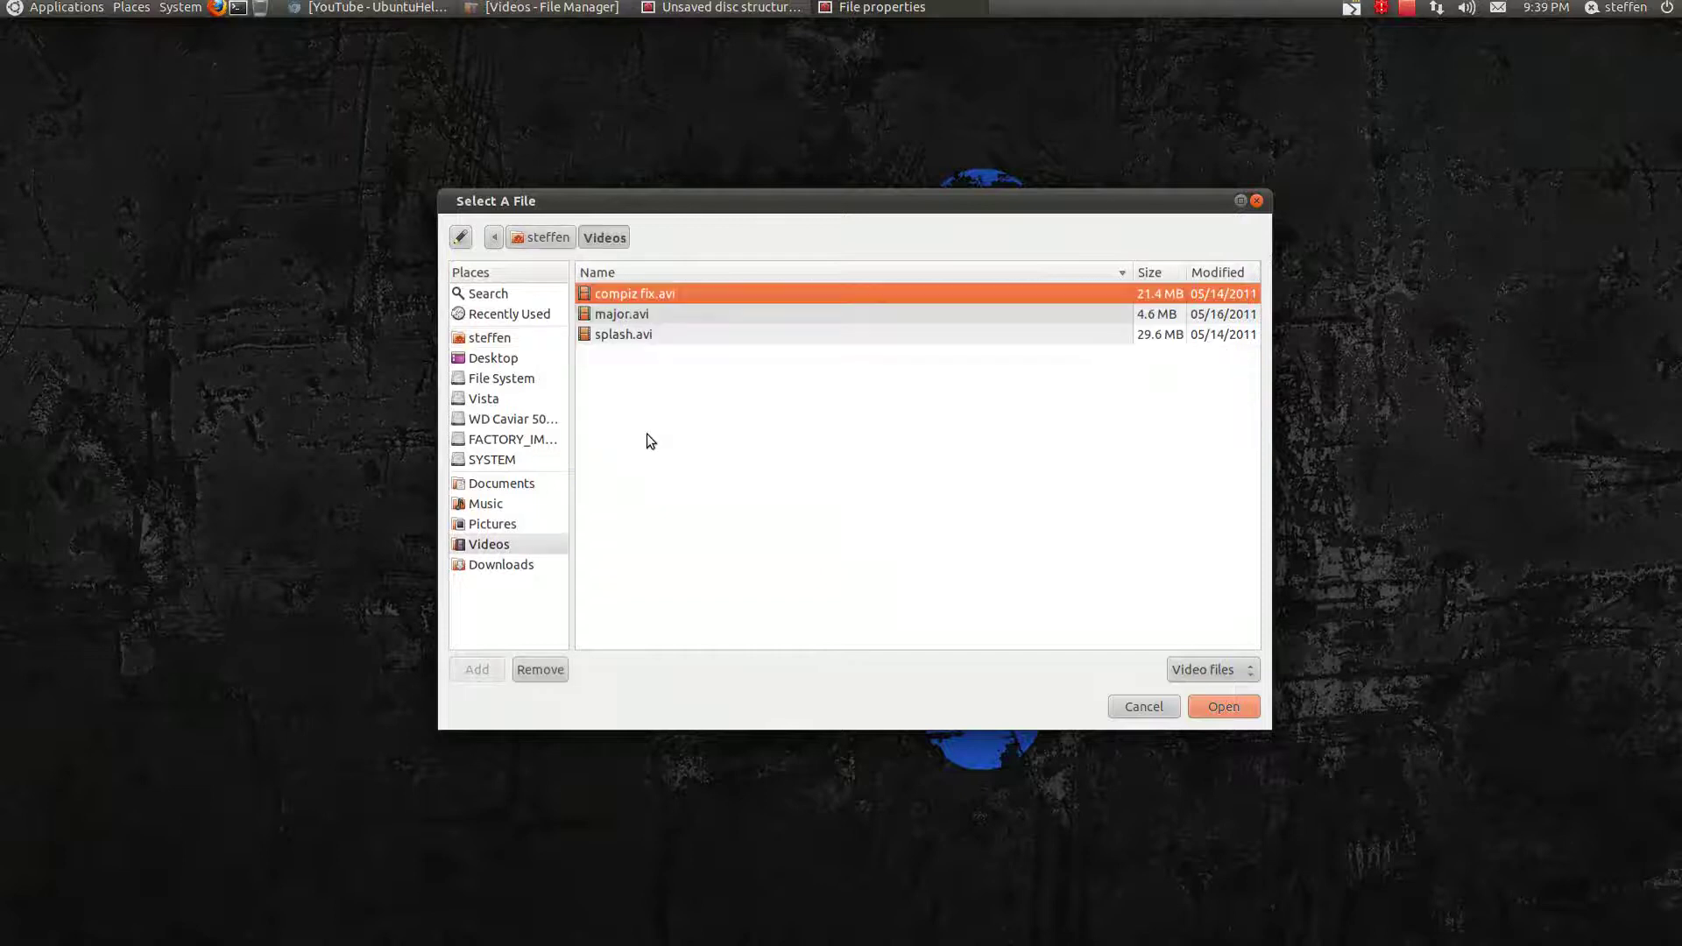
left_click(645, 334)
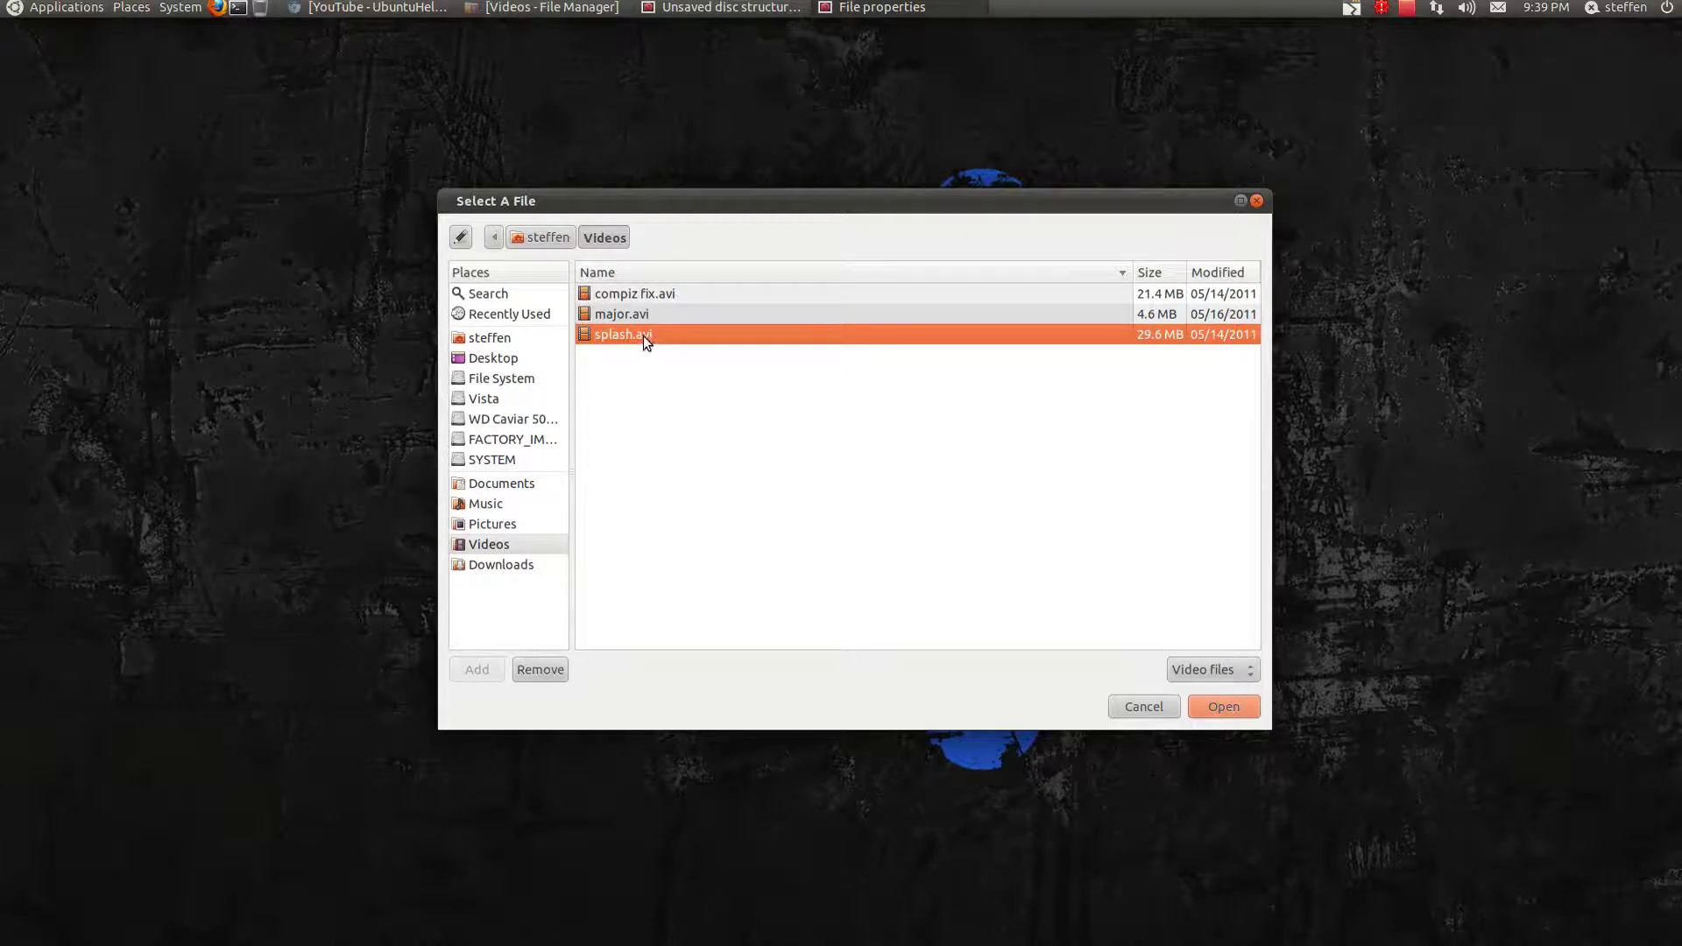
double_click(645, 340)
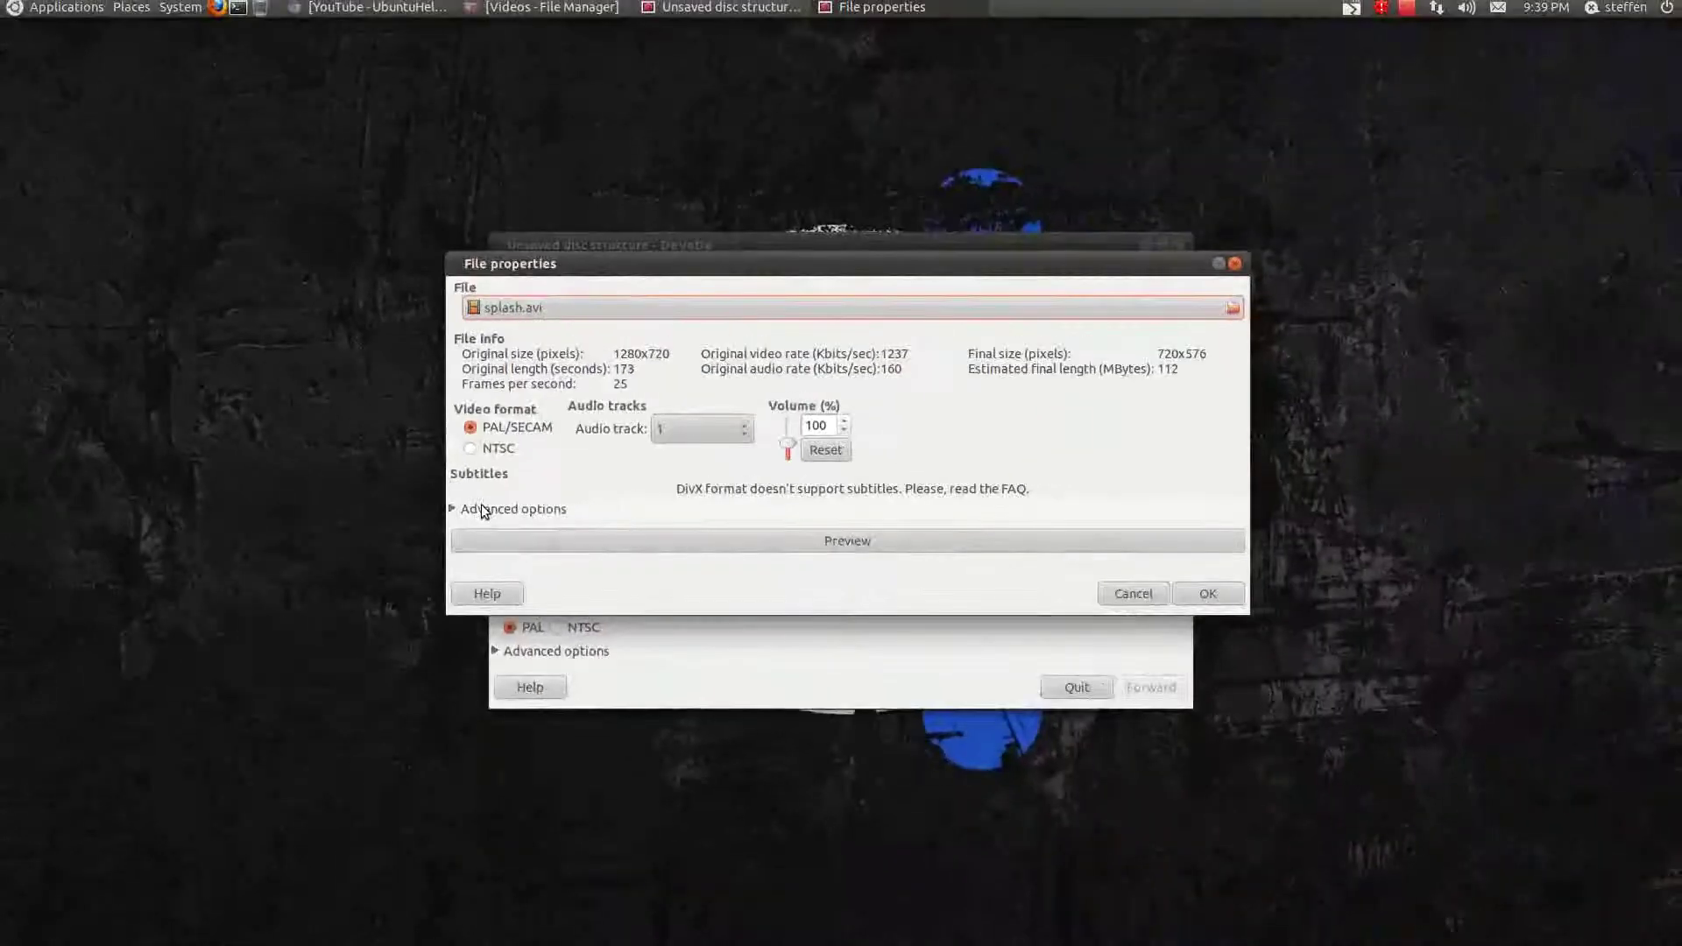
Step: Set splash.avi's video rate to 1248 and final size to 1920x1080 16:9, using Scale picture
left_click(469, 512)
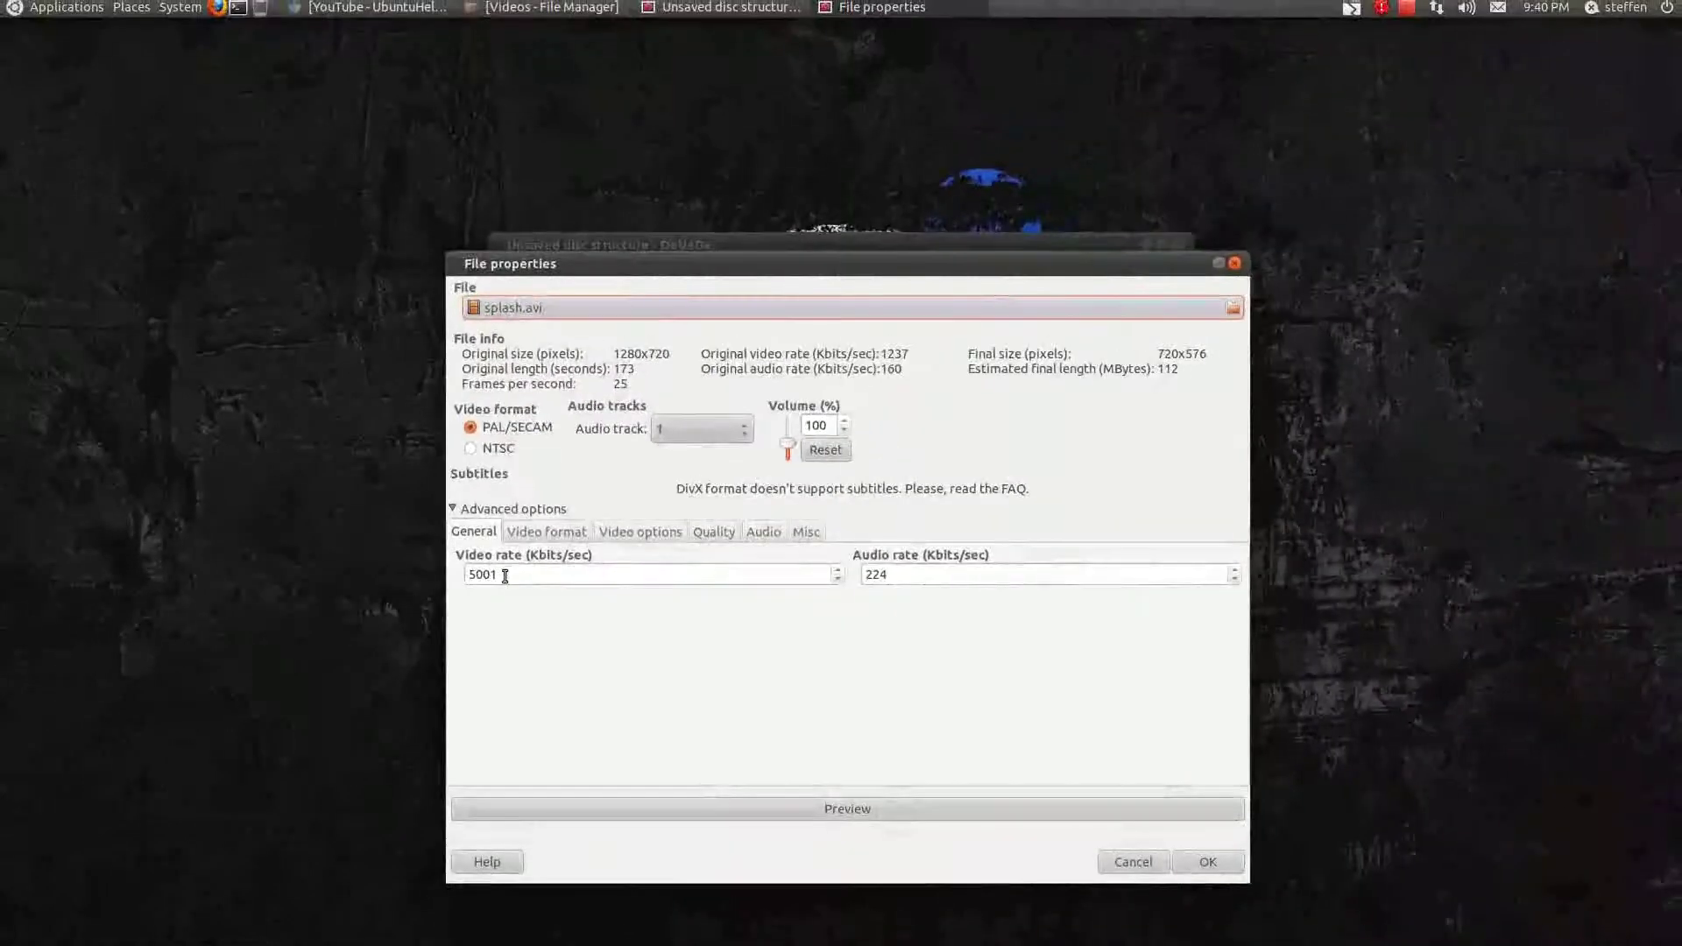
double_click(494, 573)
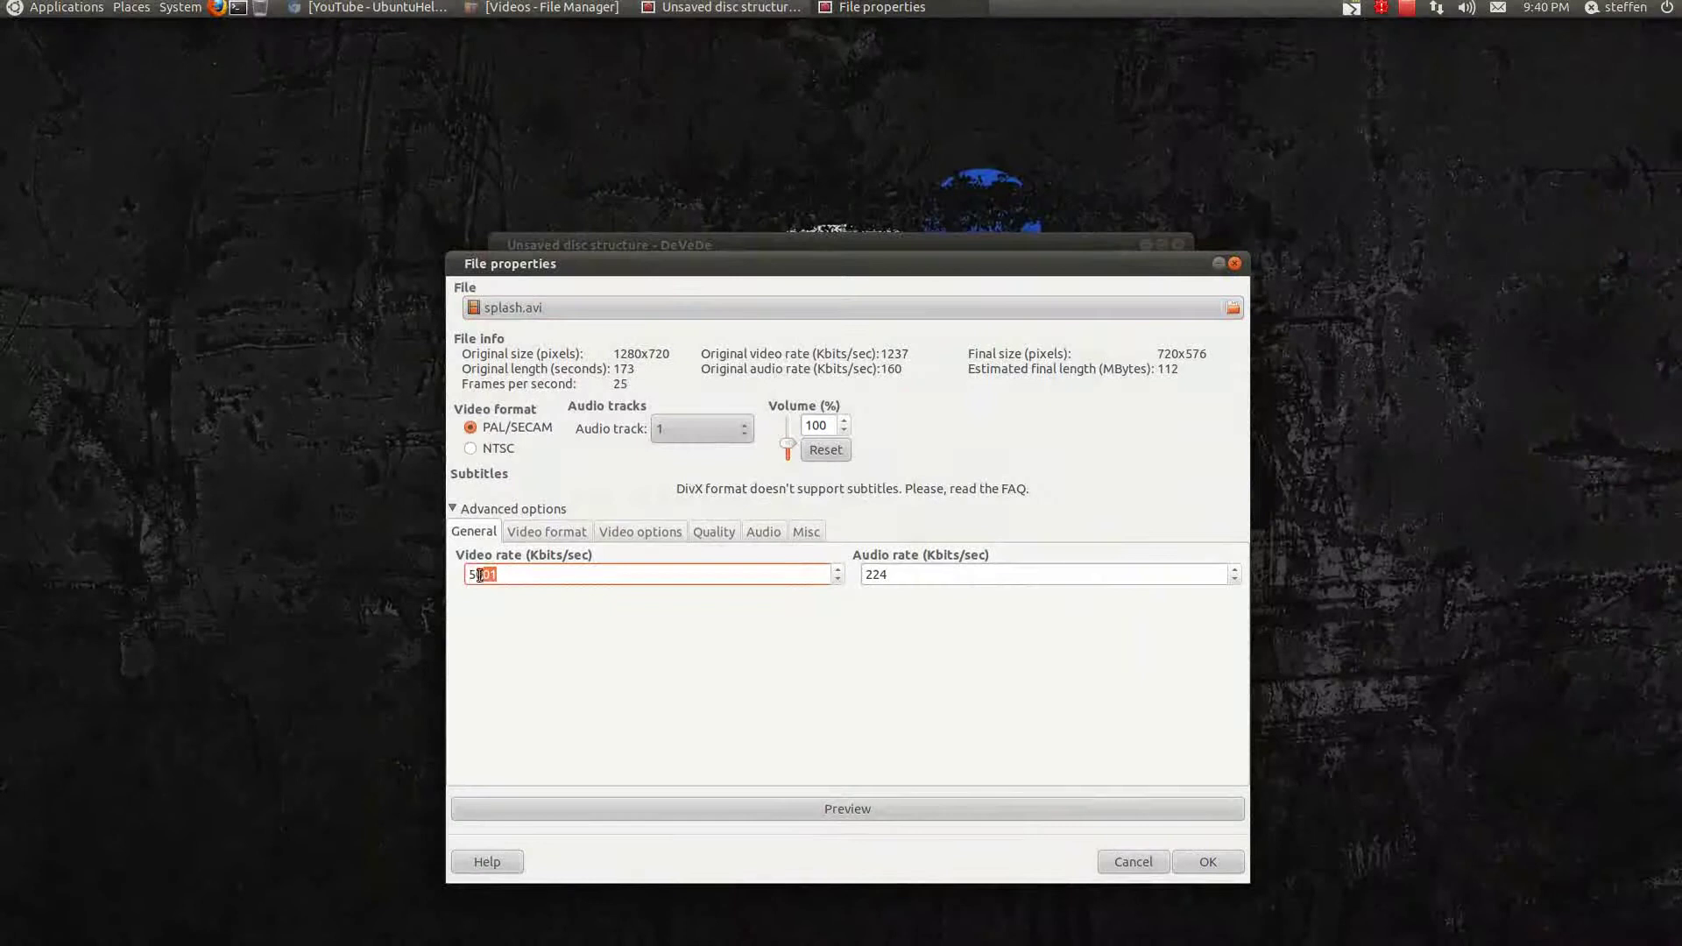
type("1248")
left_click(559, 534)
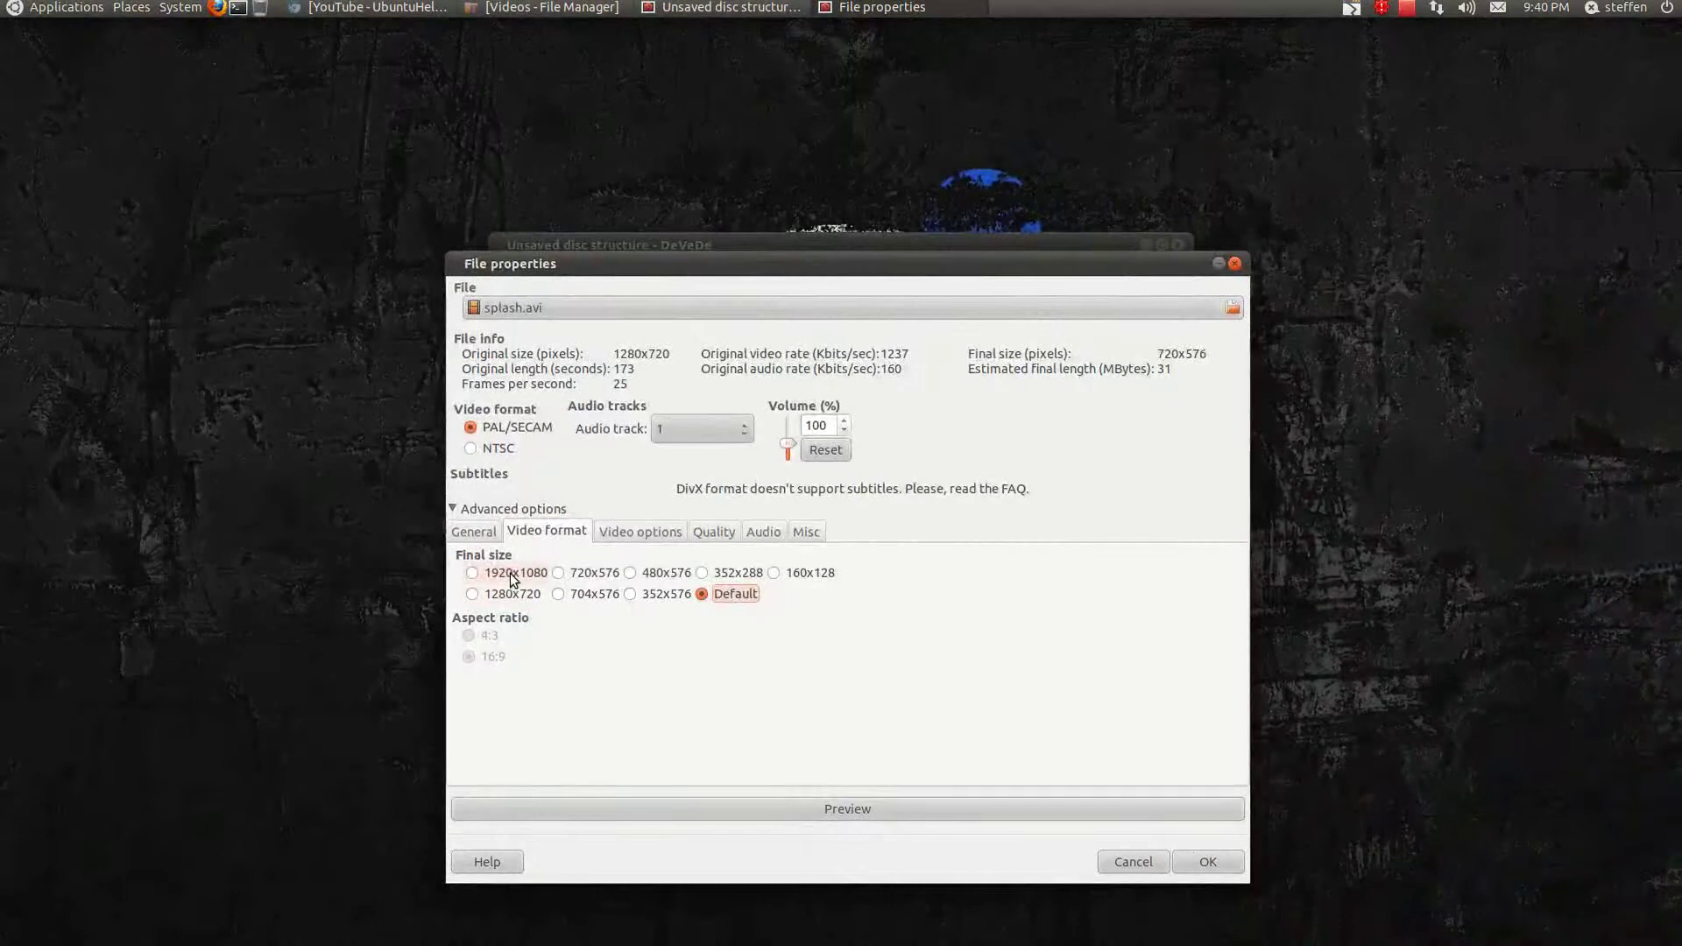
left_click(511, 574)
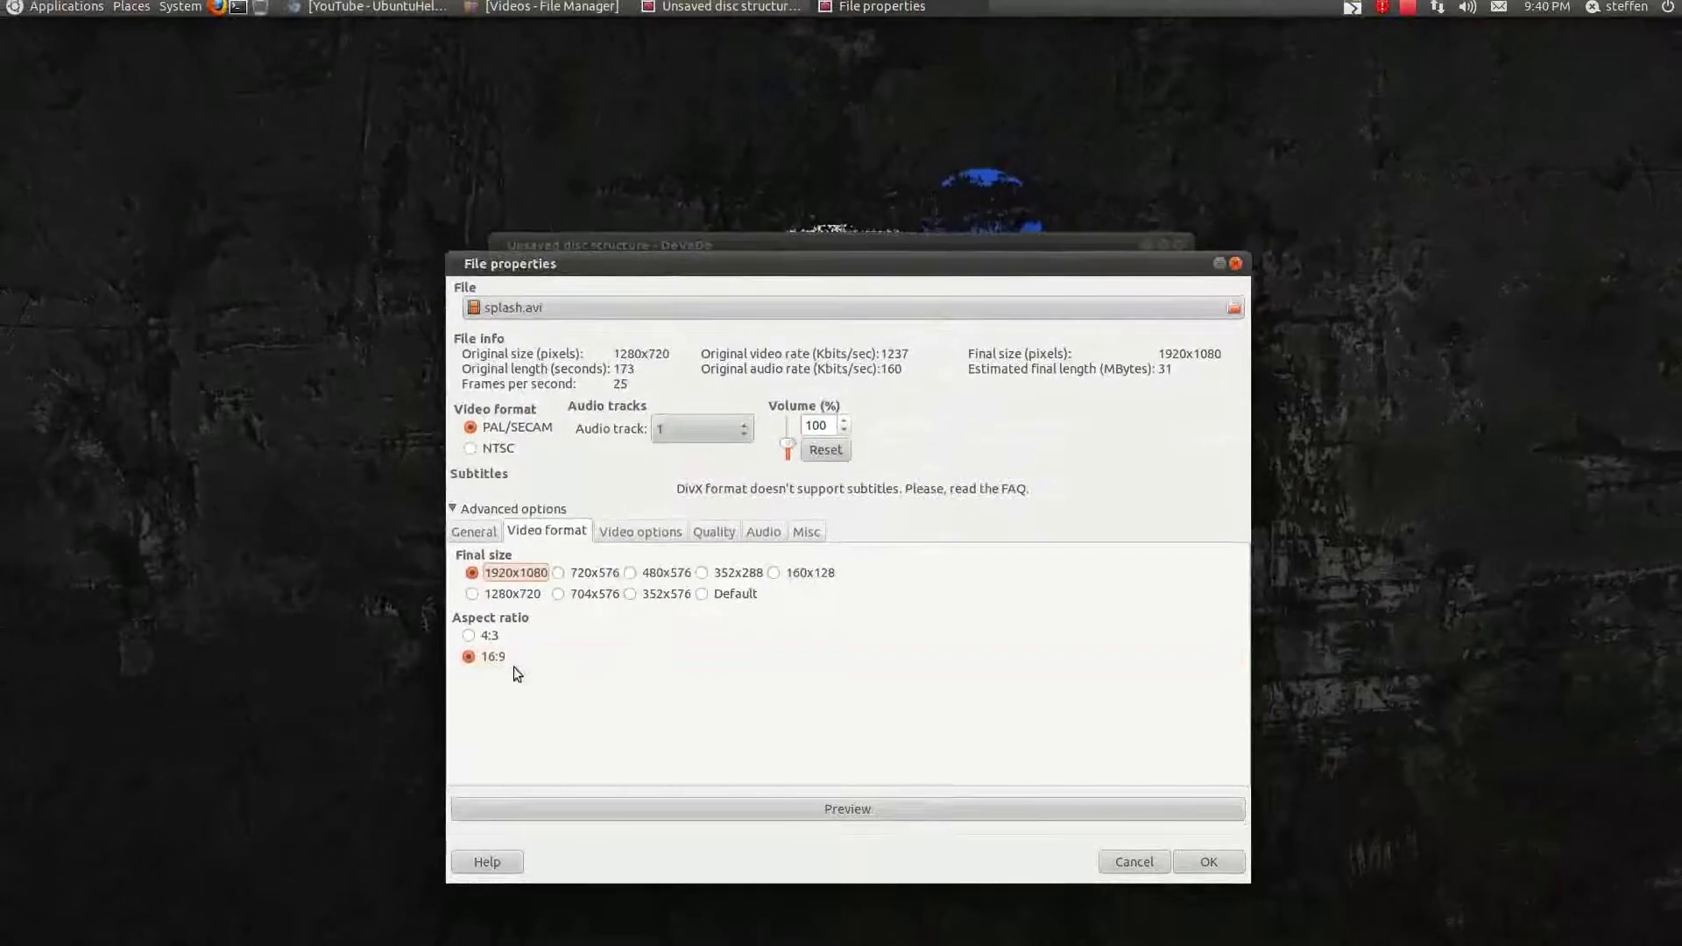
left_click(652, 531)
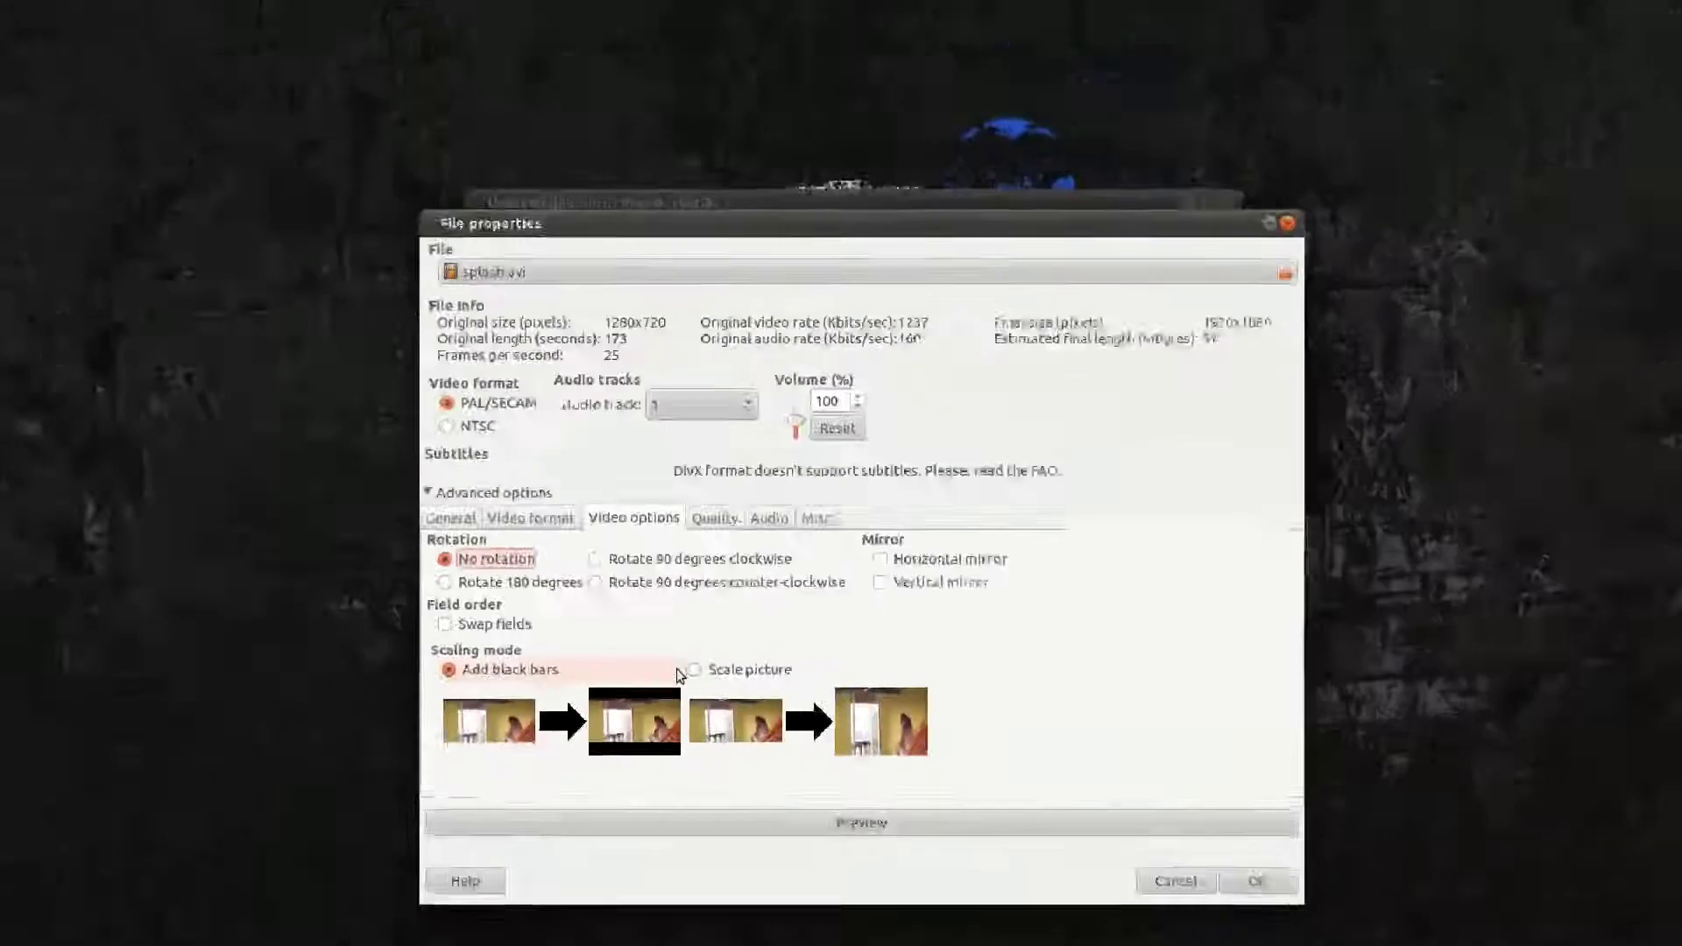
left_click(696, 670)
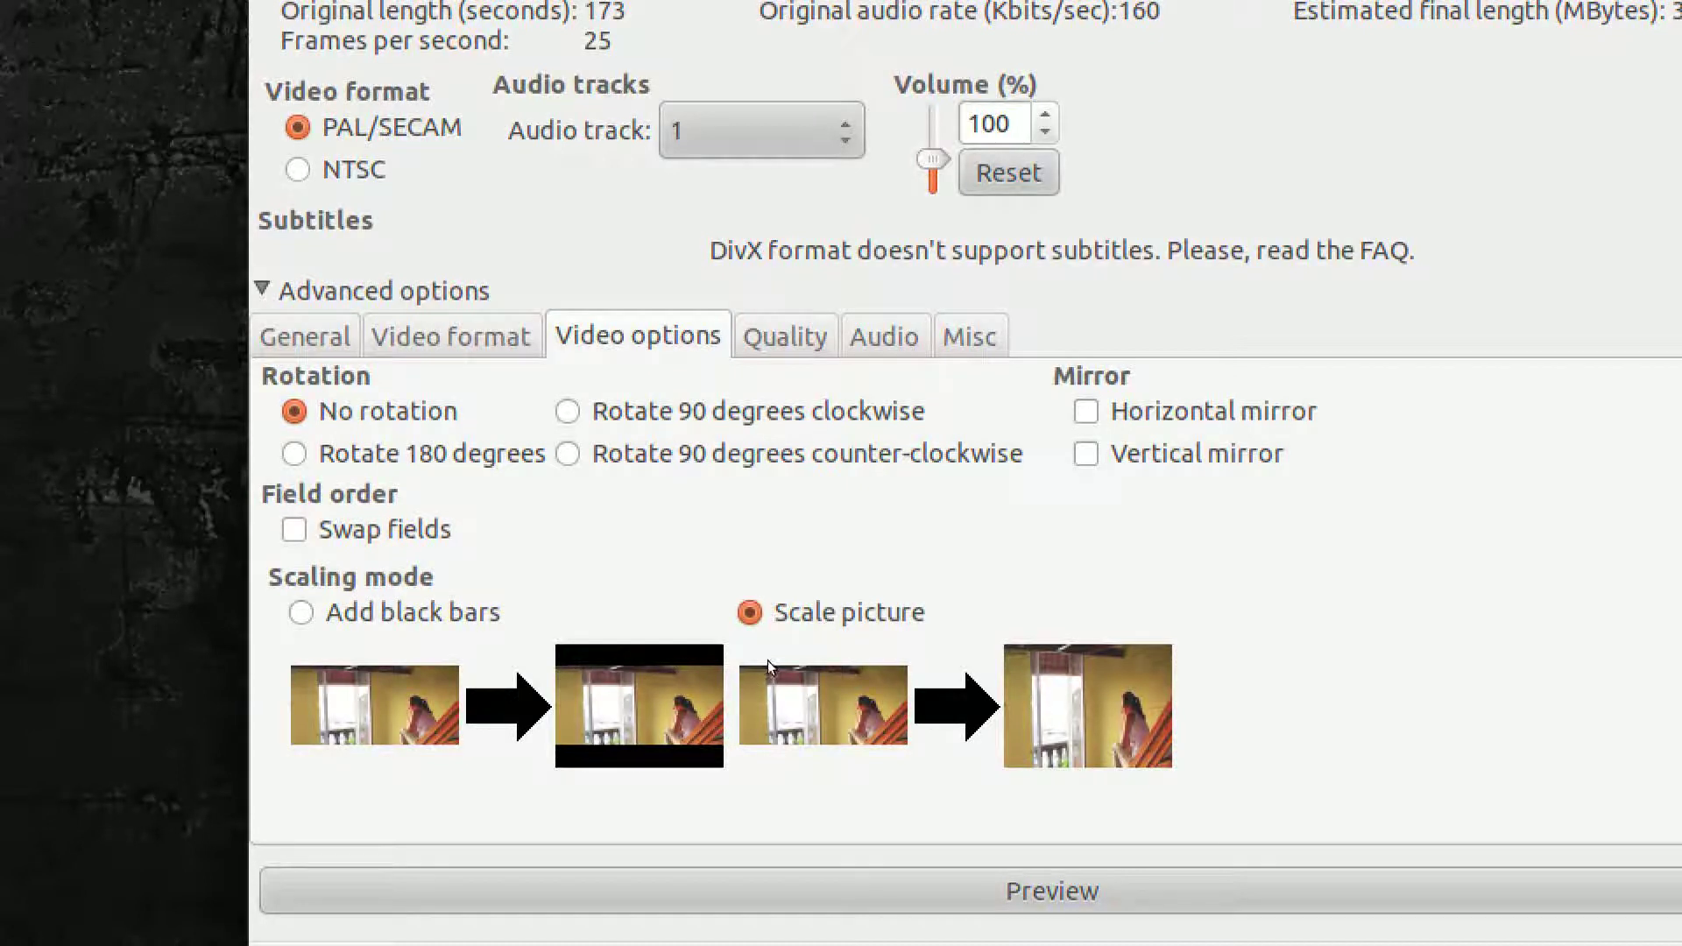
left_click(854, 609)
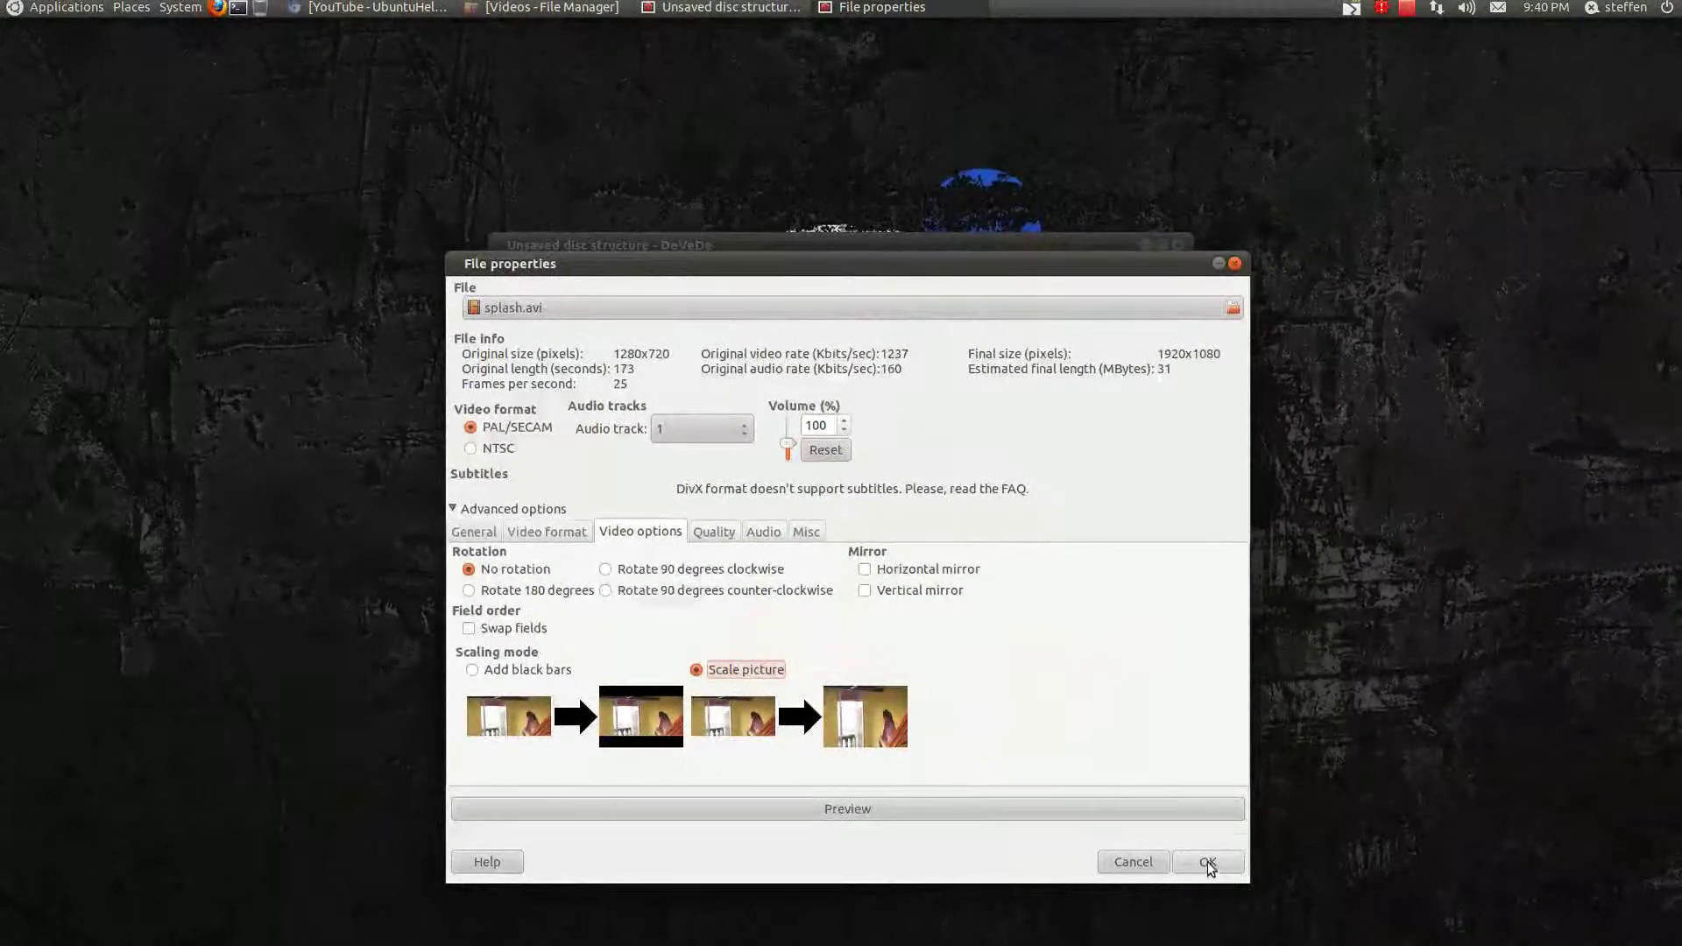
Step: Accept the splash.avi settings, then quit DeVeDe, confirming to abort the current DVD
left_click(1206, 866)
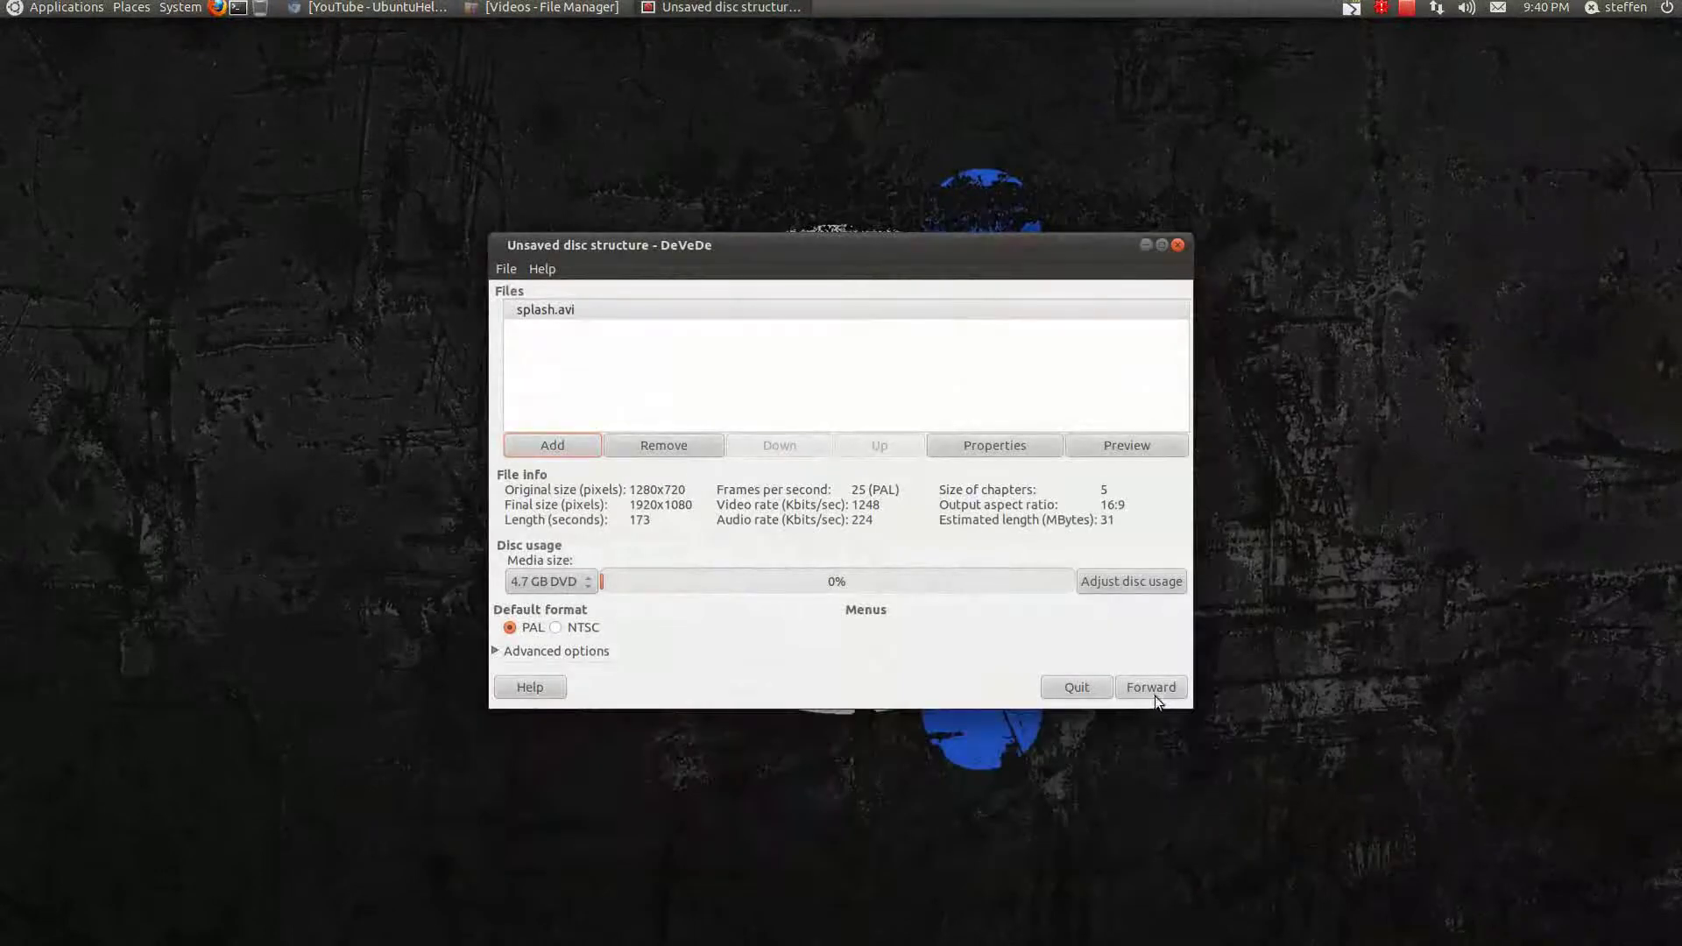
left_click(1153, 687)
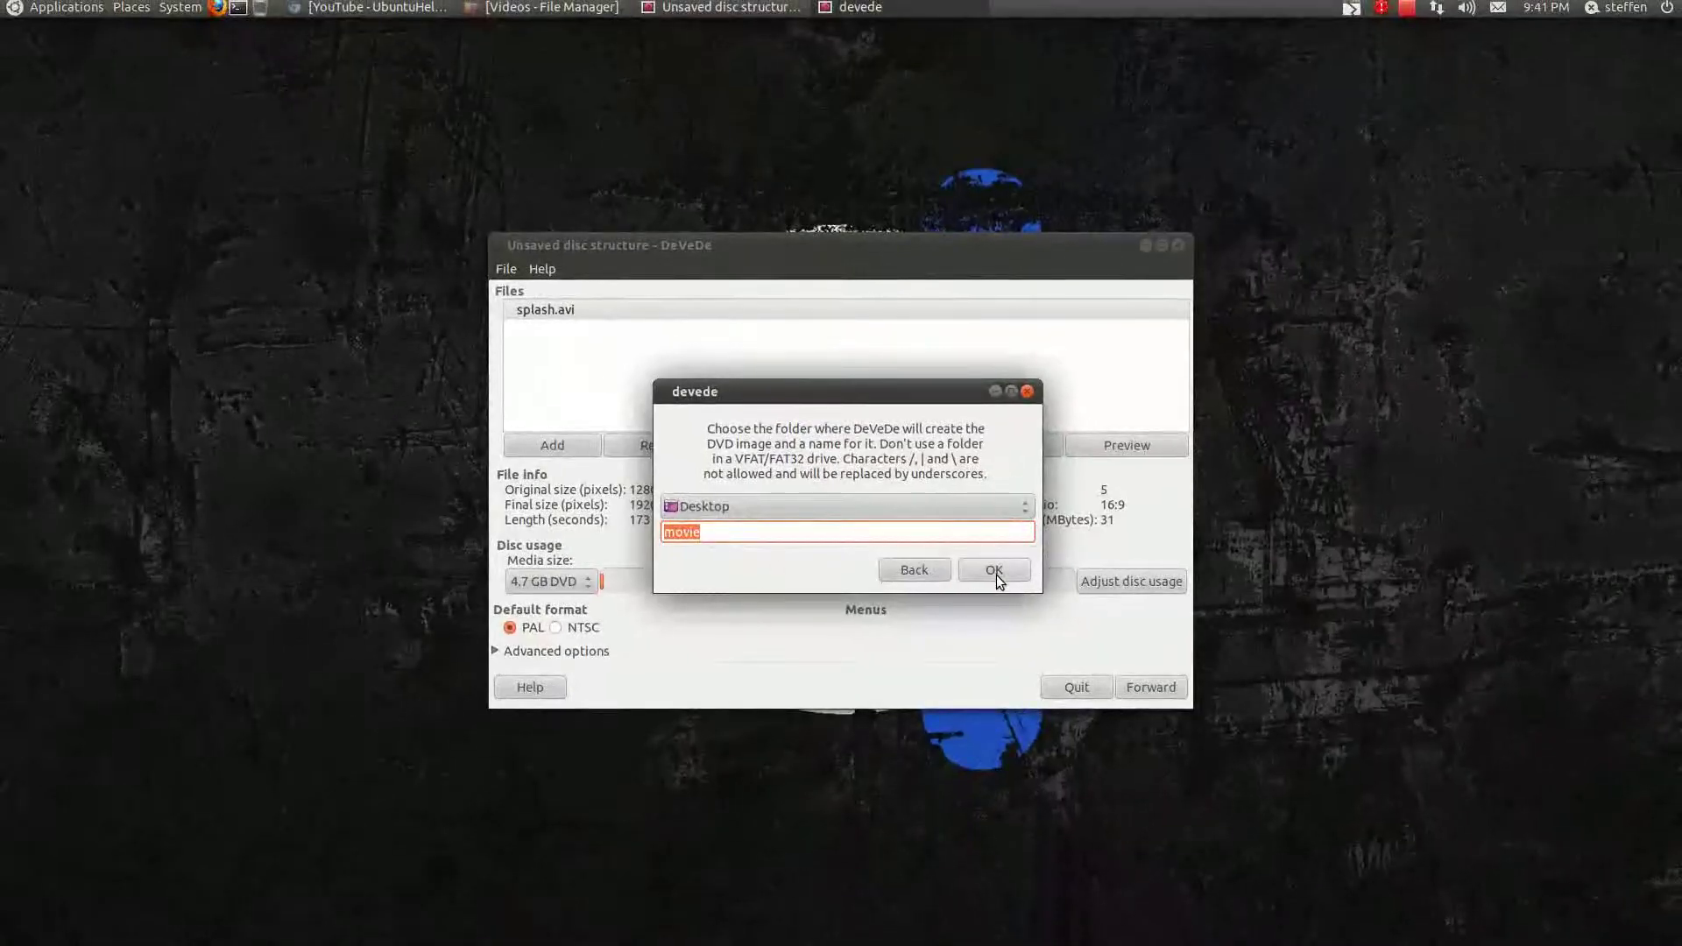
left_click(926, 570)
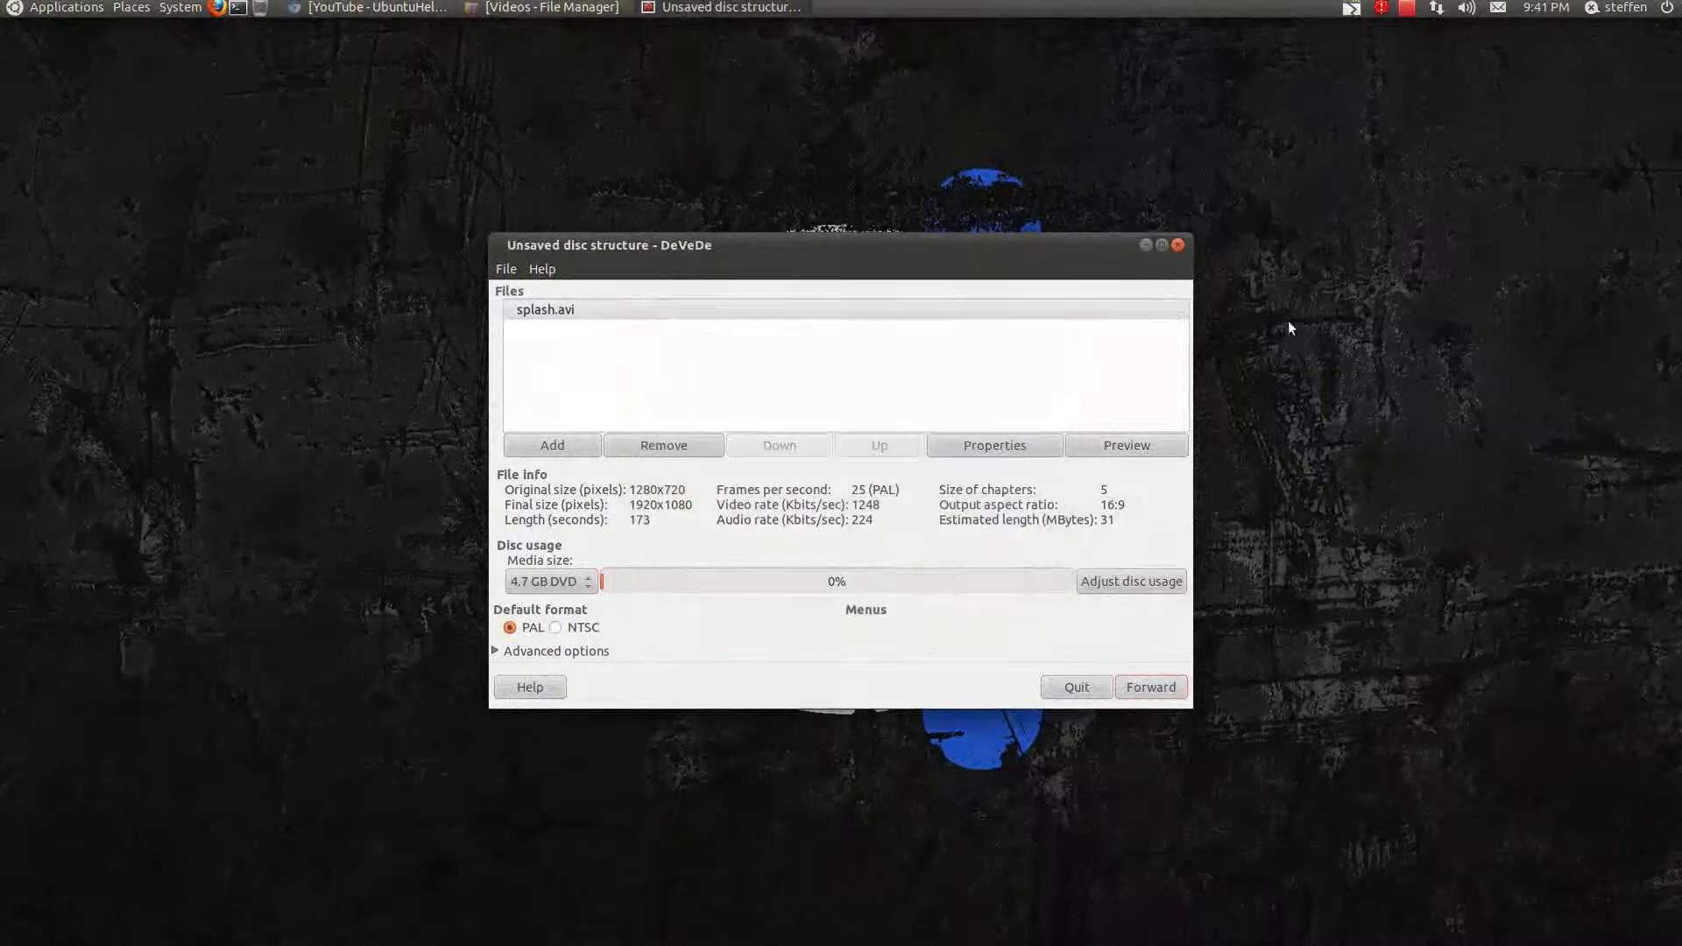
left_click(1177, 245)
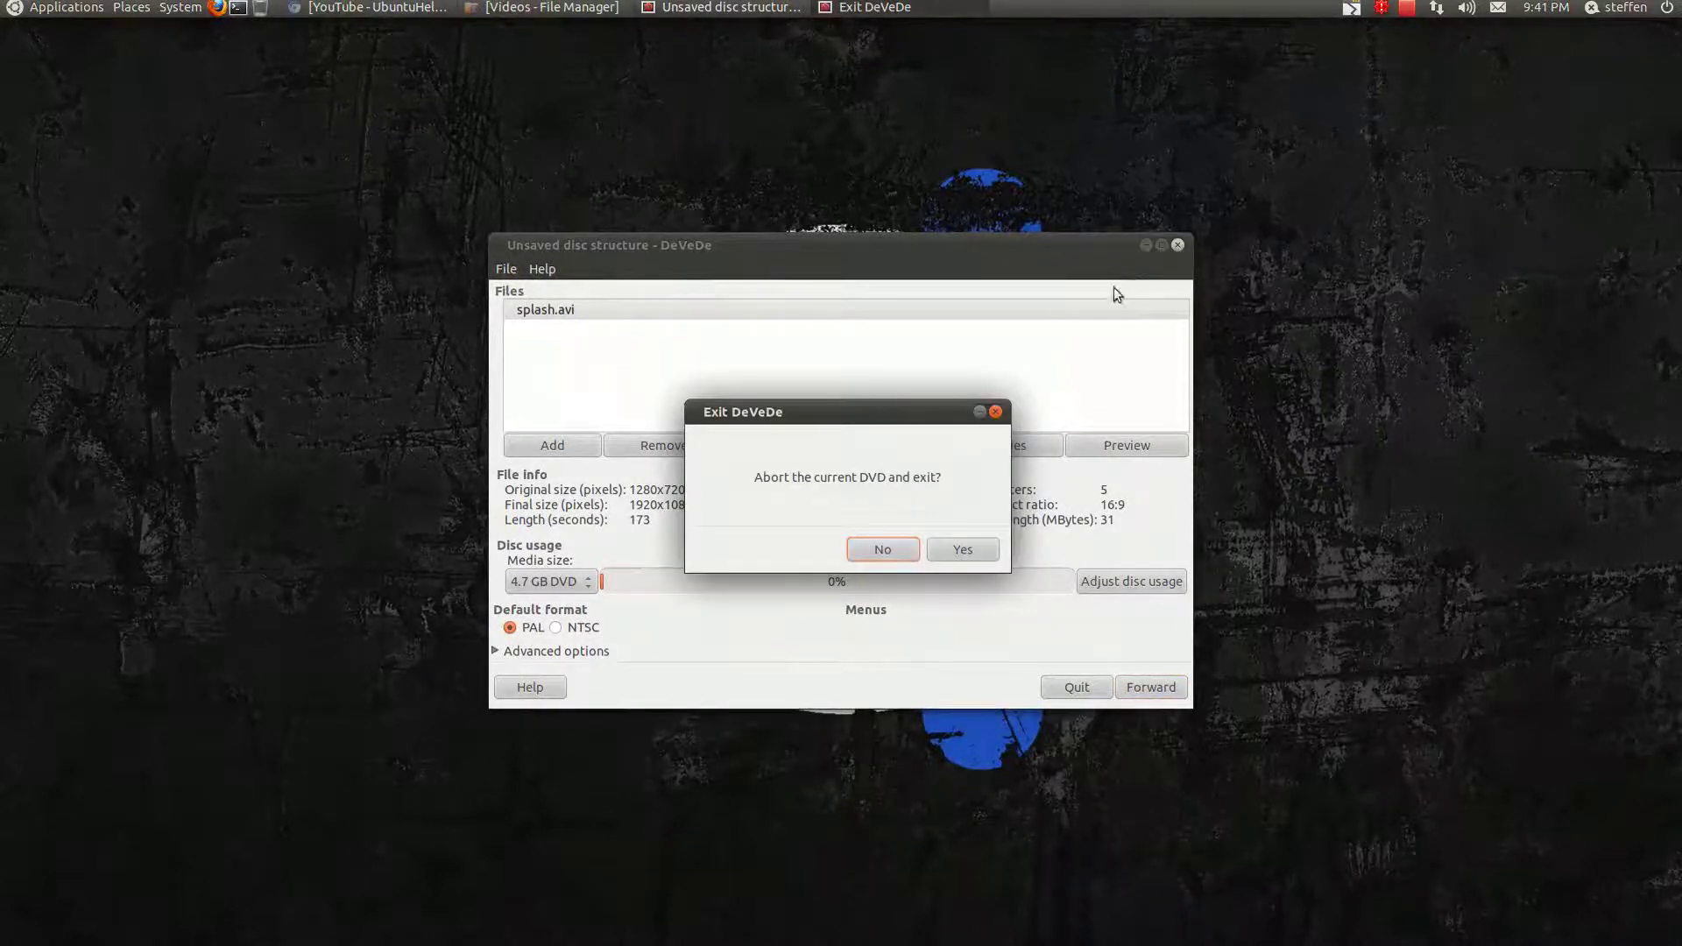
left_click(990, 550)
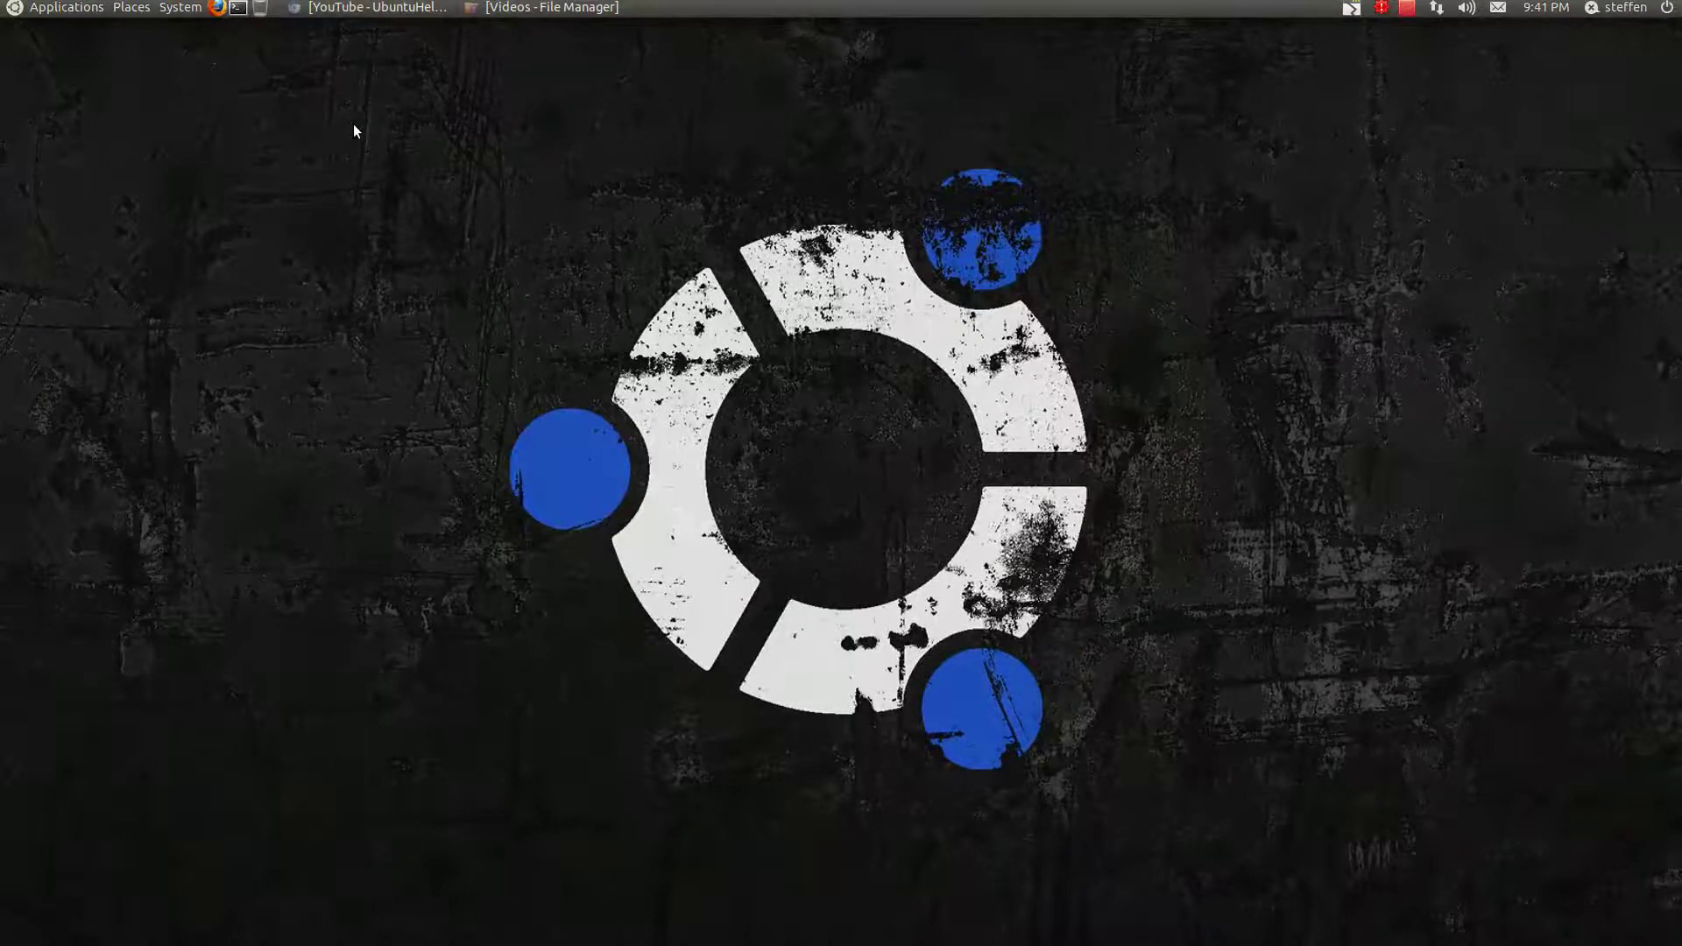
left_click(409, 9)
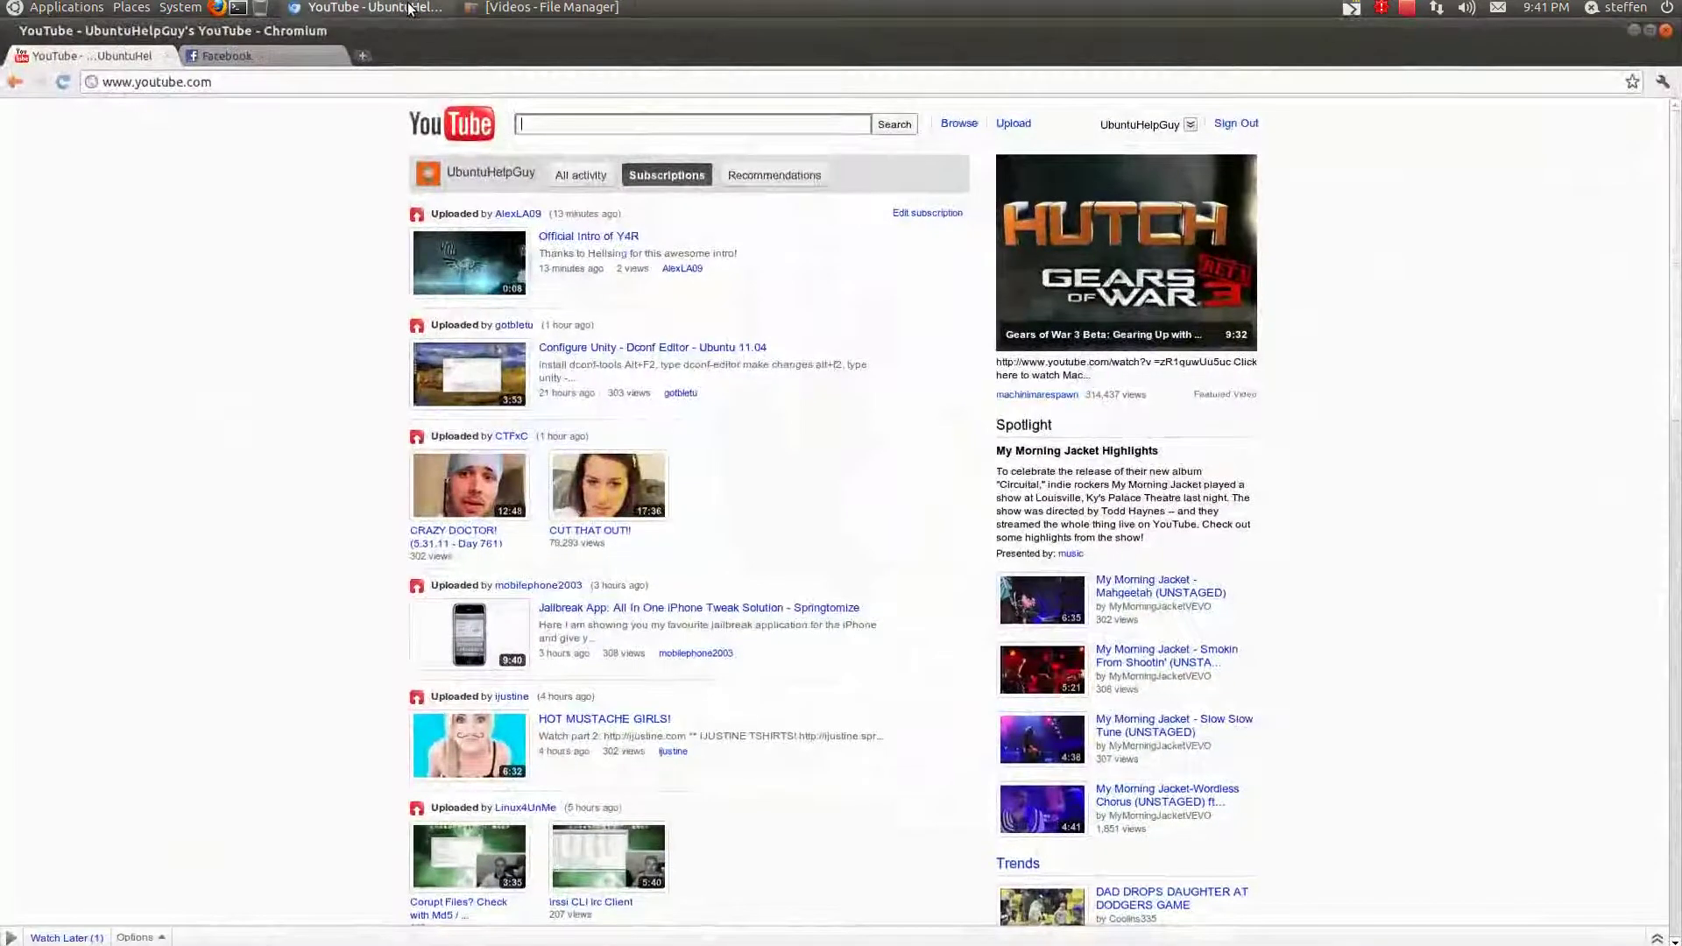
left_click(1016, 125)
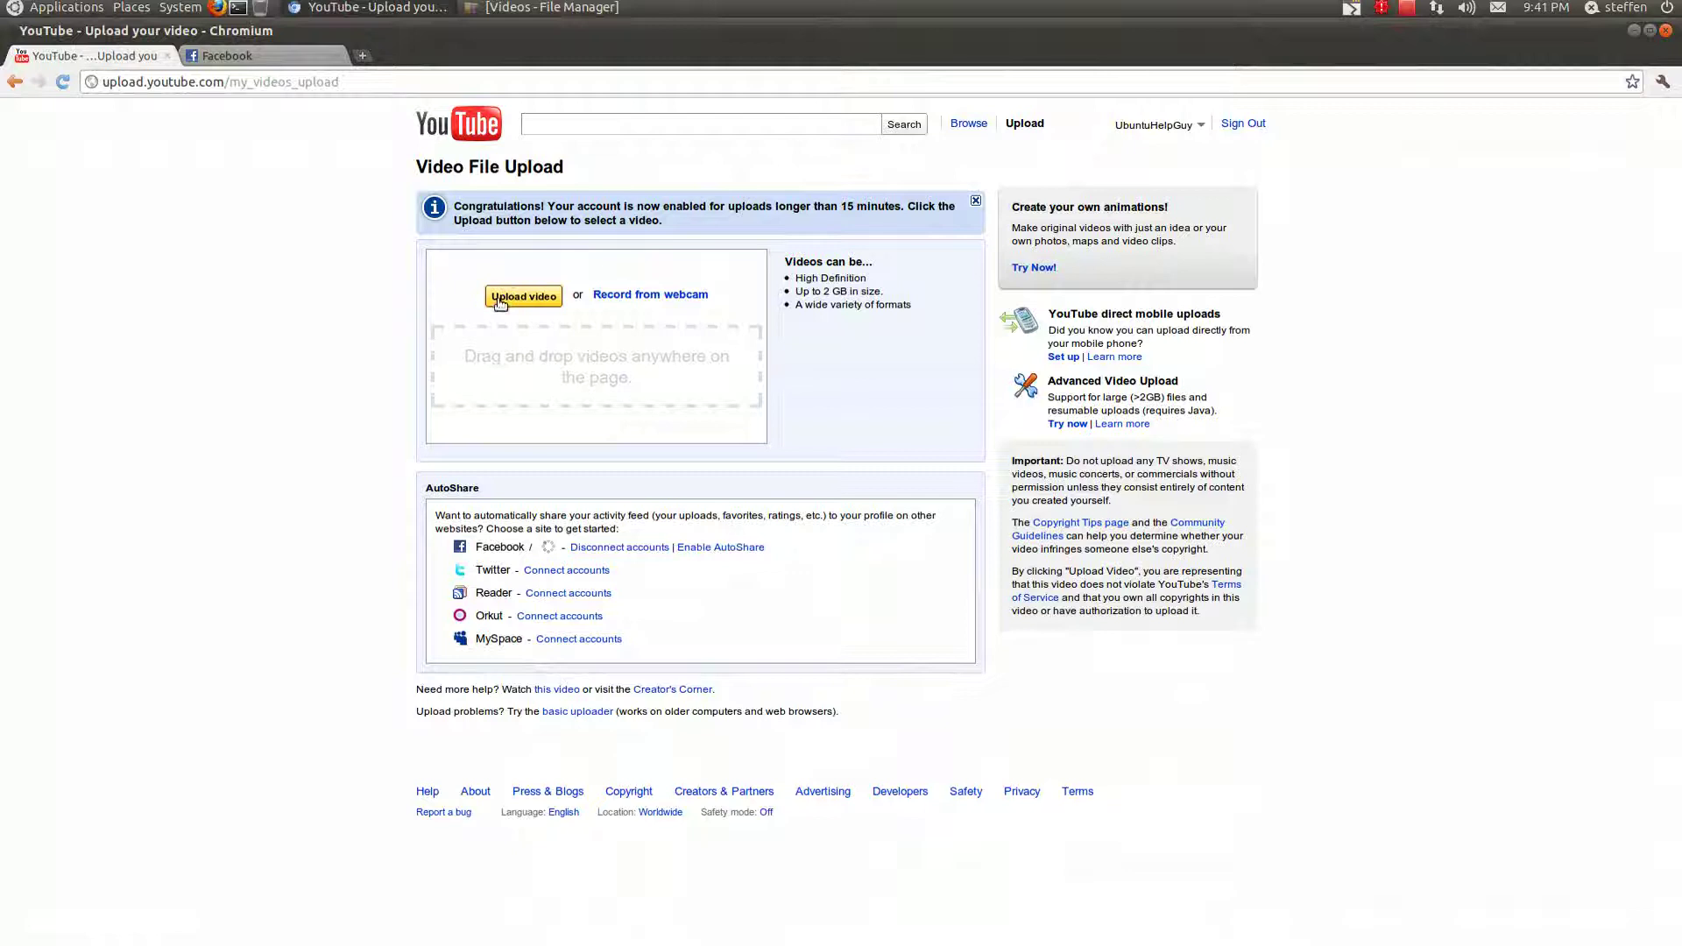
left_click(520, 299)
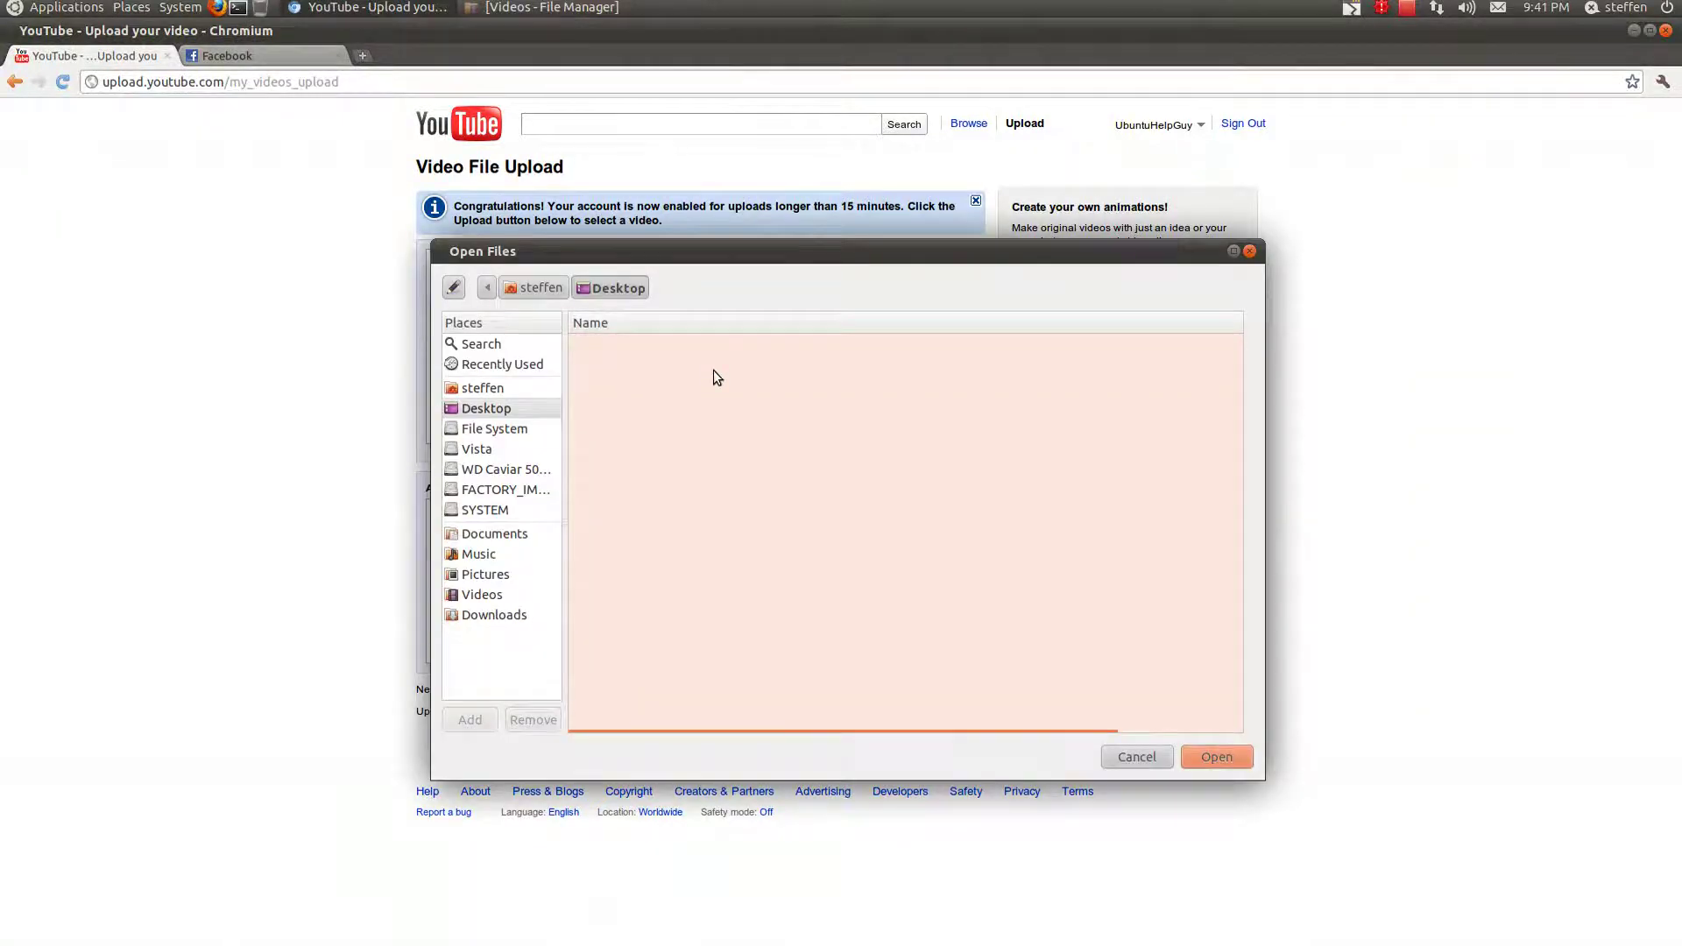
left_click(1143, 765)
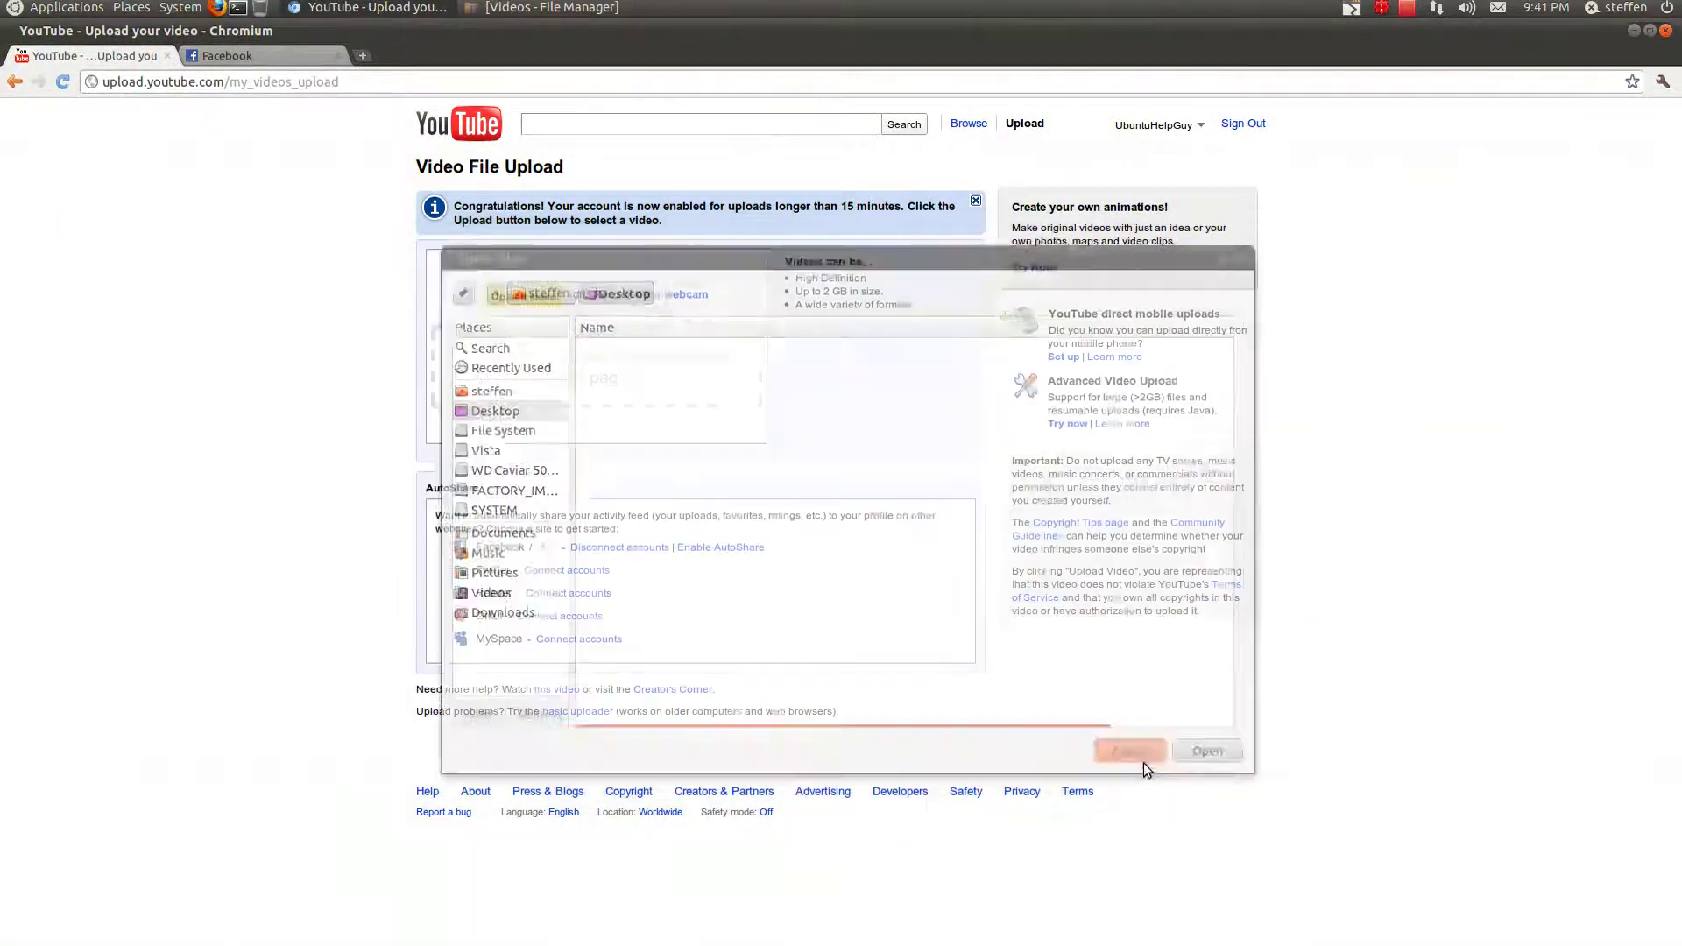
left_click(473, 140)
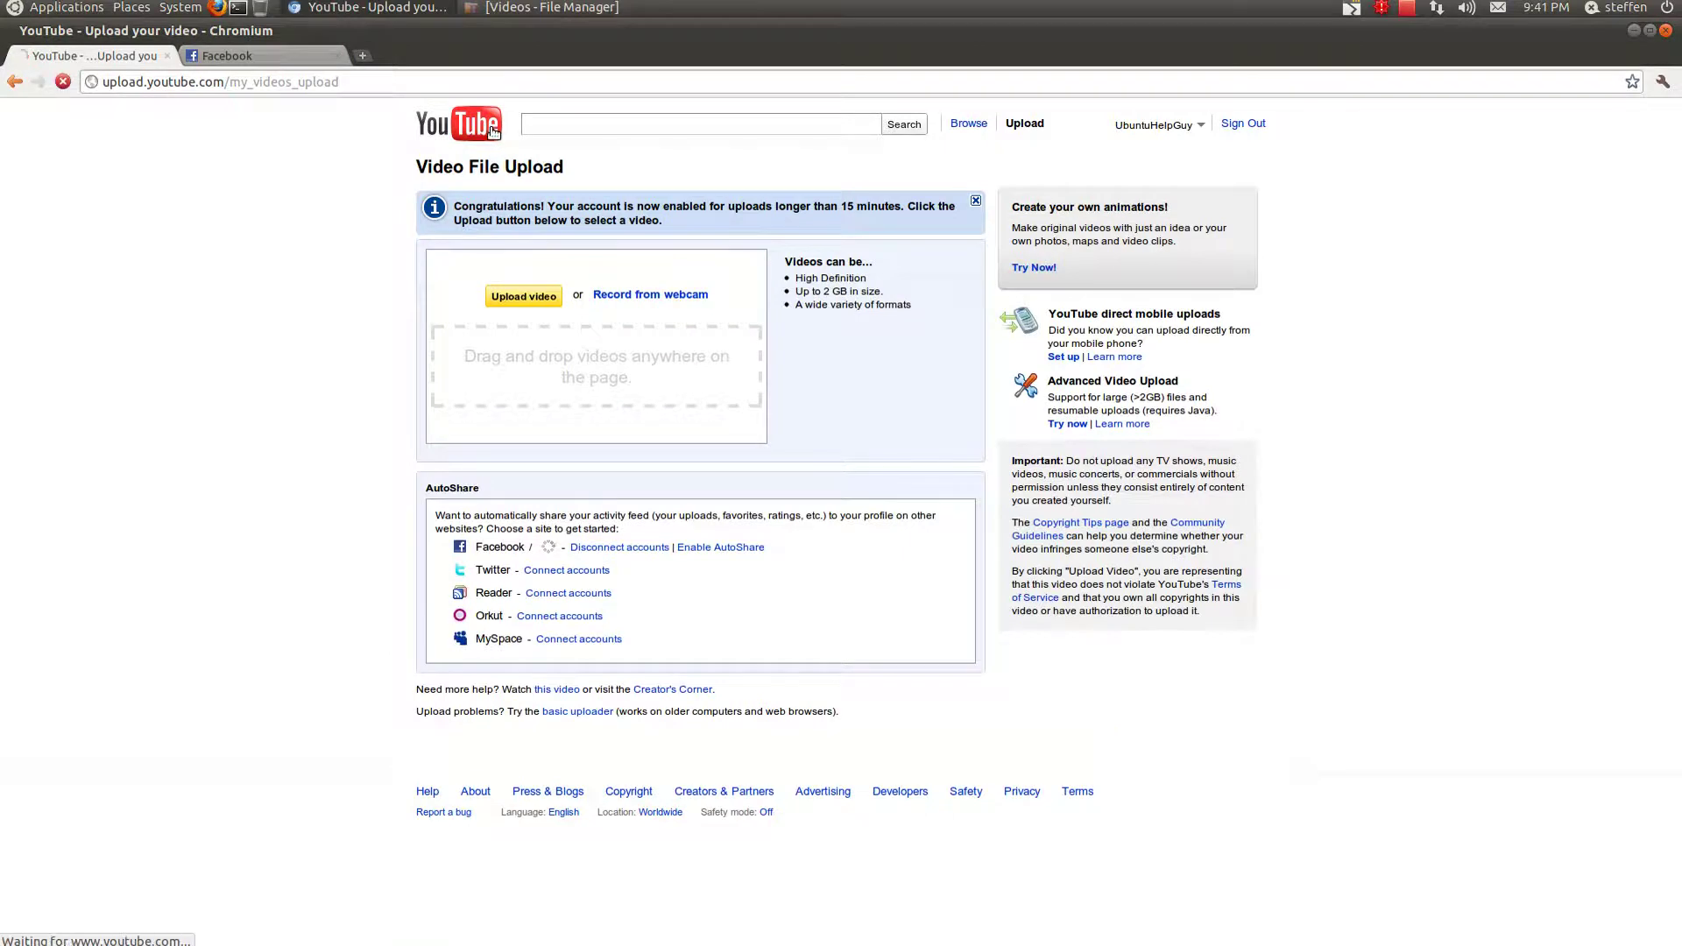
left_click(366, 5)
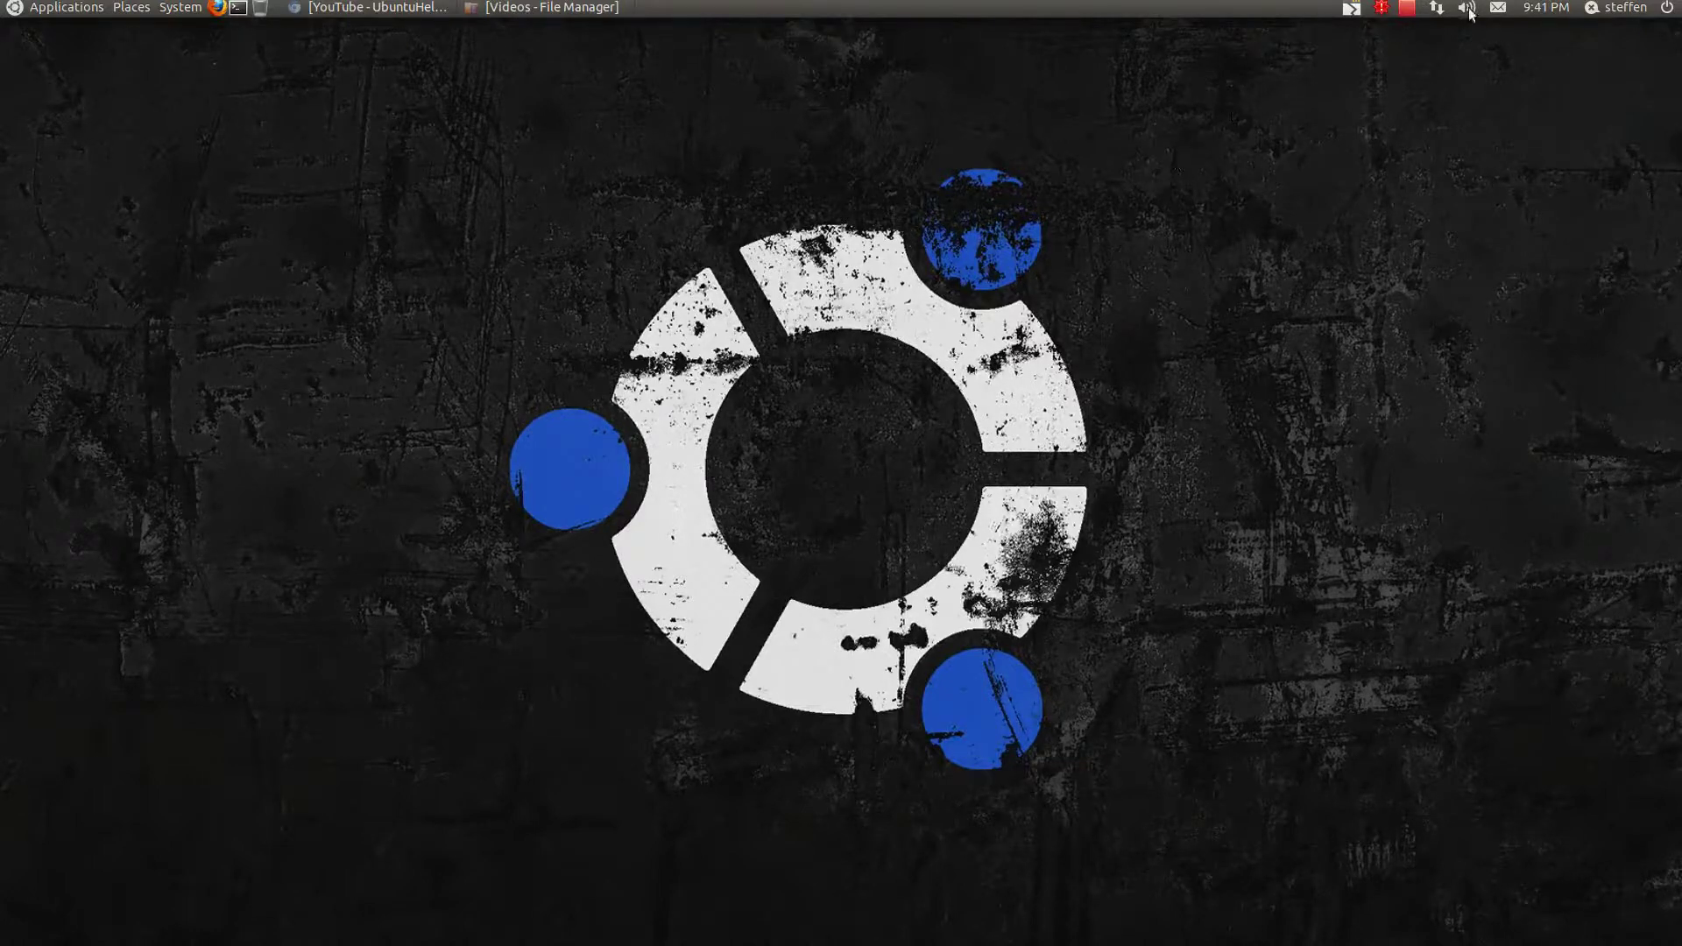
Step: Open the red recordMyDesktop tray icon's menu in the top panel to reach Stop and Pause
left_click(1408, 9)
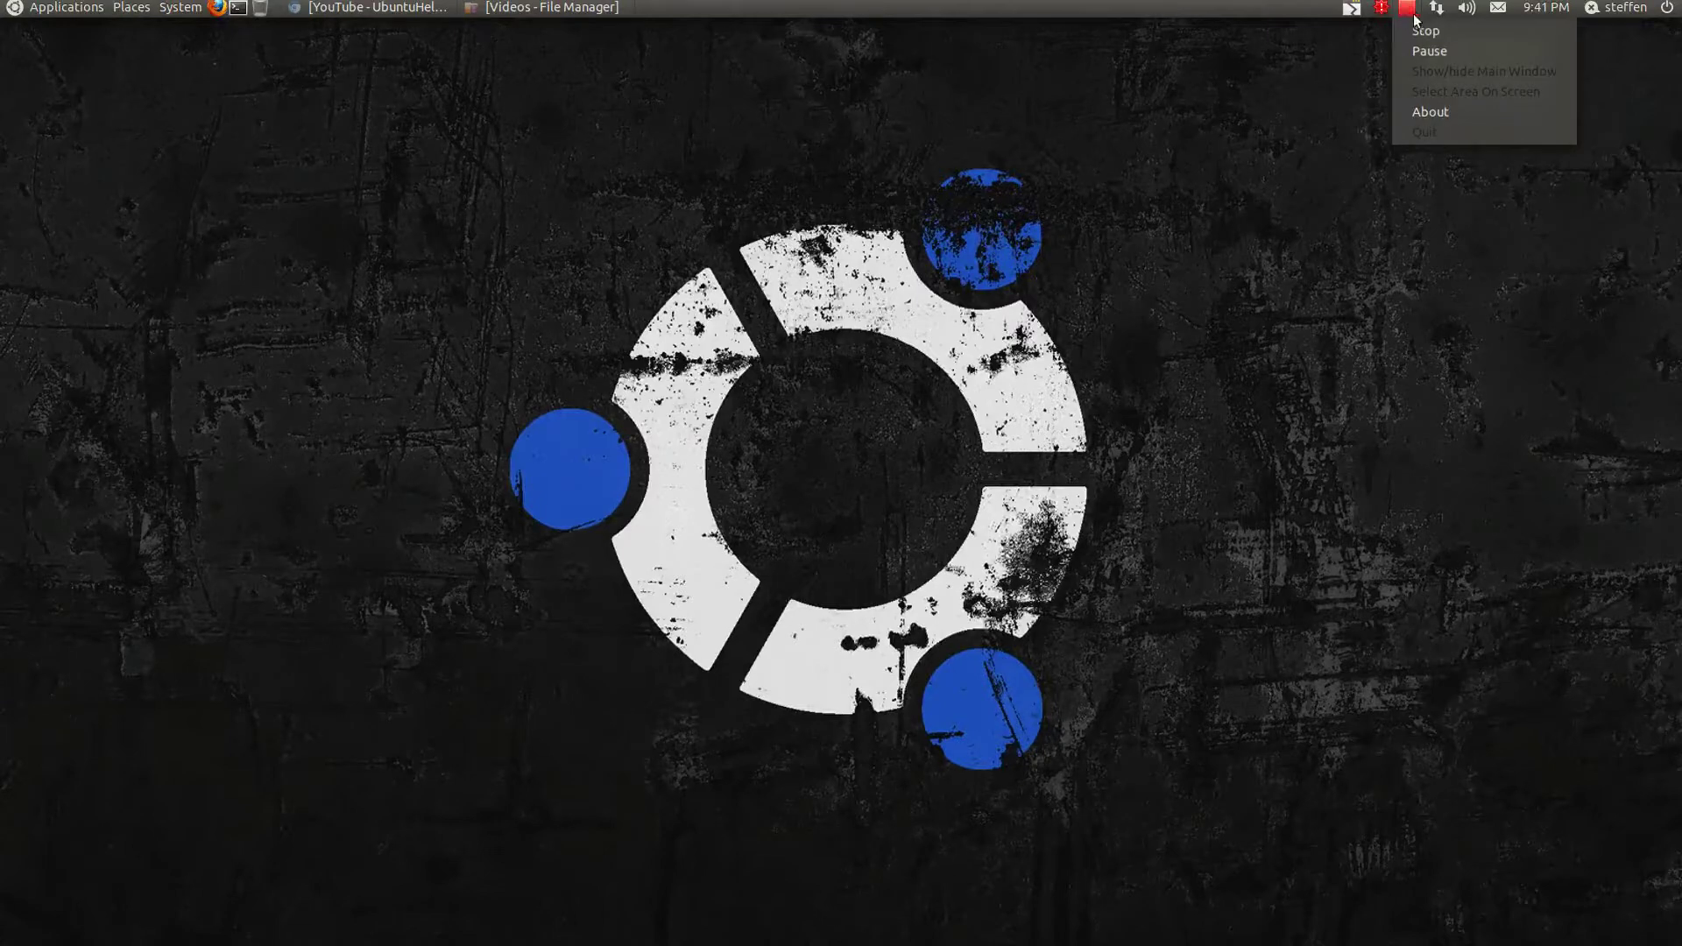